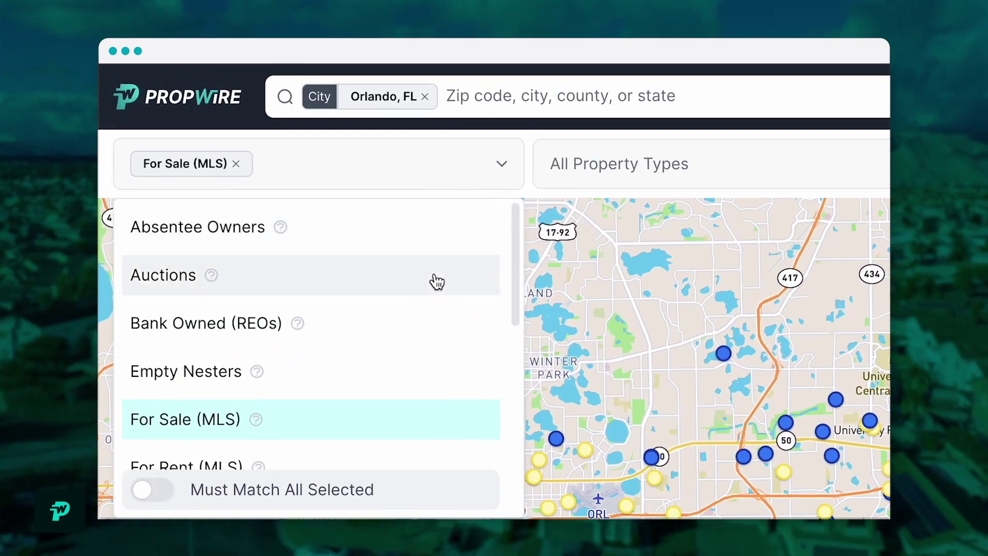
Step: Run the recent Oakland County, MI search (473,458 results) and bring up the Lead Types list
scroll(441, 320, down, 1)
scroll(441, 319, down, 1)
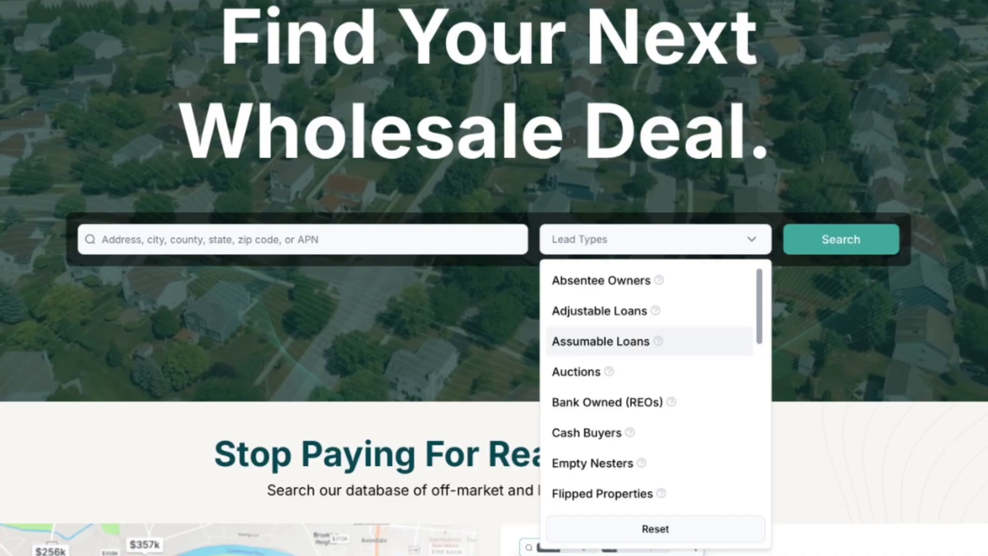
scroll(648, 386, down, 5)
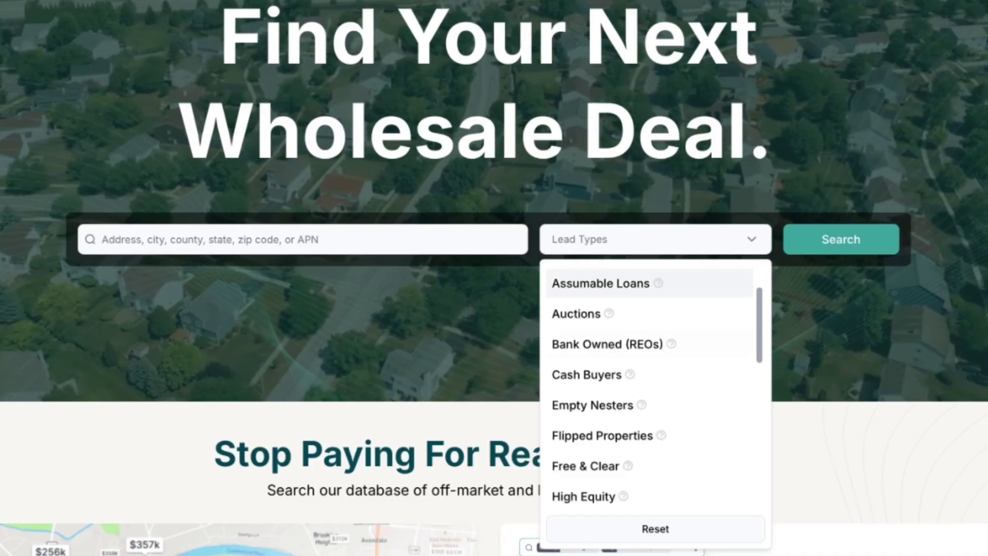
scroll(648, 319, down, 4)
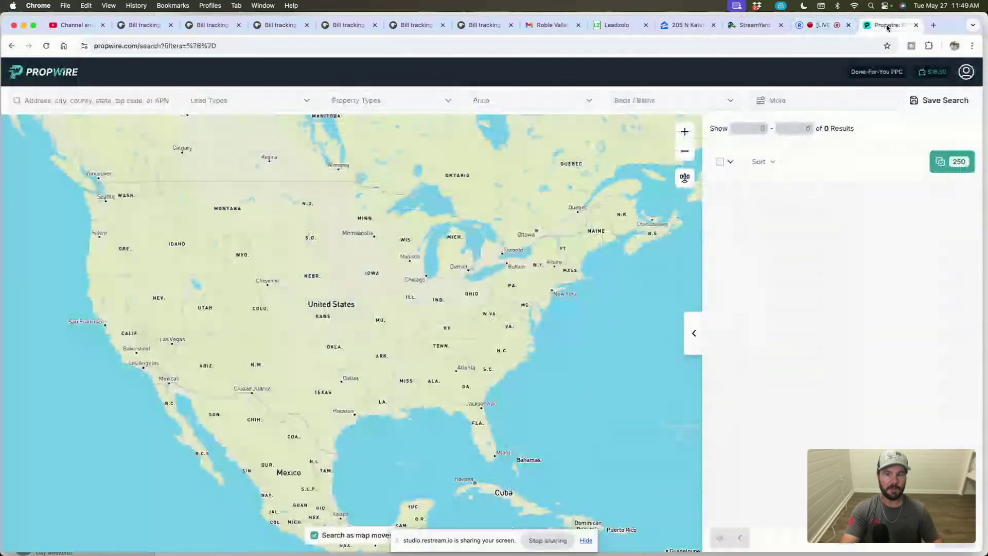
click(98, 103)
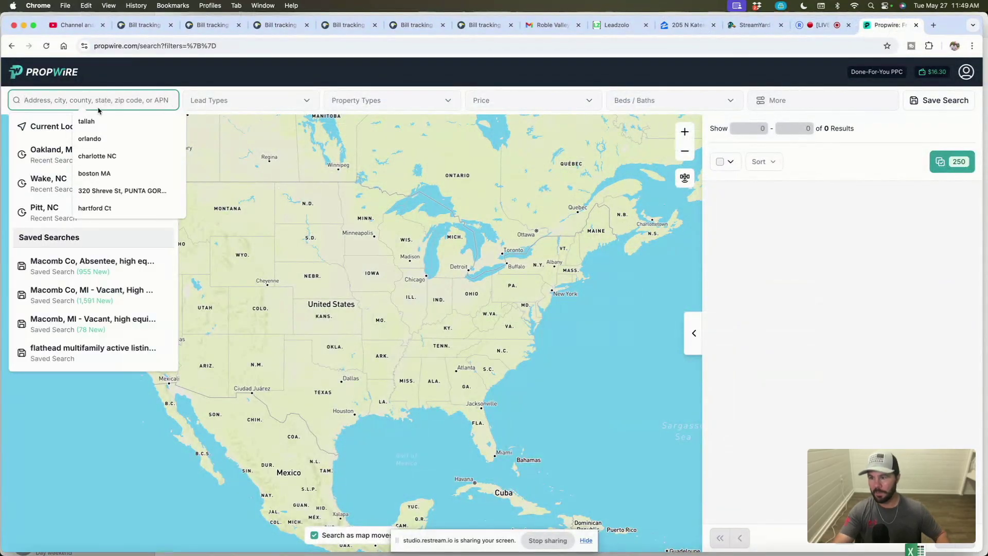
click(50, 150)
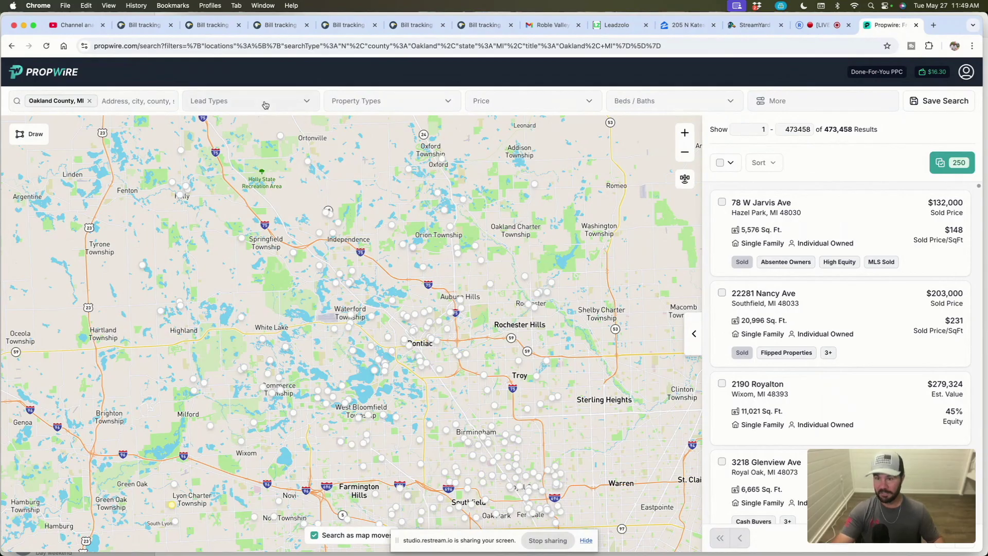
click(246, 103)
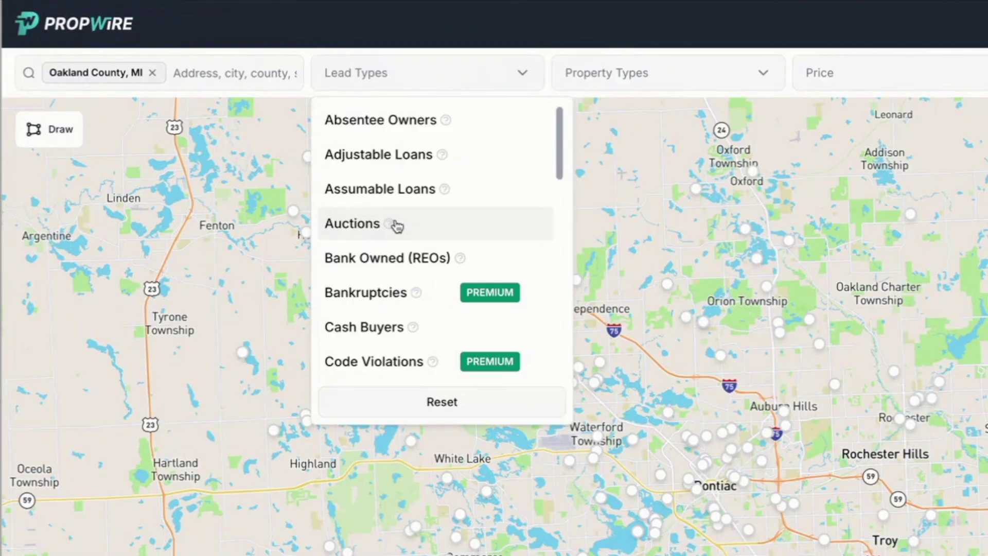
Step: Browse the lead types, checking MLS Failed's description, and select MLS Active as the only lead type
scroll(233, 190, down, 3)
scroll(397, 227, up, 3)
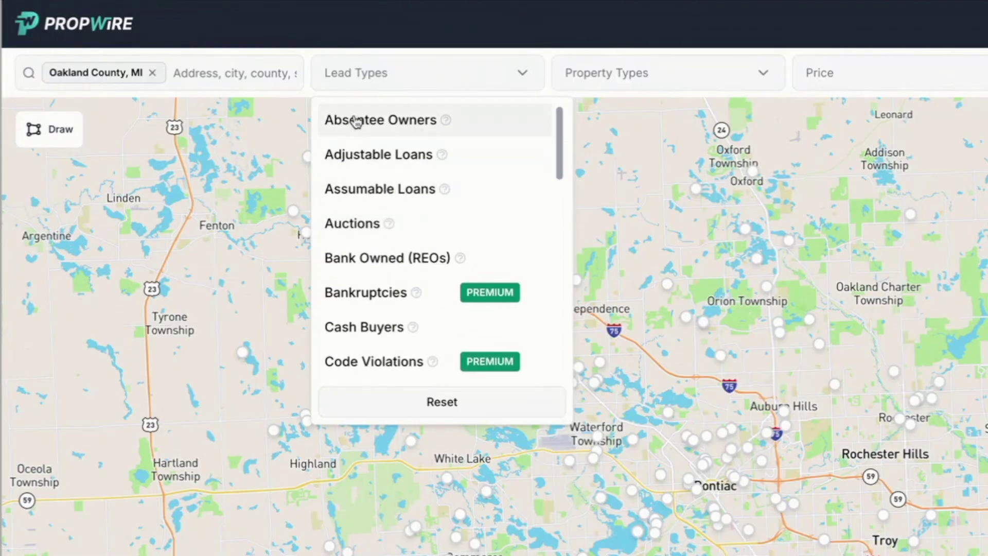
scroll(354, 175, down, 1)
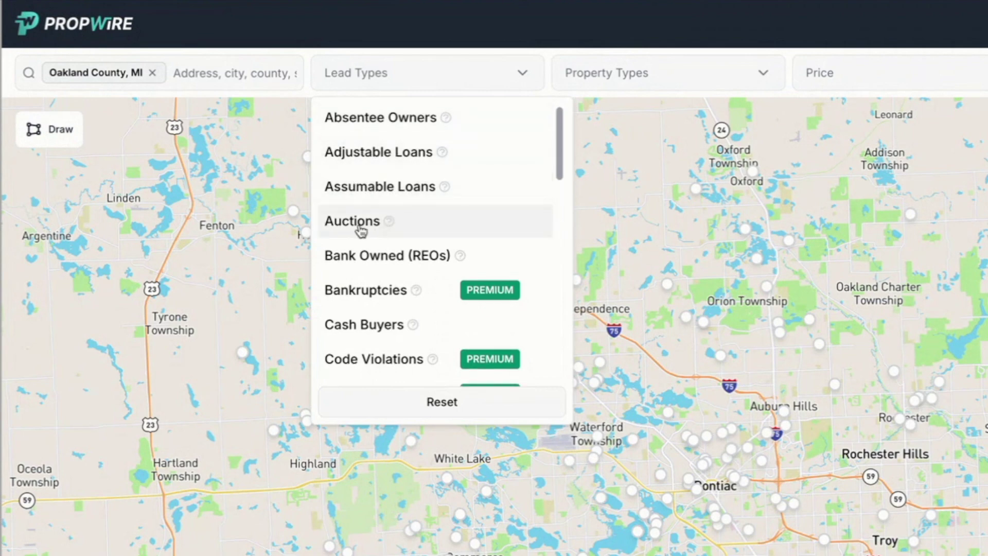
scroll(370, 260, down, 1)
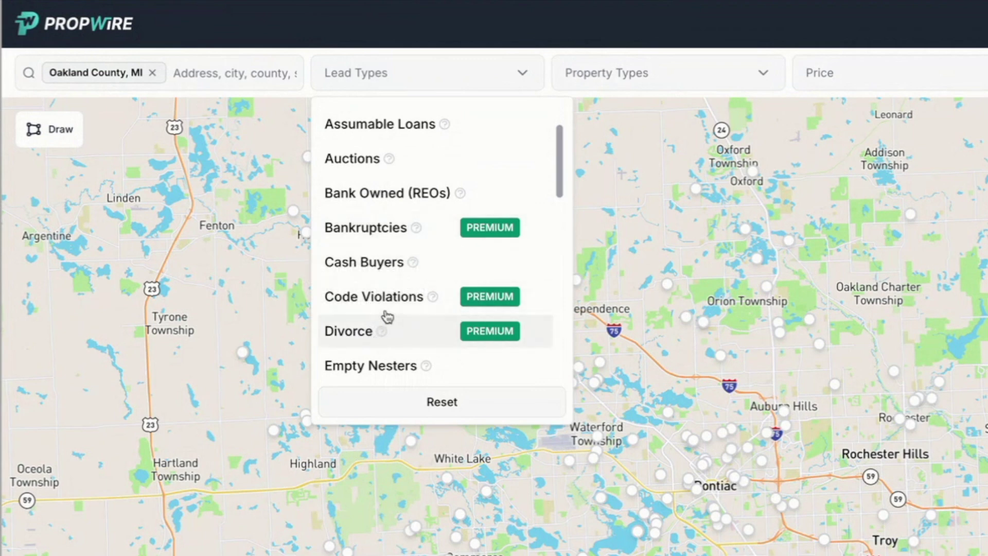
scroll(387, 316, down, 1)
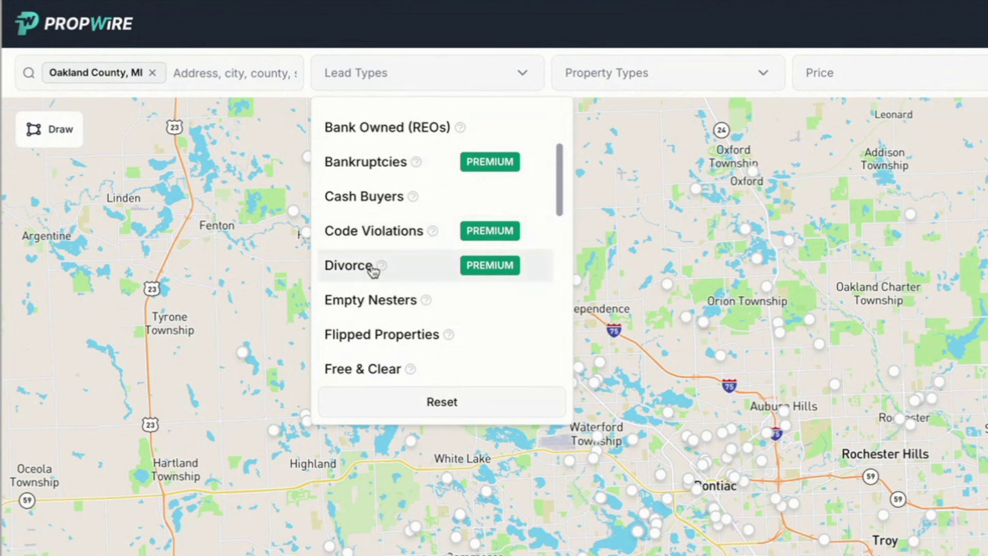
scroll(365, 277, down, 2)
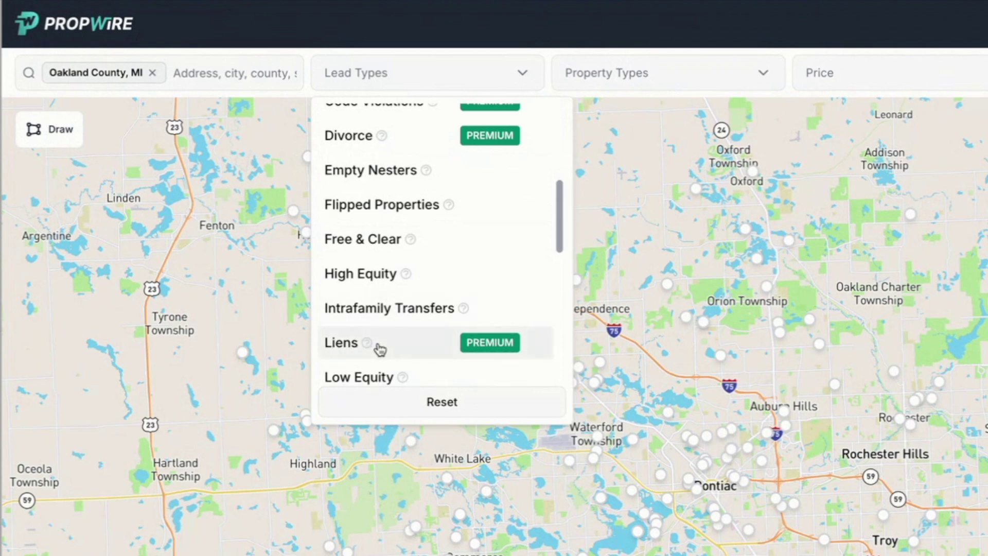
scroll(392, 313, down, 10)
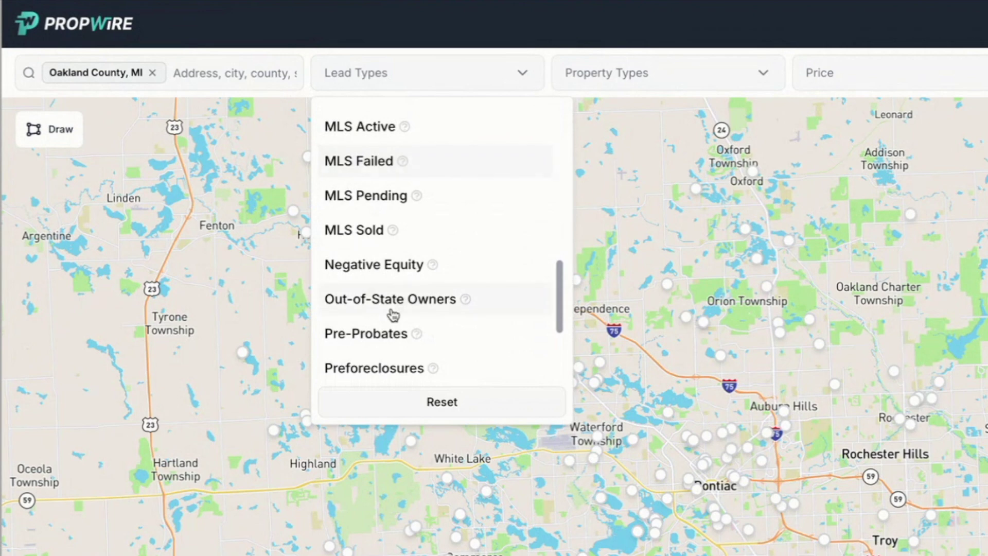
scroll(393, 315, down, 1)
scroll(390, 315, up, 5)
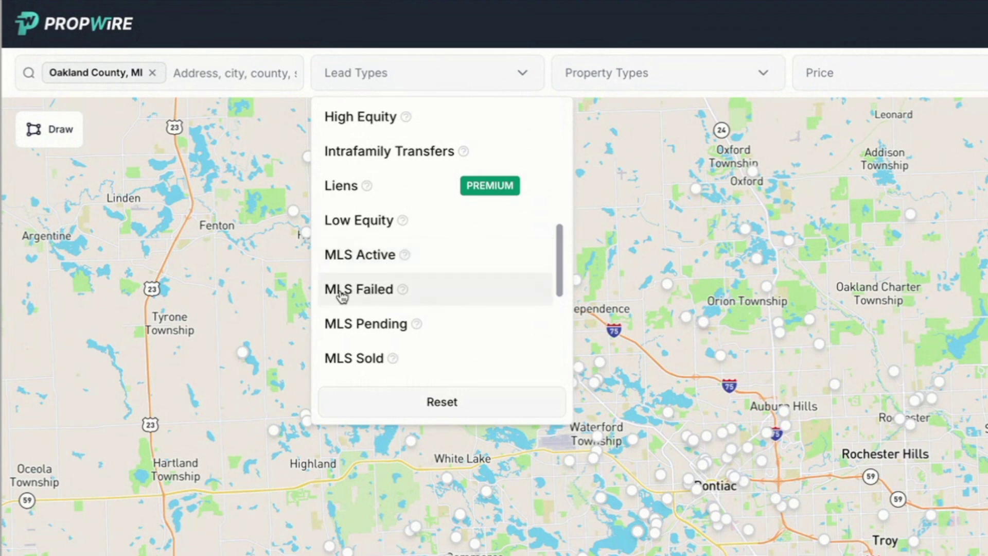
mouse_move(401, 292)
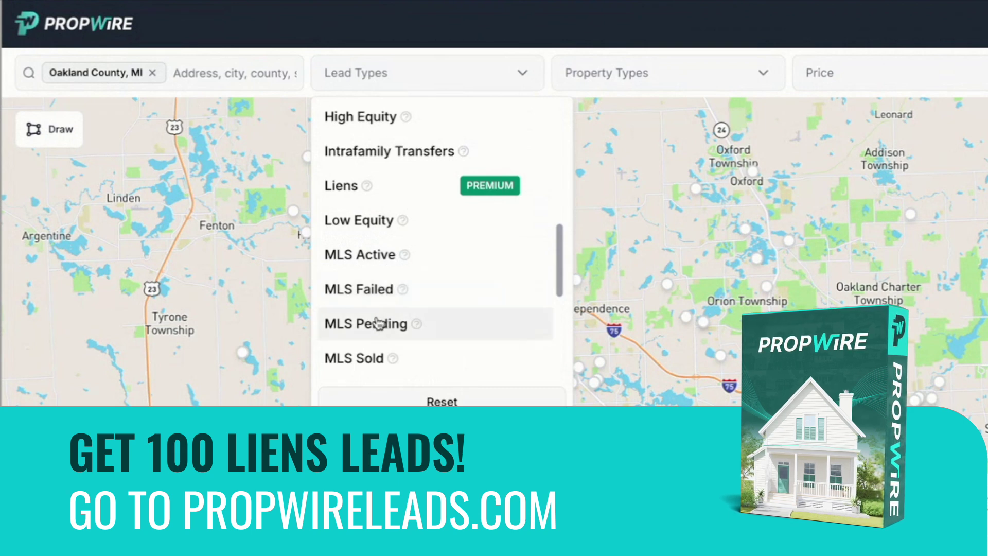
scroll(373, 352, down, 1)
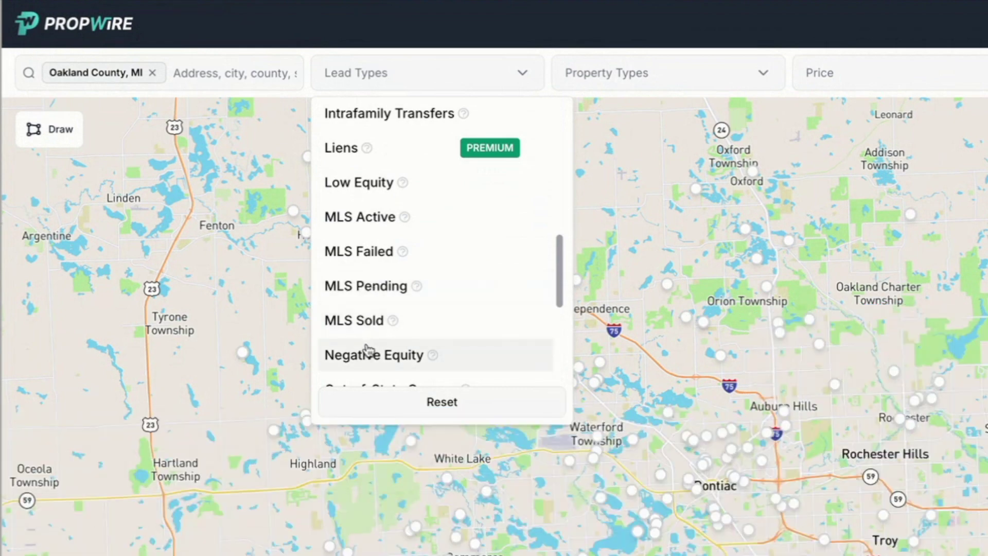
click(350, 219)
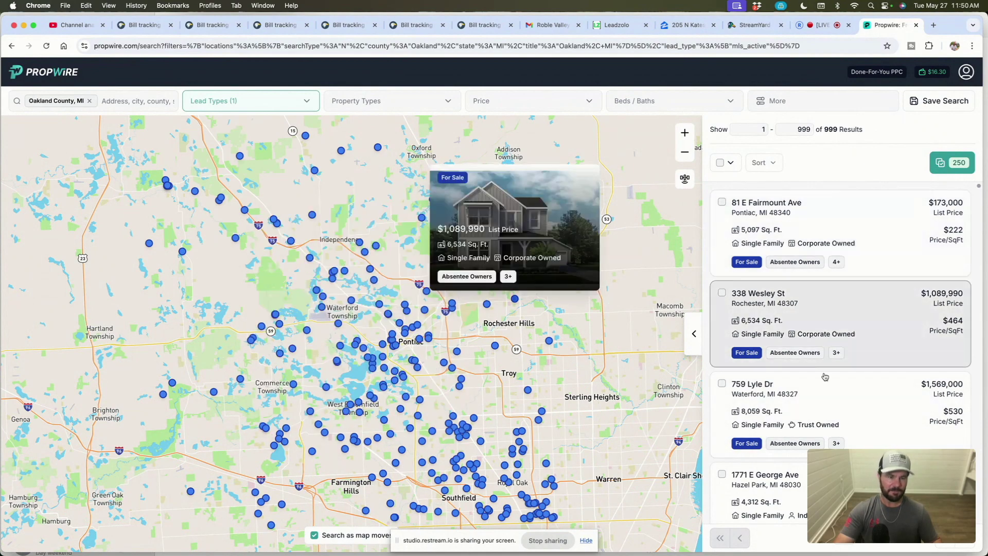
mouse_move(836, 422)
scroll(834, 409, down, 3)
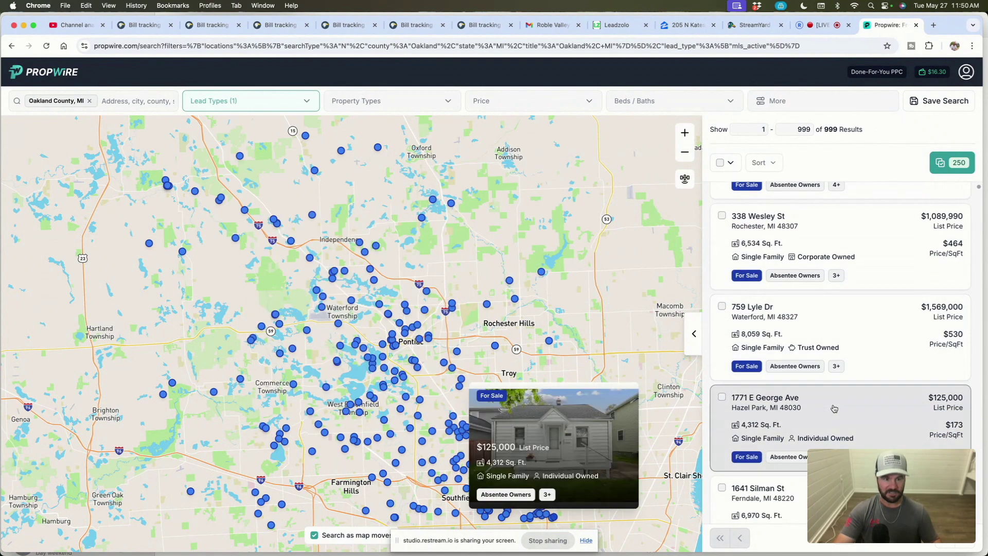
scroll(830, 389, up, 3)
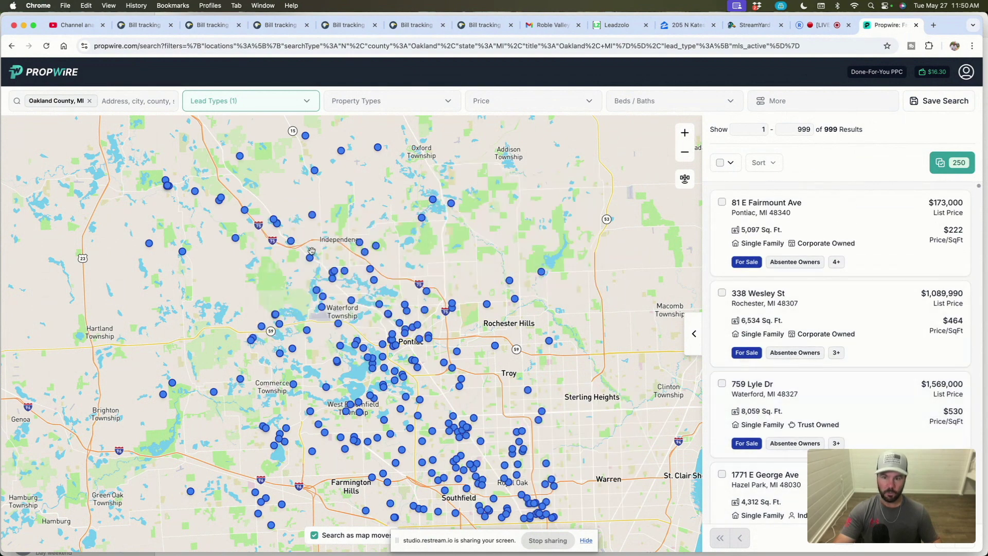
mouse_move(800, 248)
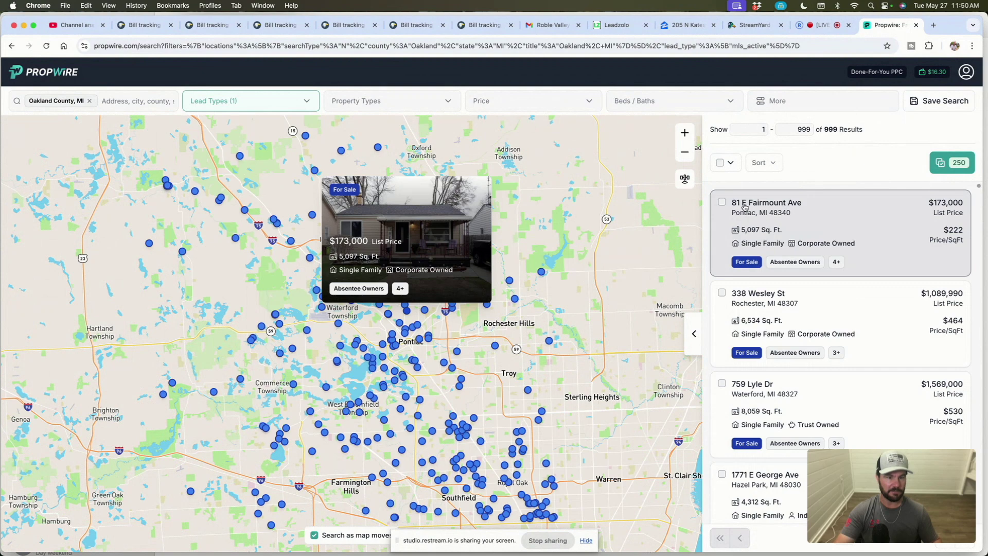
click(838, 214)
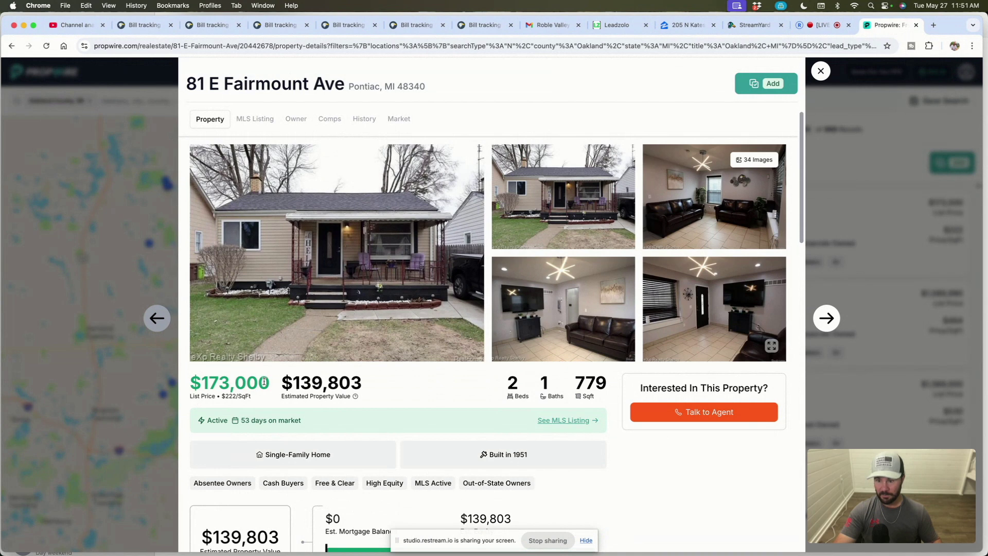
drag(263, 381, 192, 382)
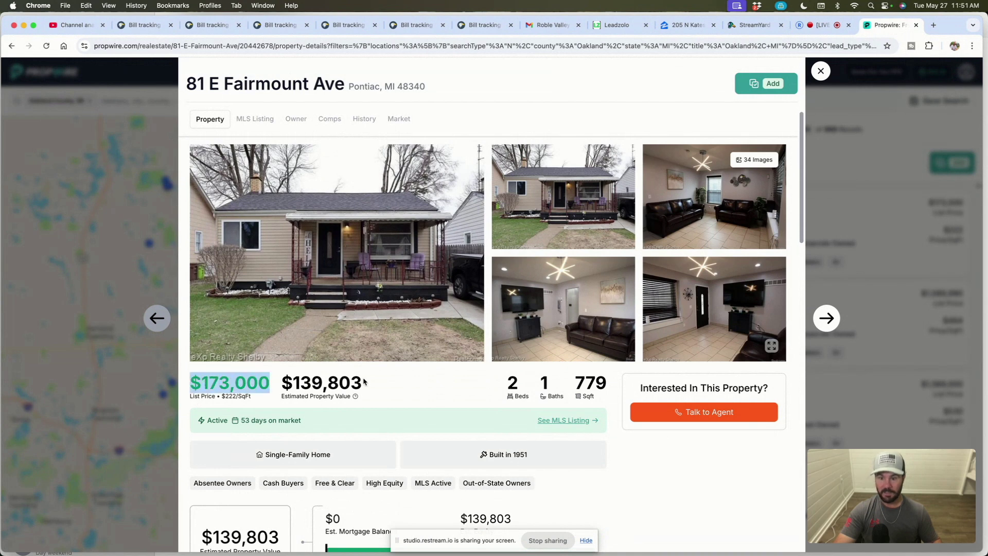
drag(365, 384, 286, 384)
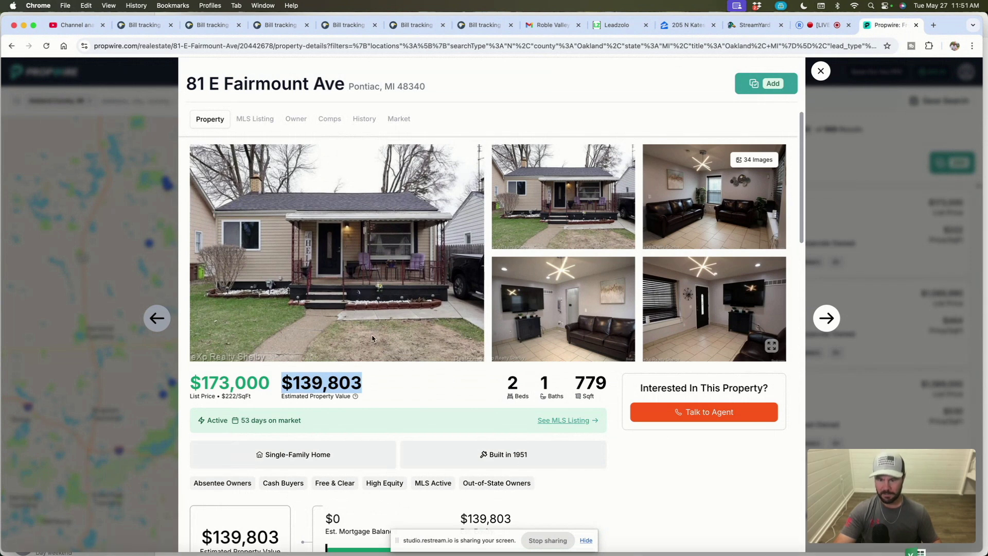
Step: Scroll through the Land, Tax, Building, Basement and Parking sections of the Property tab
scroll(388, 303, down, 3)
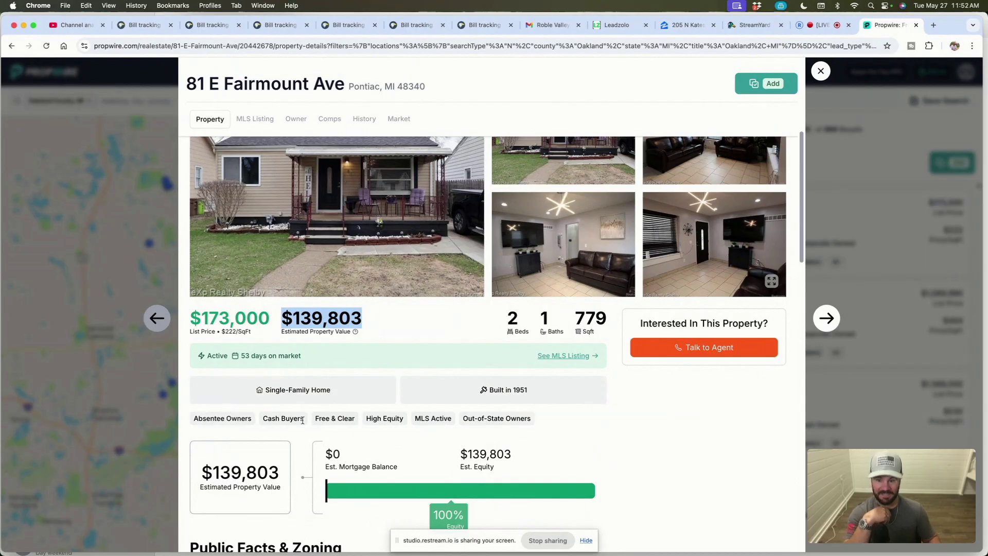
scroll(375, 404, down, 1)
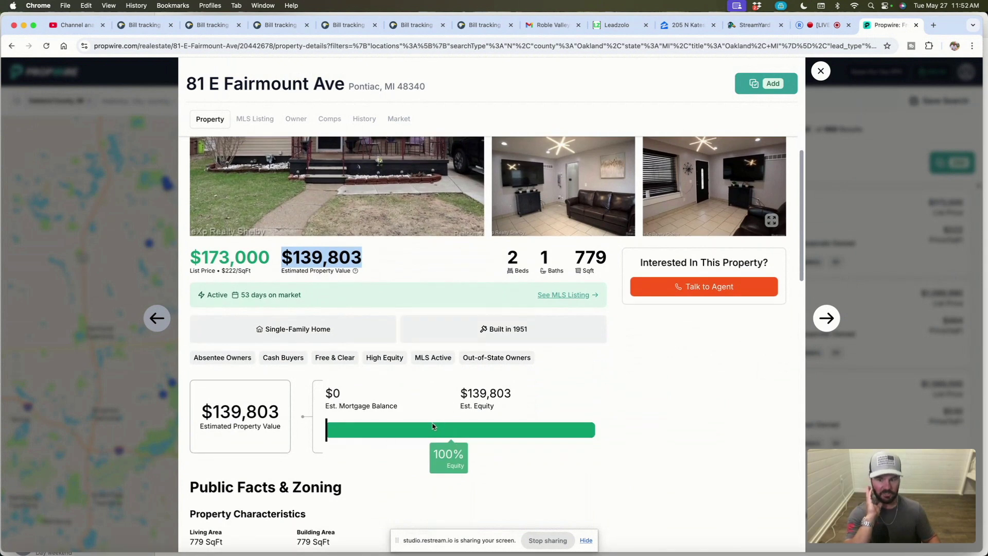
scroll(418, 402, down, 1)
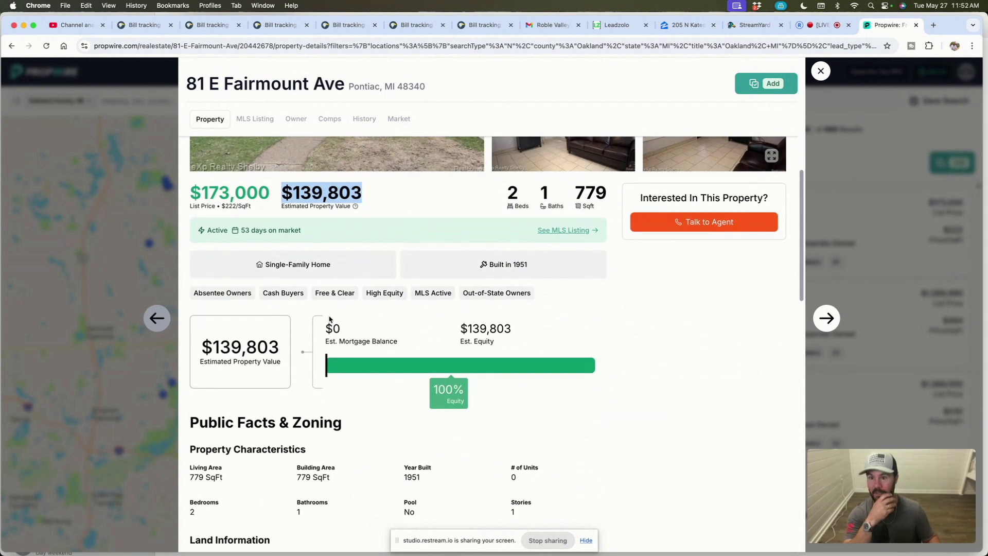
scroll(330, 319, up, 3)
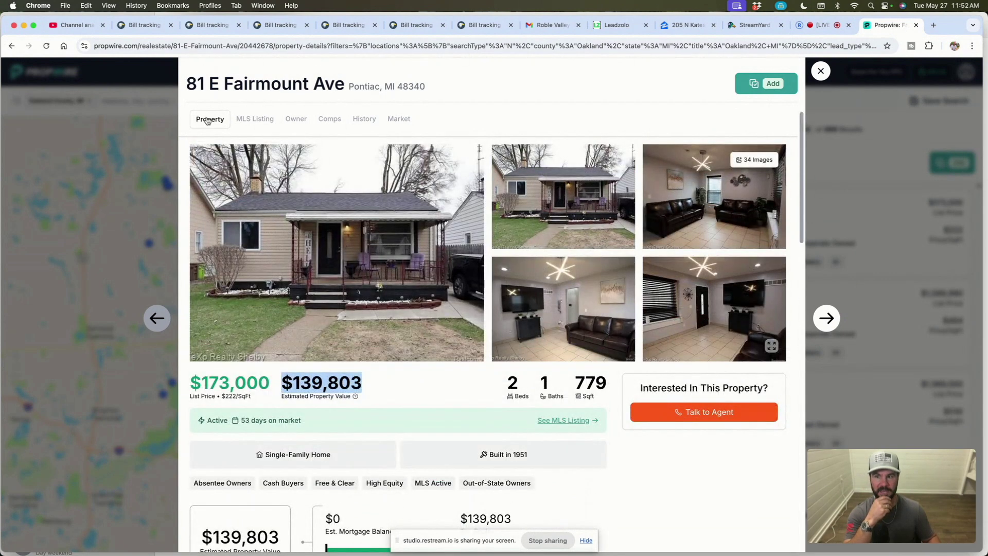
scroll(370, 491, down, 1)
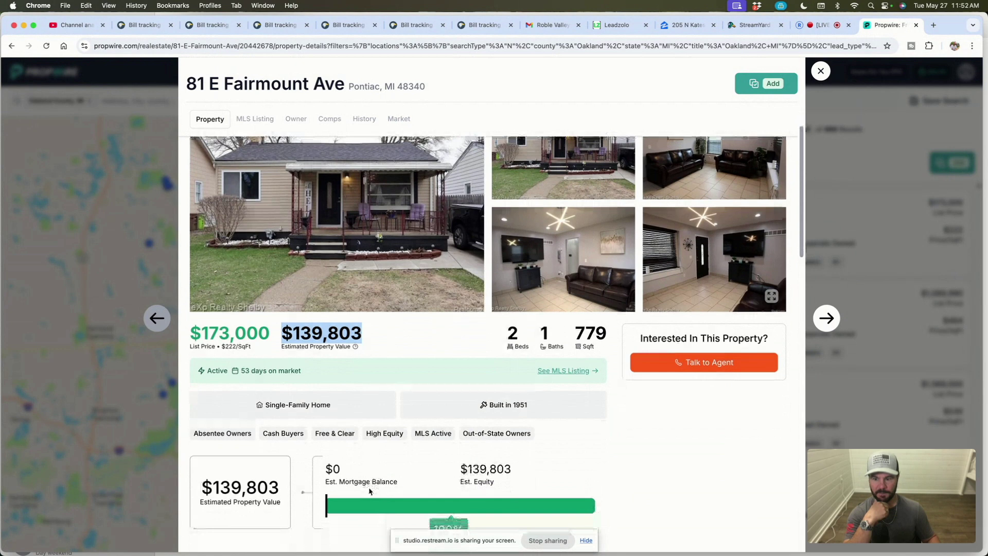
scroll(370, 492, down, 4)
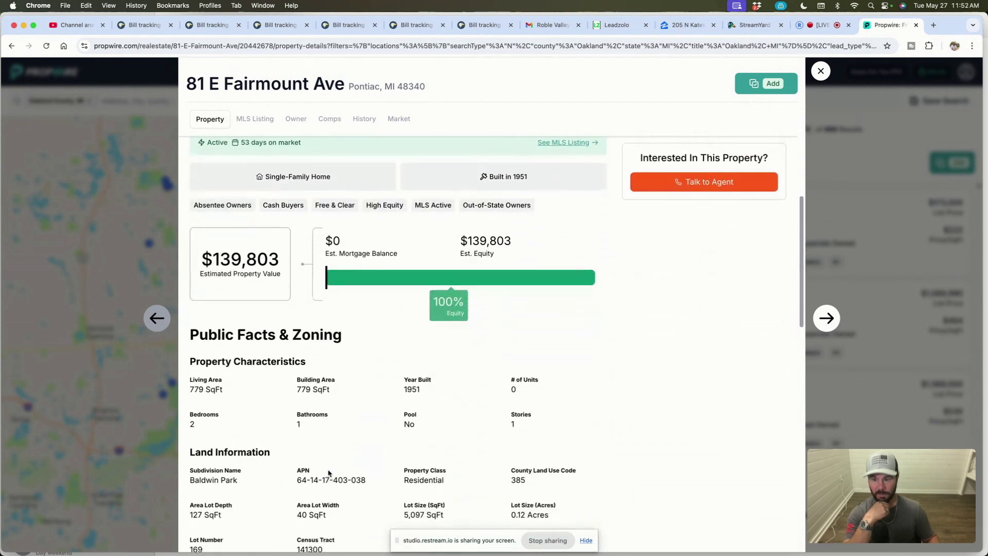
scroll(287, 349, down, 2)
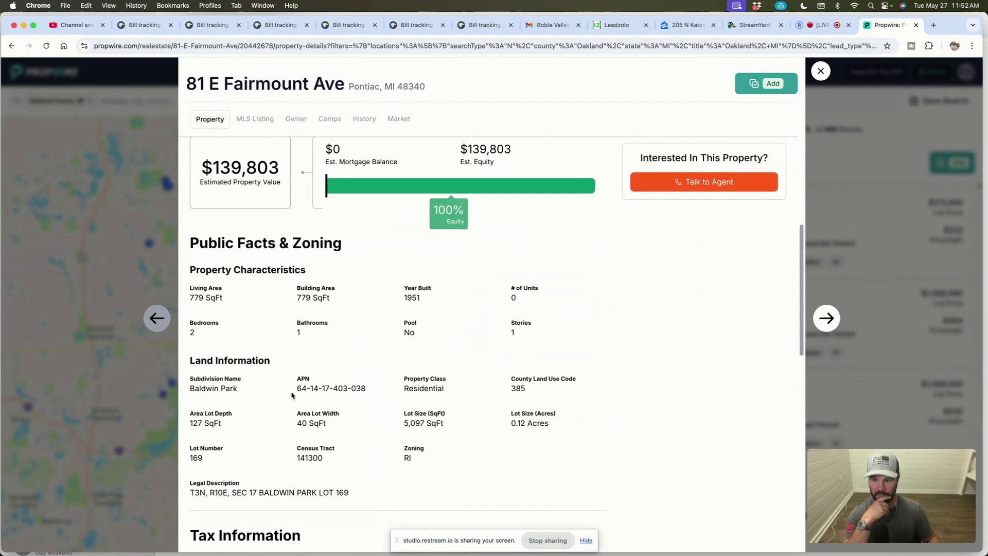
scroll(316, 442, down, 4)
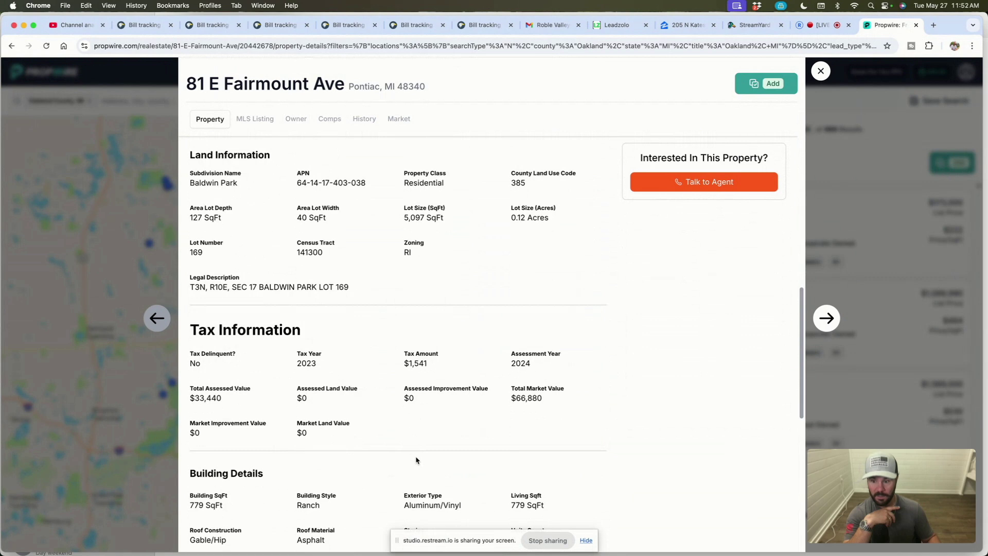
scroll(416, 459, down, 2)
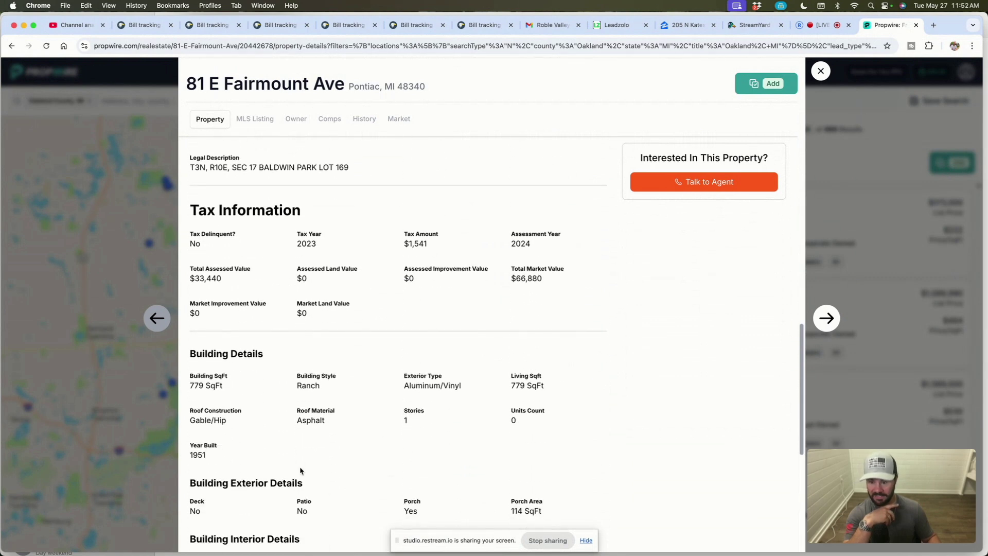
scroll(300, 471, down, 5)
scroll(266, 405, down, 1)
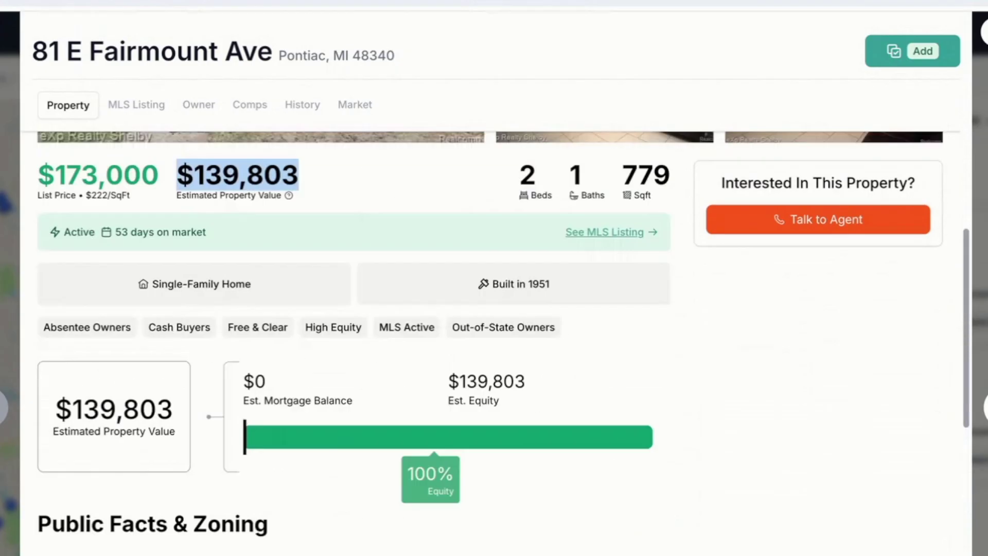
scroll(490, 252, up, 5)
Step: View the MLS Listing tab and select the listing description text
click(128, 105)
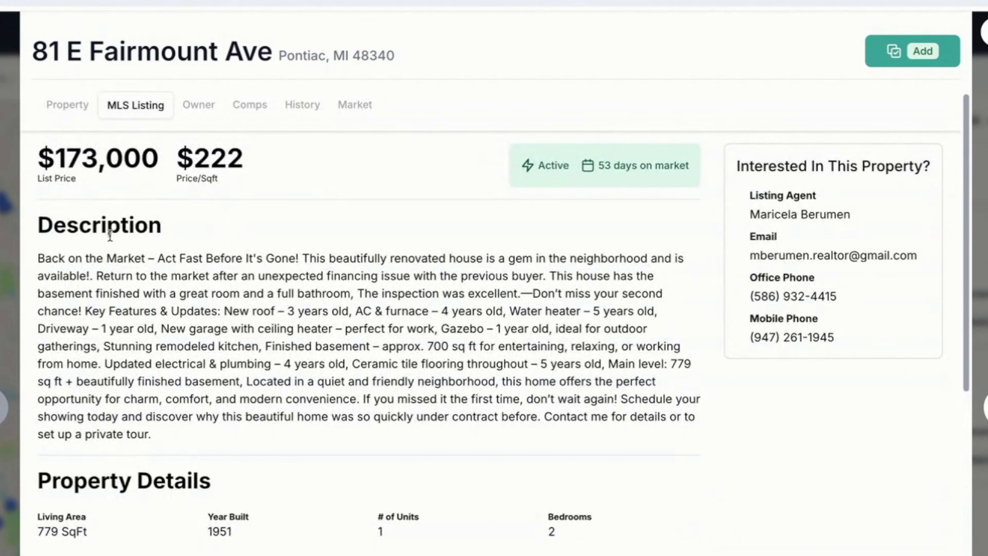
drag(51, 259, 480, 427)
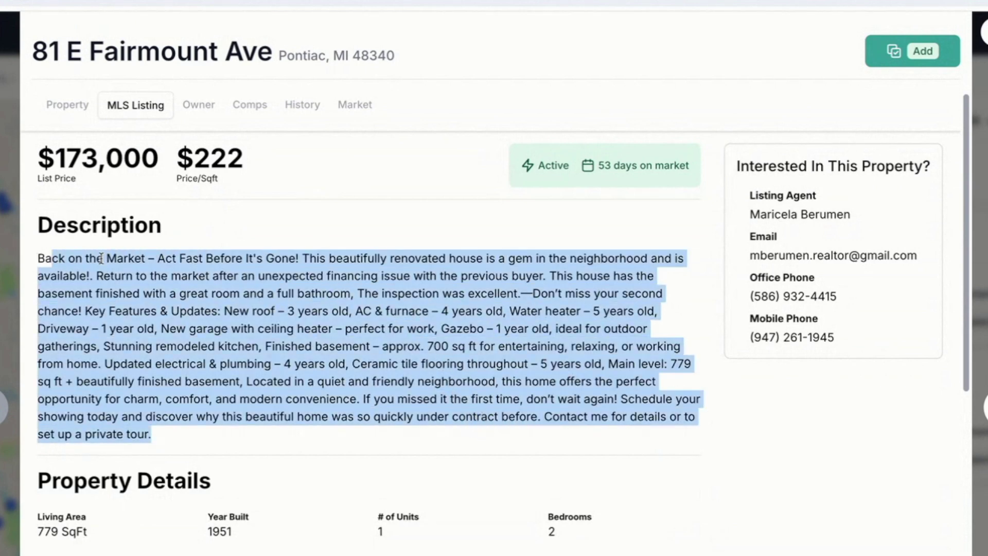
click(125, 253)
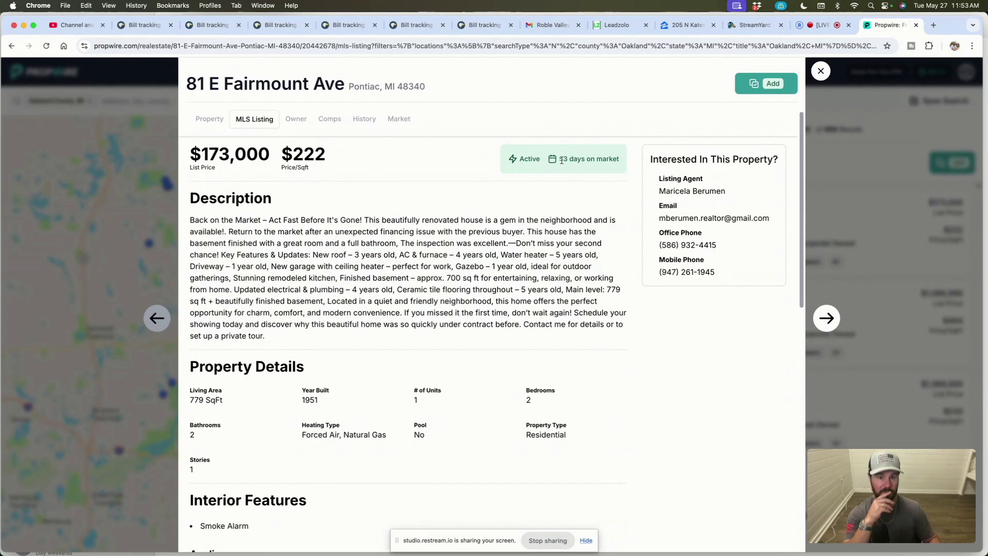
scroll(310, 363, down, 4)
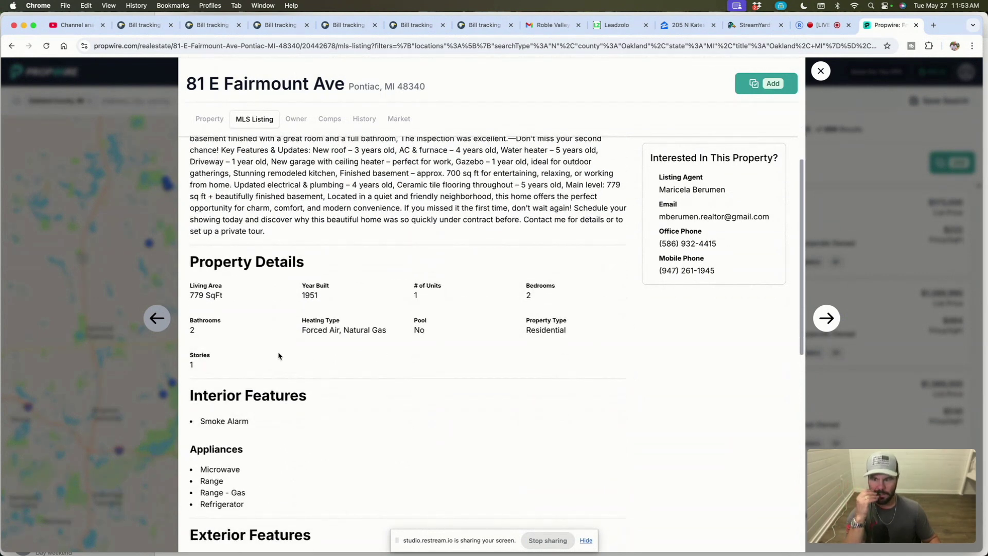
scroll(278, 356, down, 12)
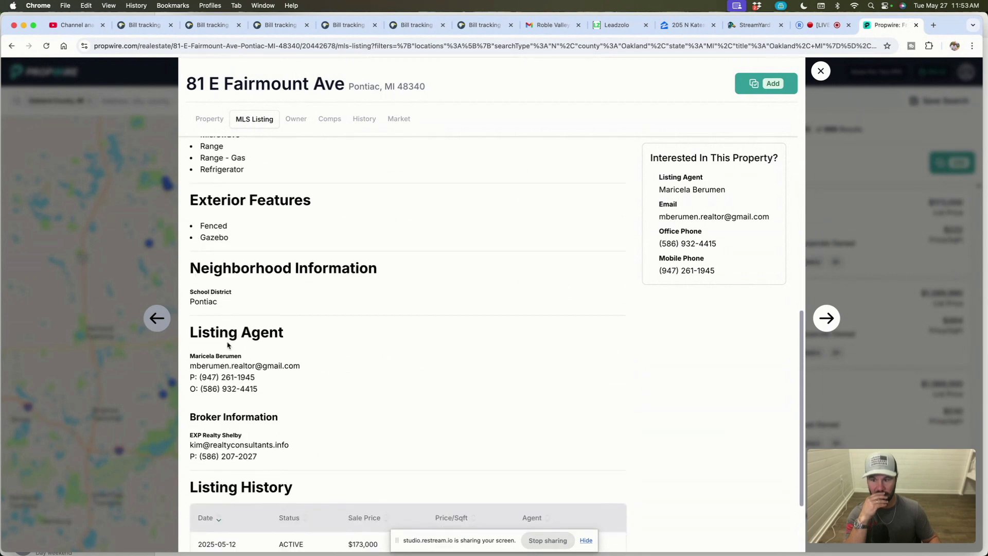
drag(190, 332, 337, 461)
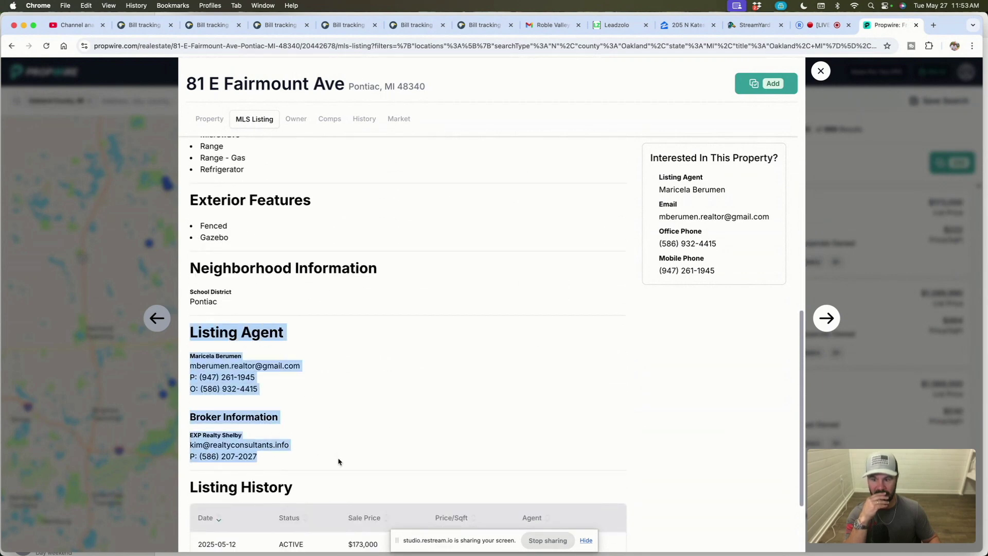
scroll(543, 339, up, 3)
Step: Select the listing's features and agent text, then return to the top of the listing
drag(649, 158, 765, 290)
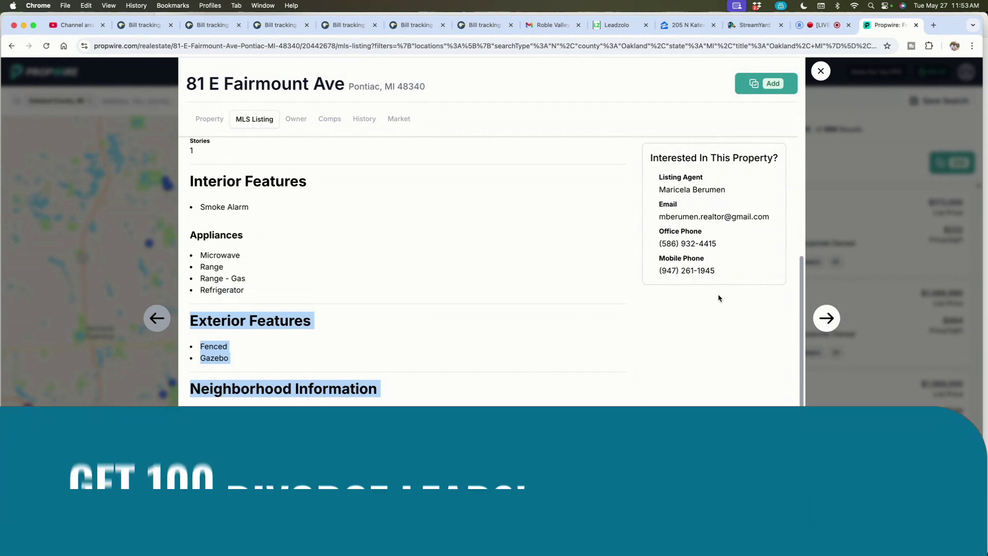
scroll(426, 234, down, 2)
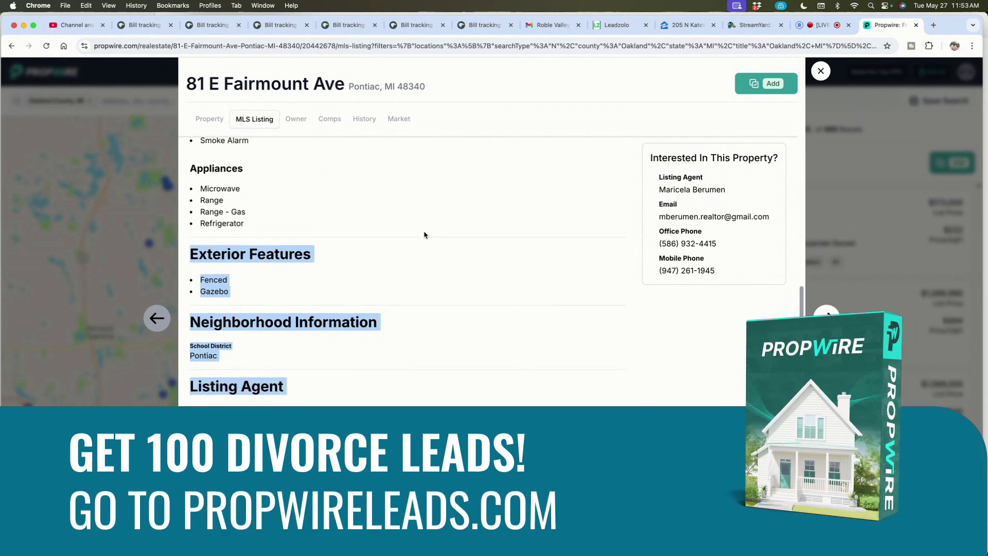
scroll(387, 253, up, 10)
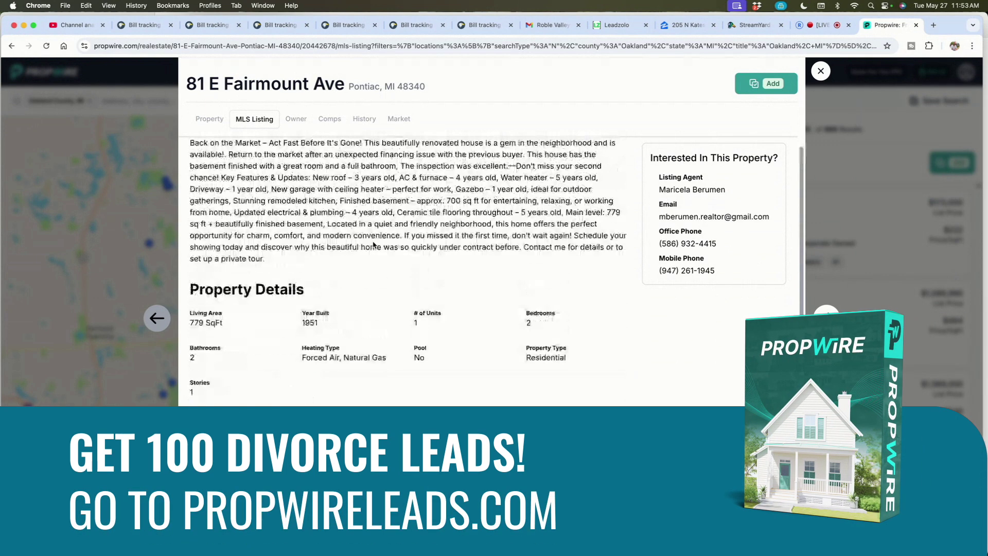
key(super+a)
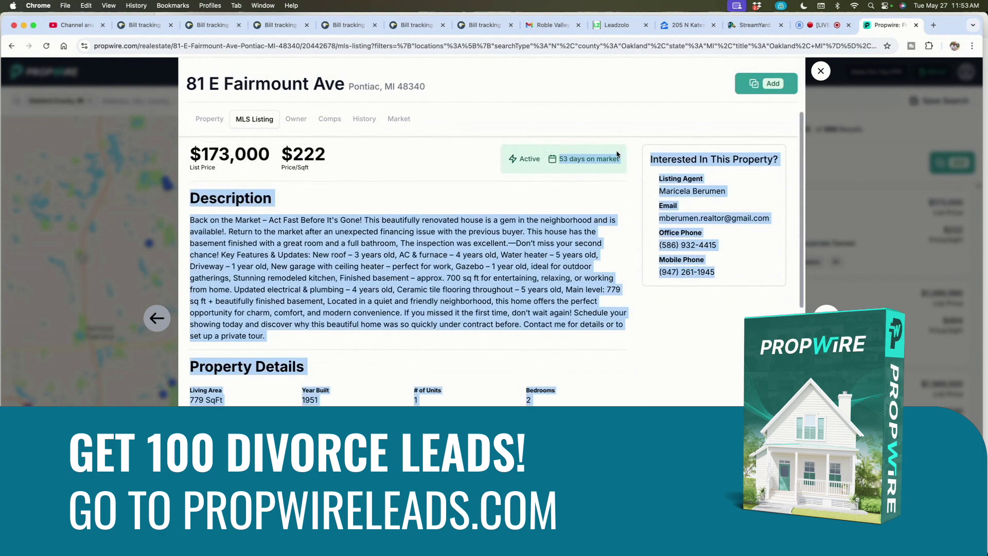
click(410, 276)
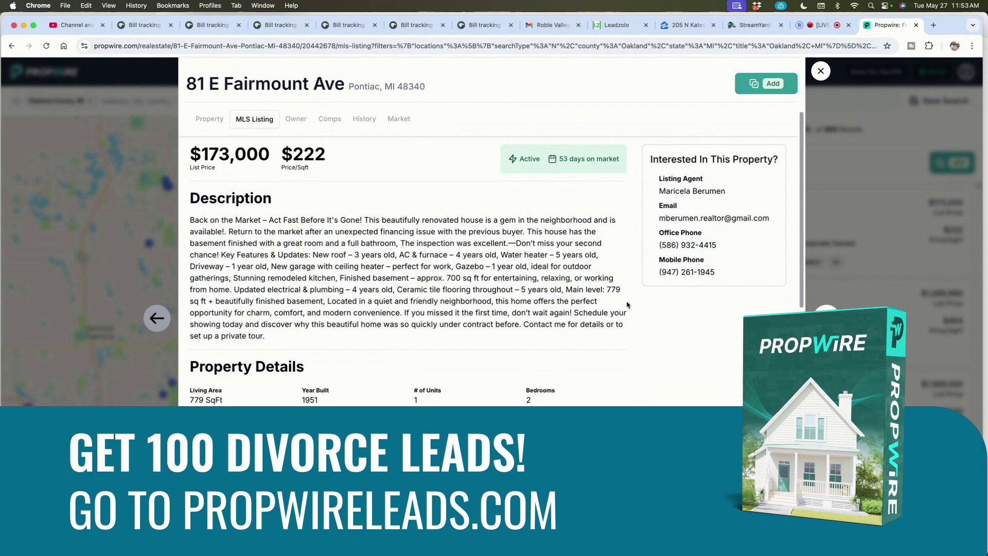
scroll(328, 308, down, 1)
scroll(327, 309, down, 15)
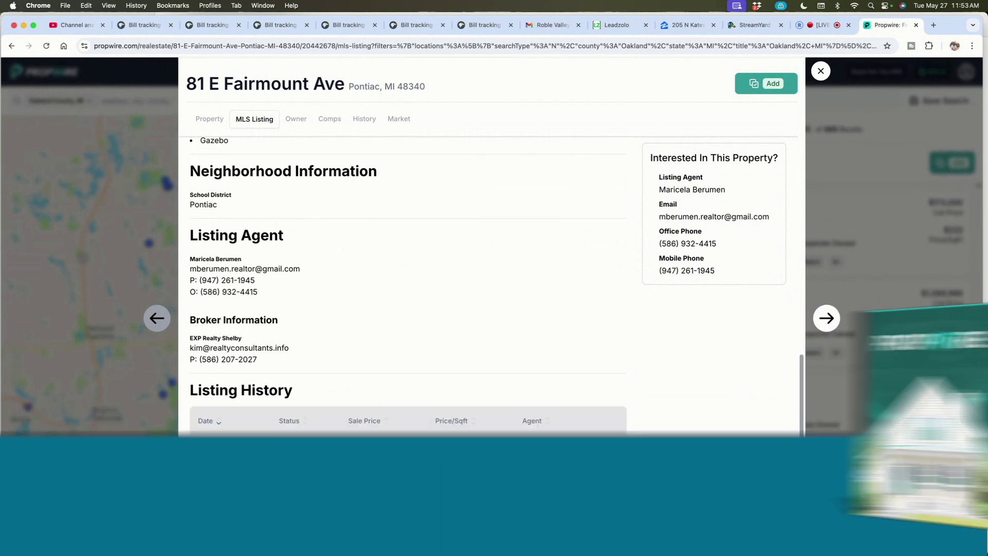
scroll(366, 342, up, 15)
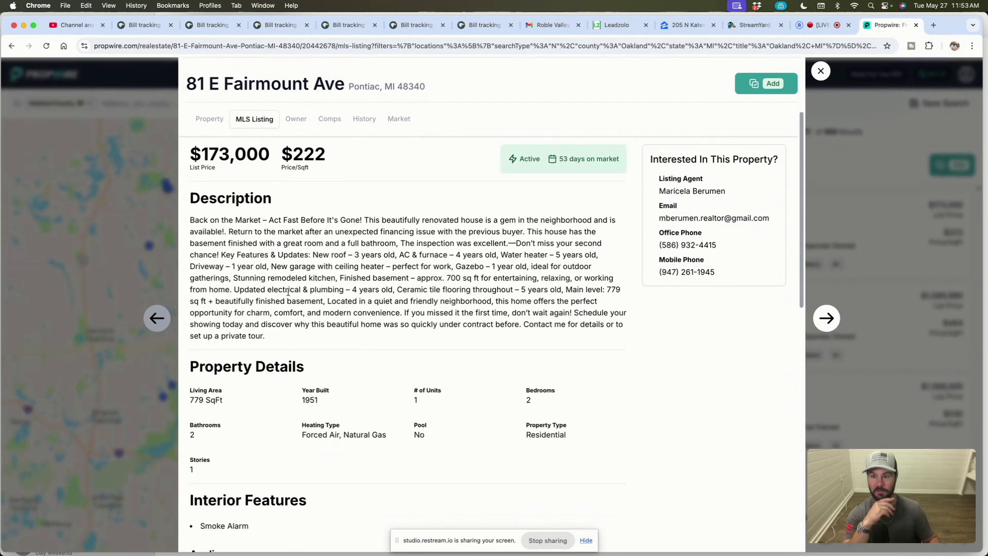
Step: Review owner Blackstar Stability Revitalization and its 64-property, $13,381,101 portfolio table
click(305, 124)
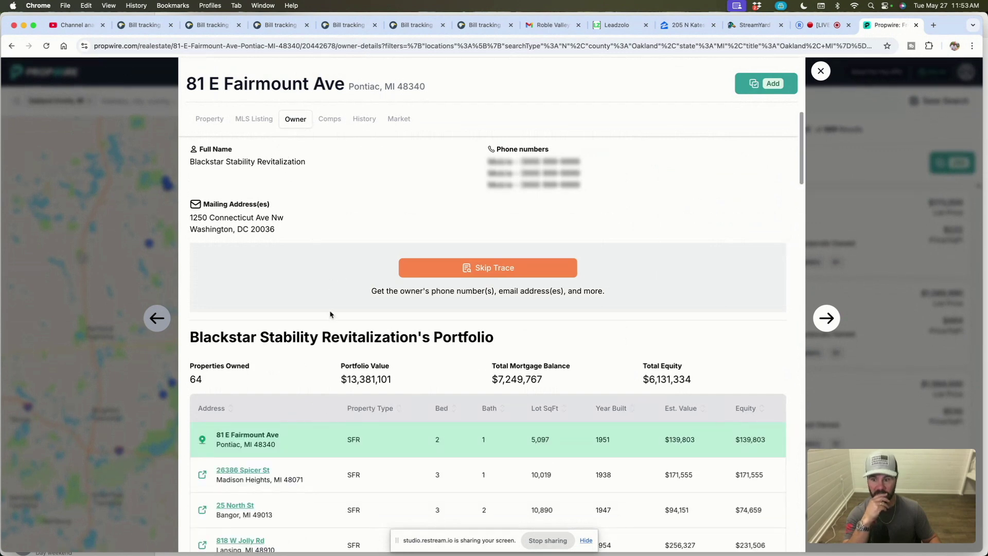
drag(307, 163, 186, 169)
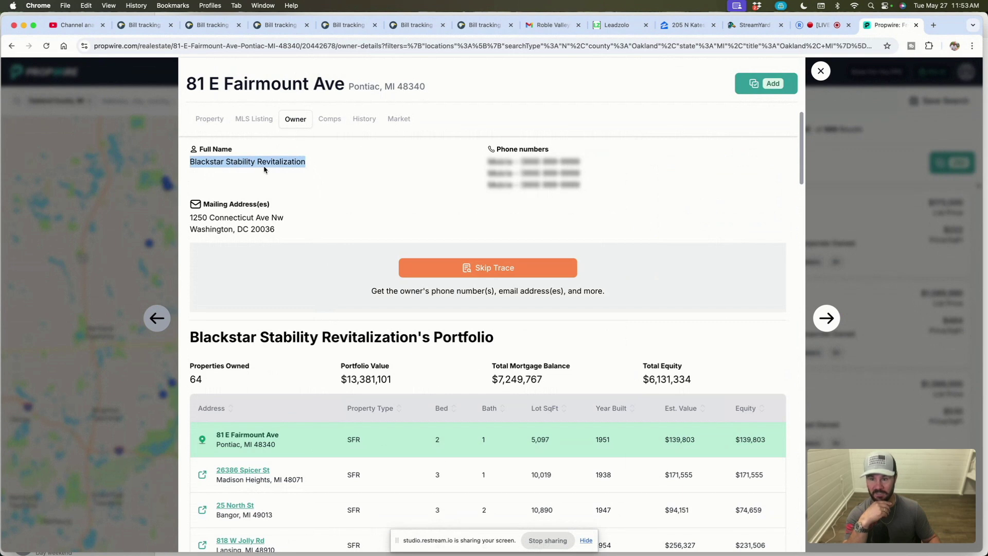
drag(207, 383, 180, 382)
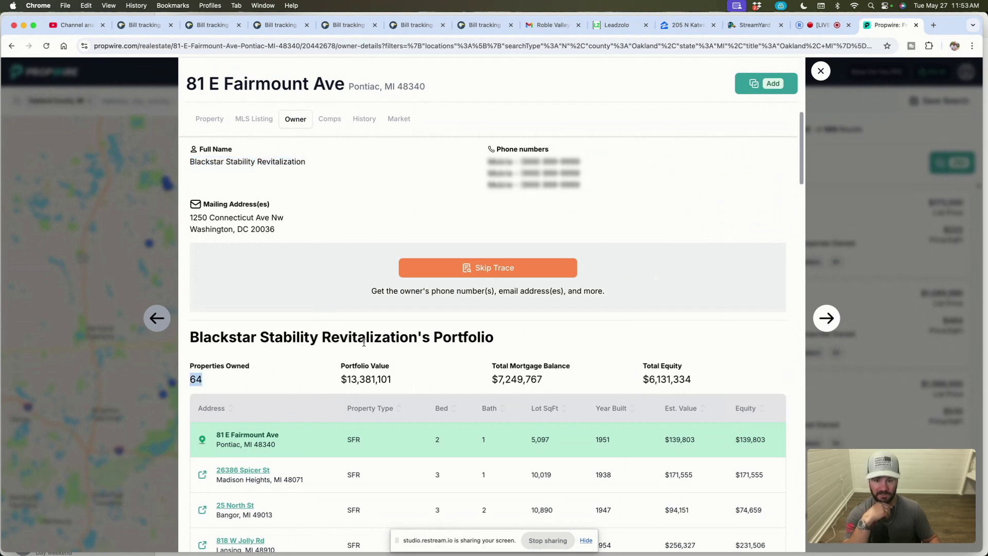
scroll(404, 400, down, 5)
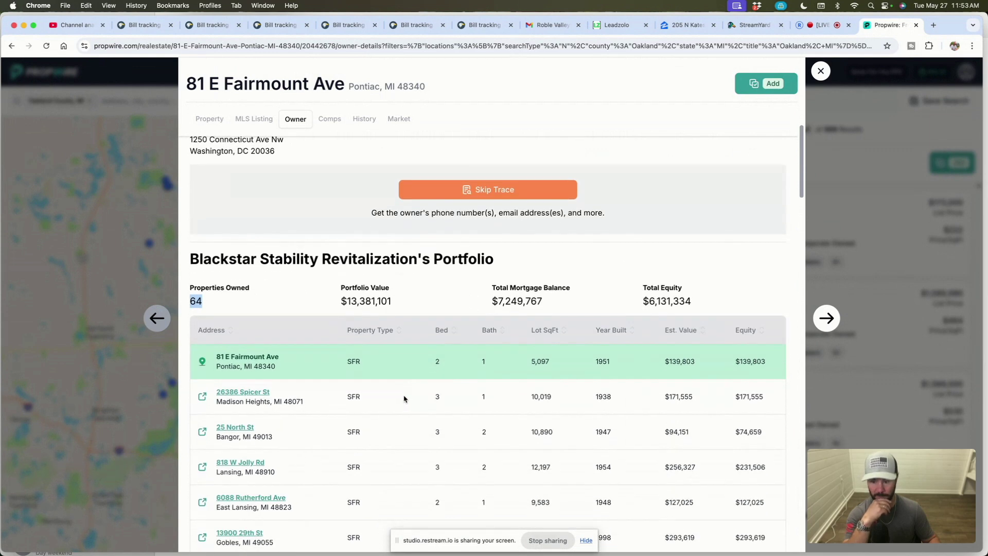
scroll(396, 399, down, 10)
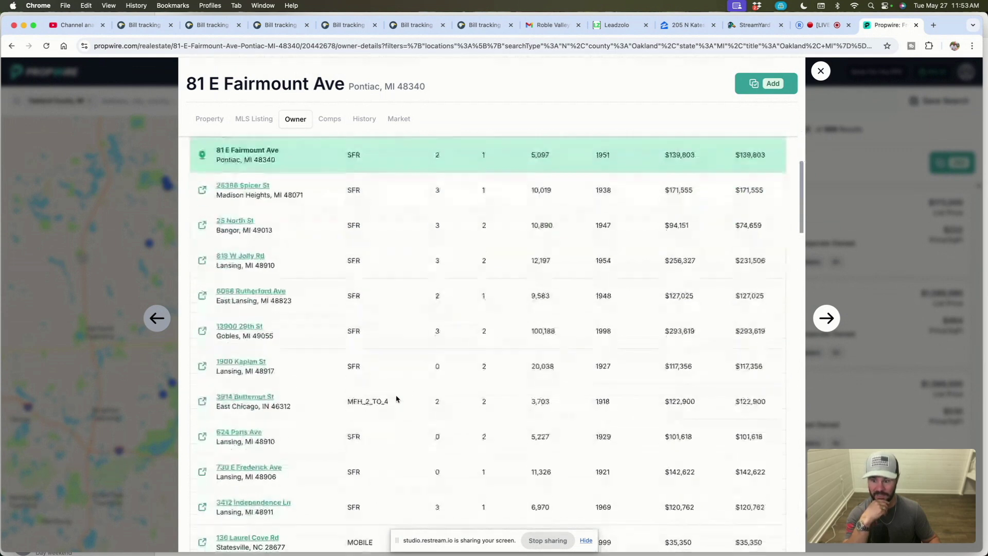
scroll(328, 391, down, 2)
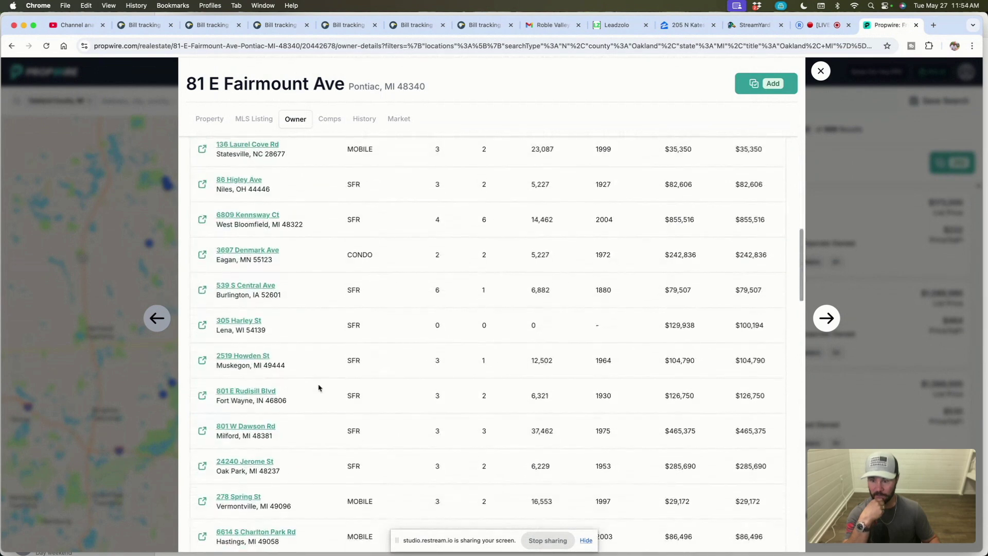
scroll(234, 416, up, 15)
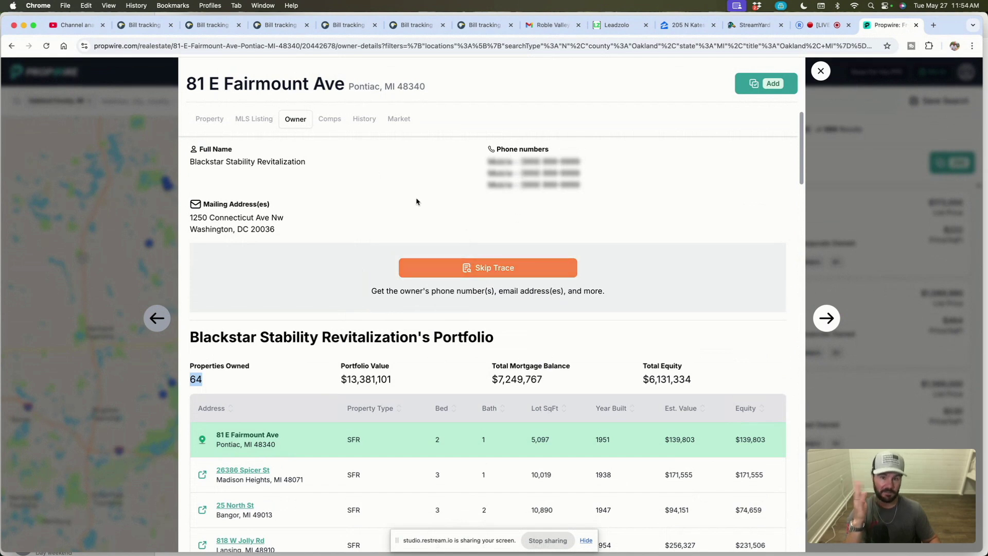
click(329, 120)
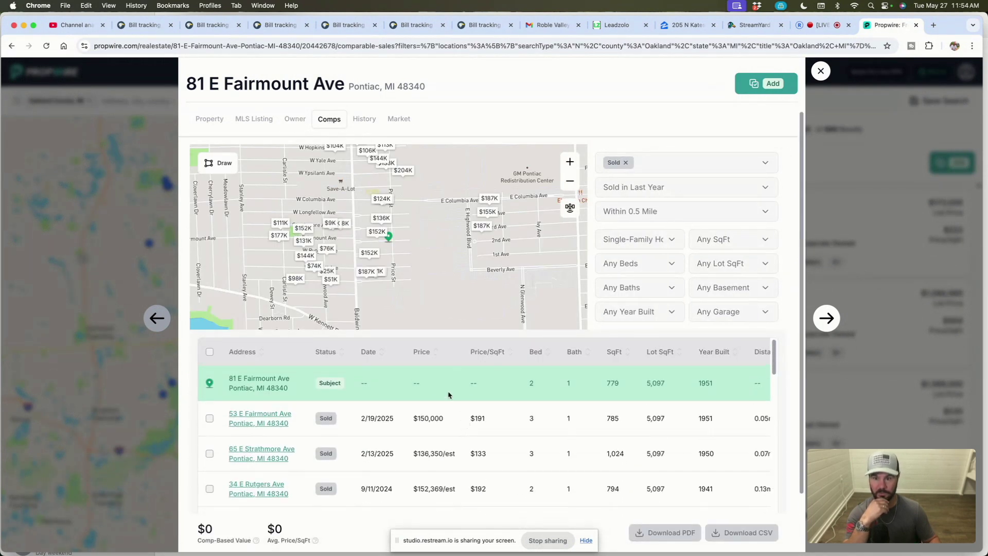
click(364, 119)
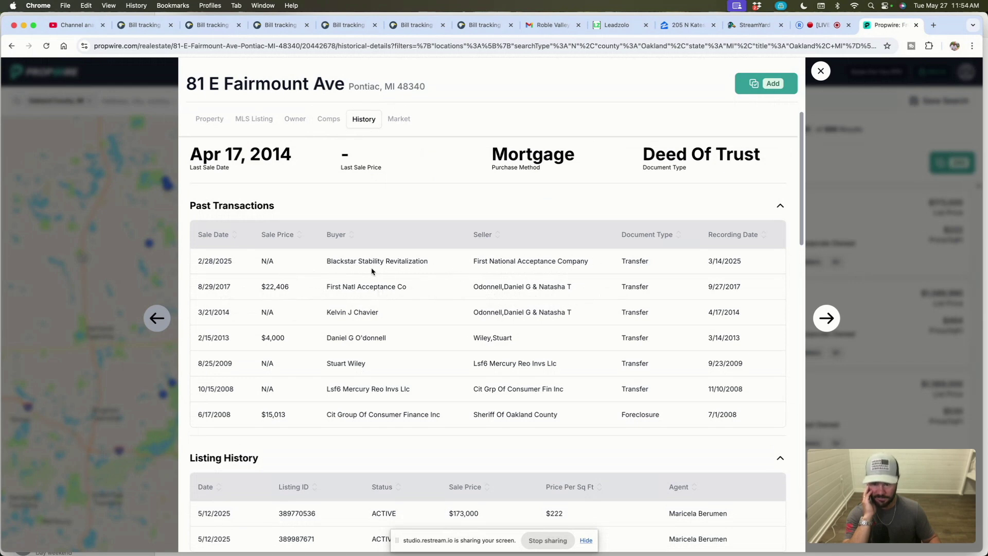
Step: Scroll the transaction timeline back to the 2008 $15,013 foreclosure, then view ZIP 48340 market data
scroll(367, 273, down, 5)
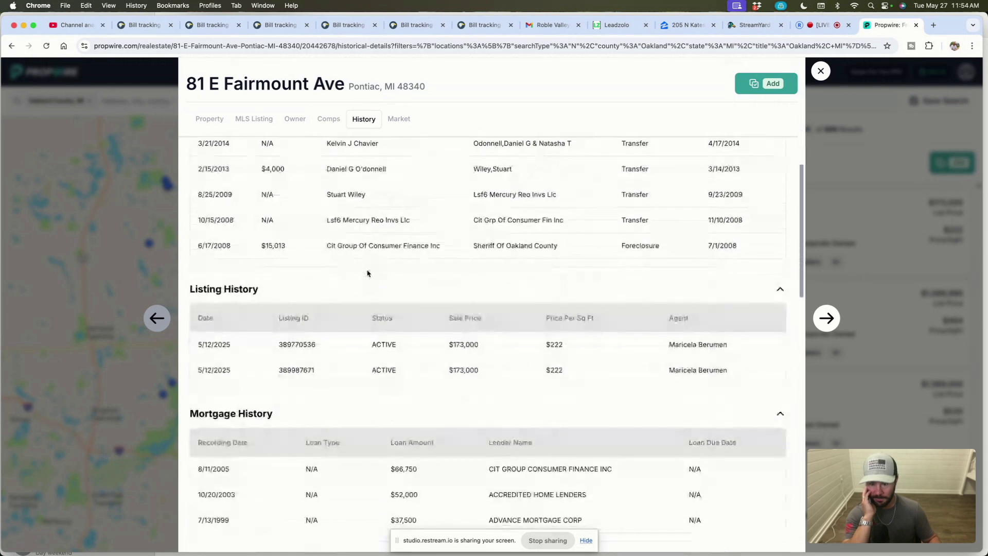
scroll(367, 272, down, 2)
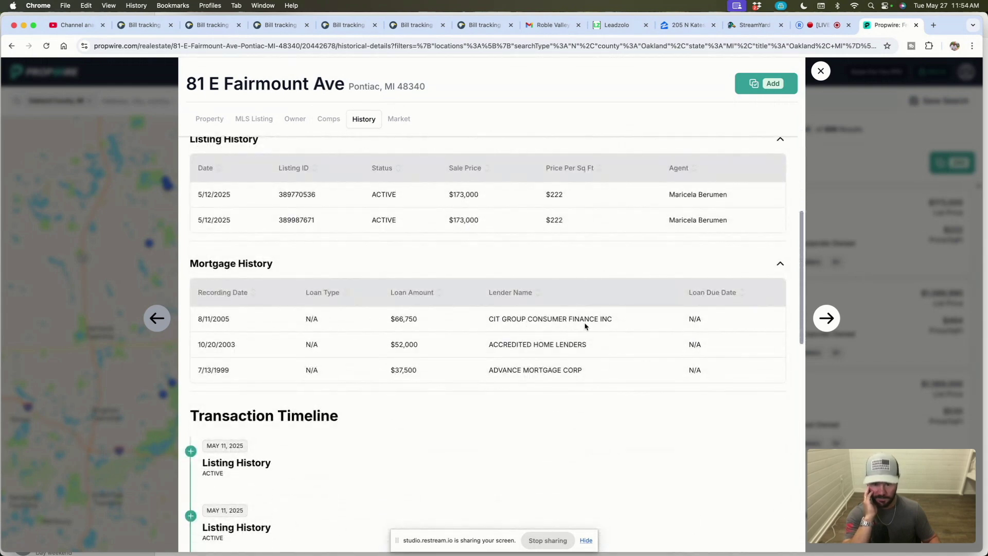
scroll(260, 346, down, 5)
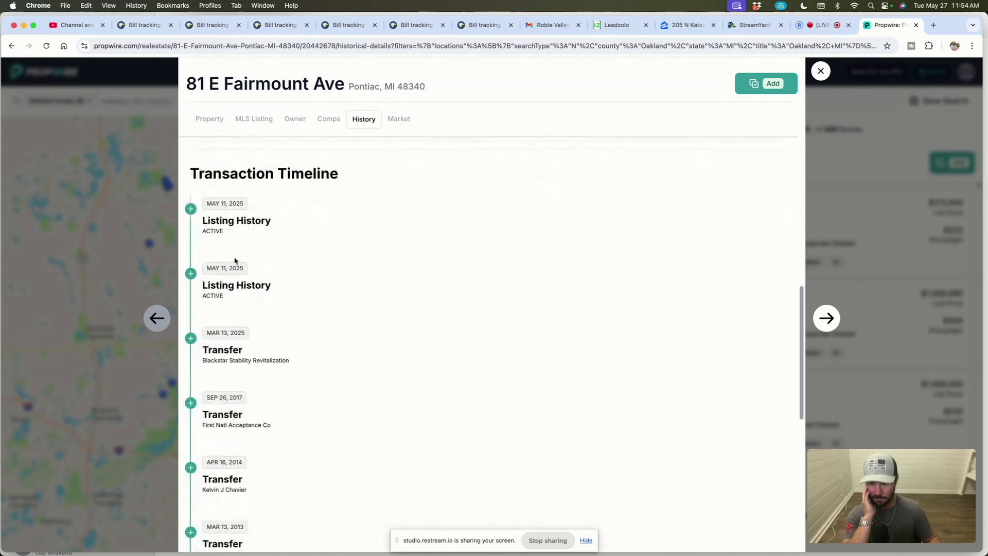
scroll(272, 340, down, 3)
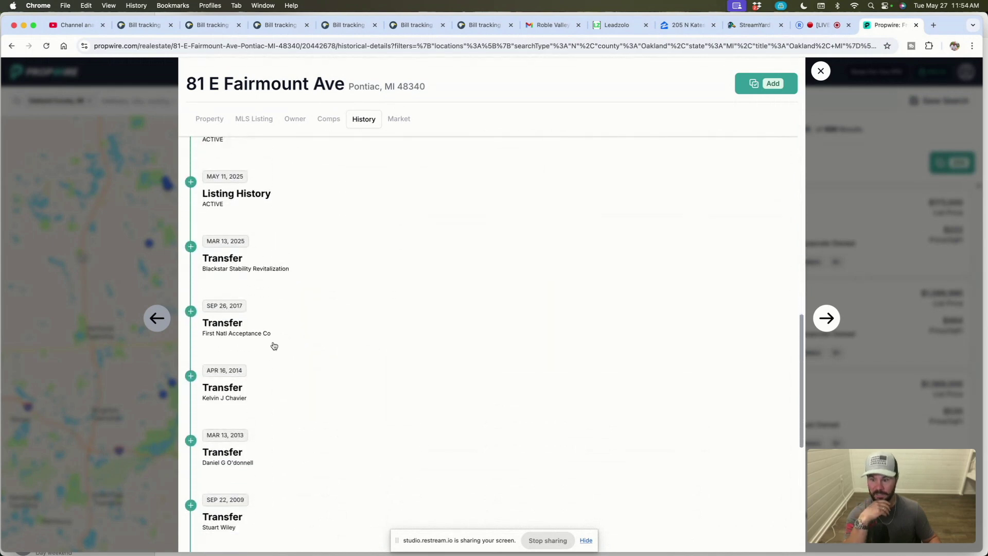
scroll(271, 419, up, 9)
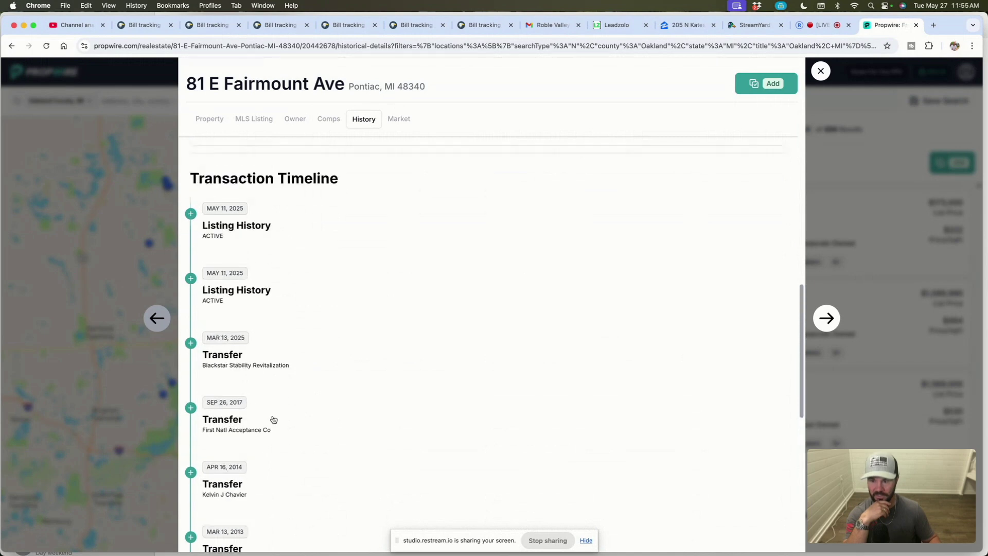
scroll(273, 418, up, 5)
click(399, 119)
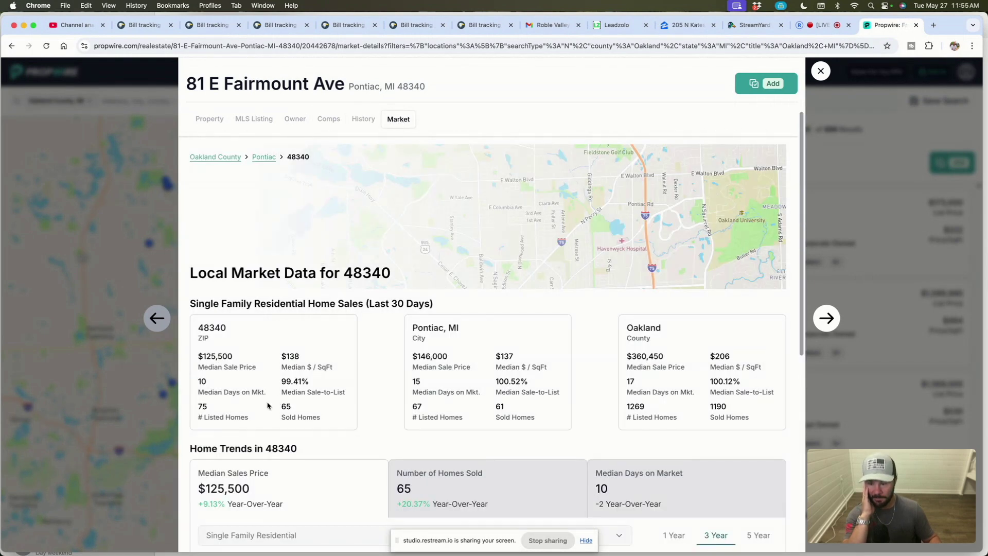
Step: Review the 48340 Home Trends figures, then close the property to return to the 999-listing map
scroll(322, 402, down, 3)
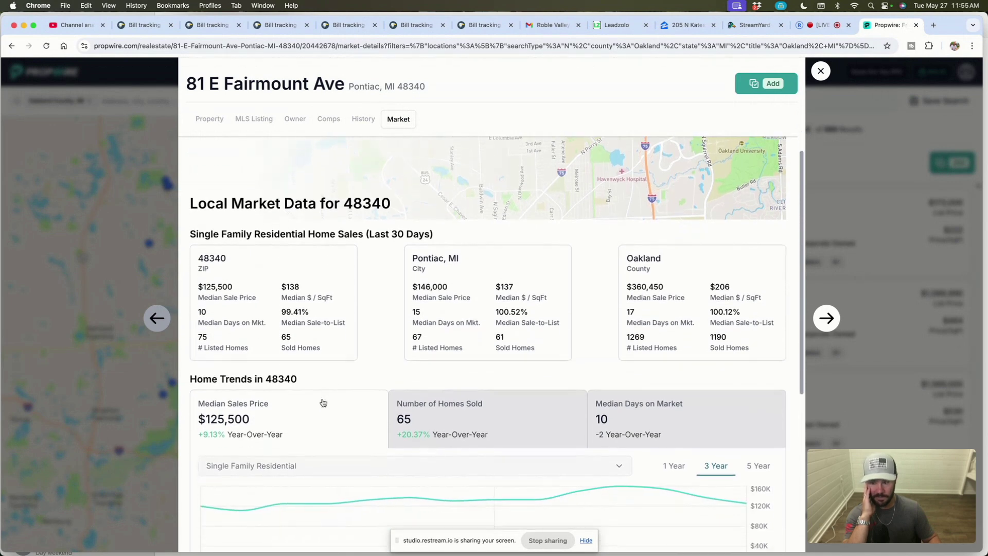
scroll(298, 382, down, 1)
drag(298, 371, 257, 371)
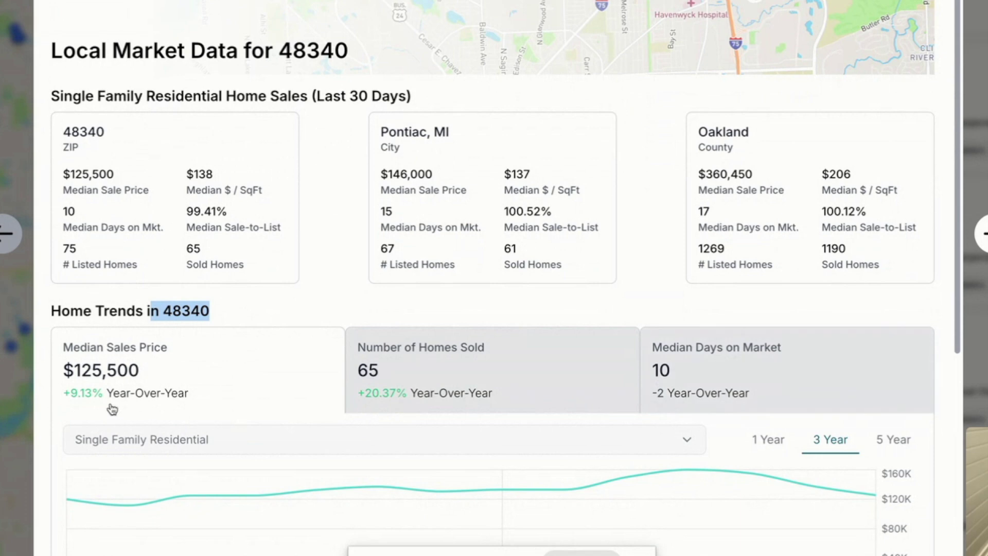
scroll(638, 460, down, 2)
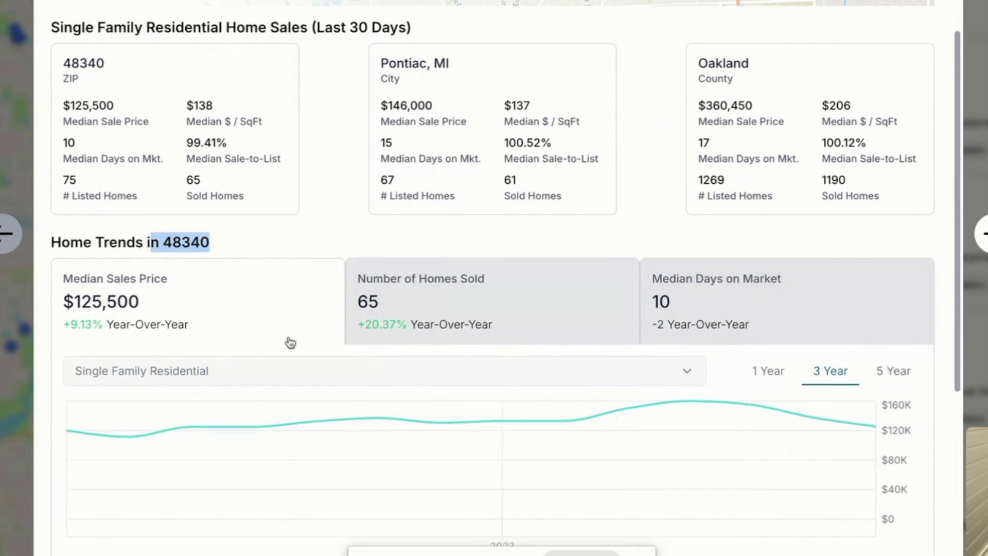
scroll(287, 342, up, 3)
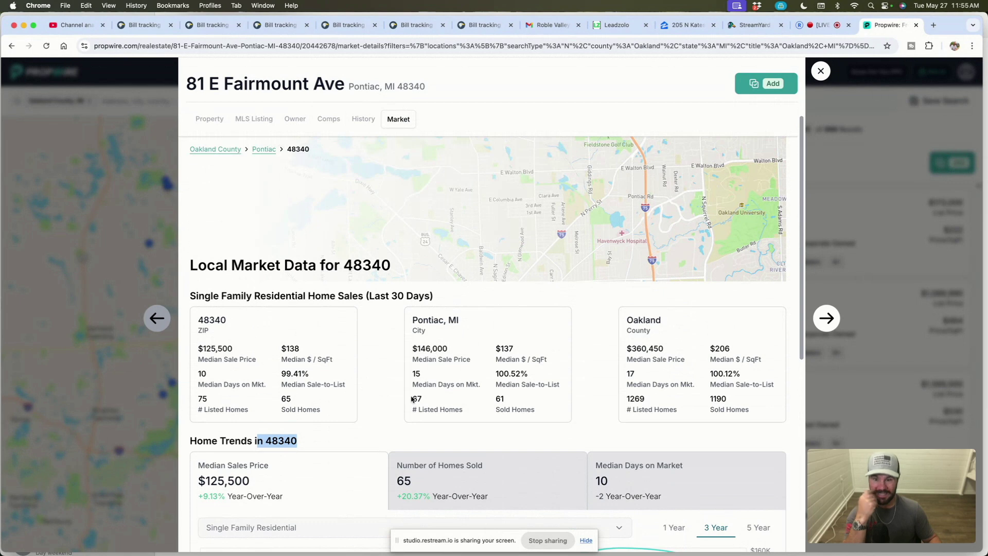
scroll(416, 406, up, 1)
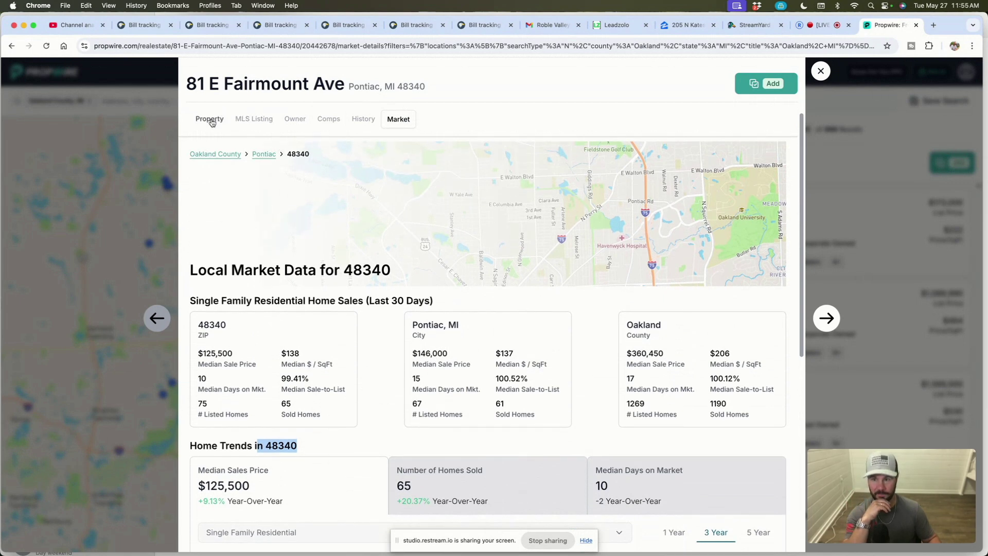
click(157, 157)
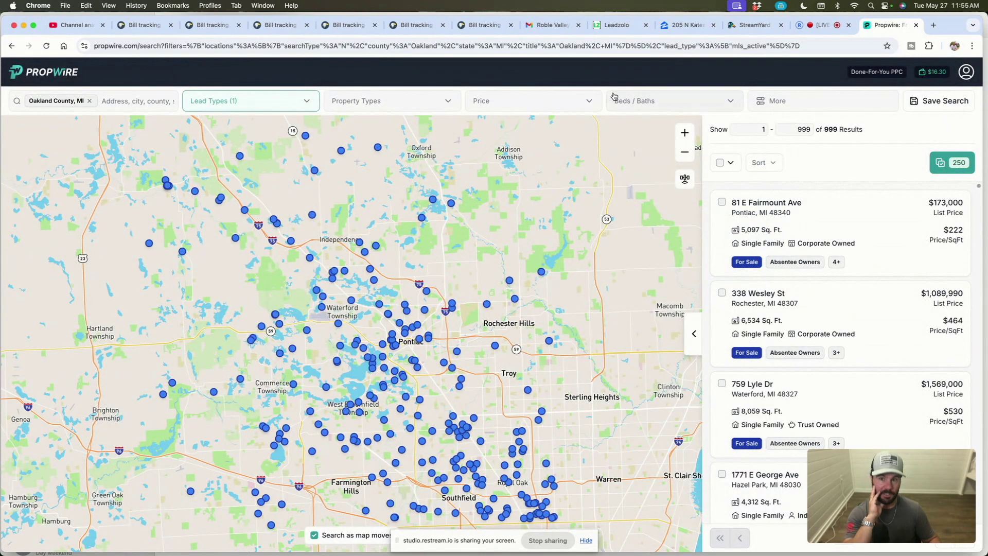
Step: Filter to Single-Family Homes, then expand and collapse the Property, Owner, Financial and Foreclosure filter sections
click(430, 110)
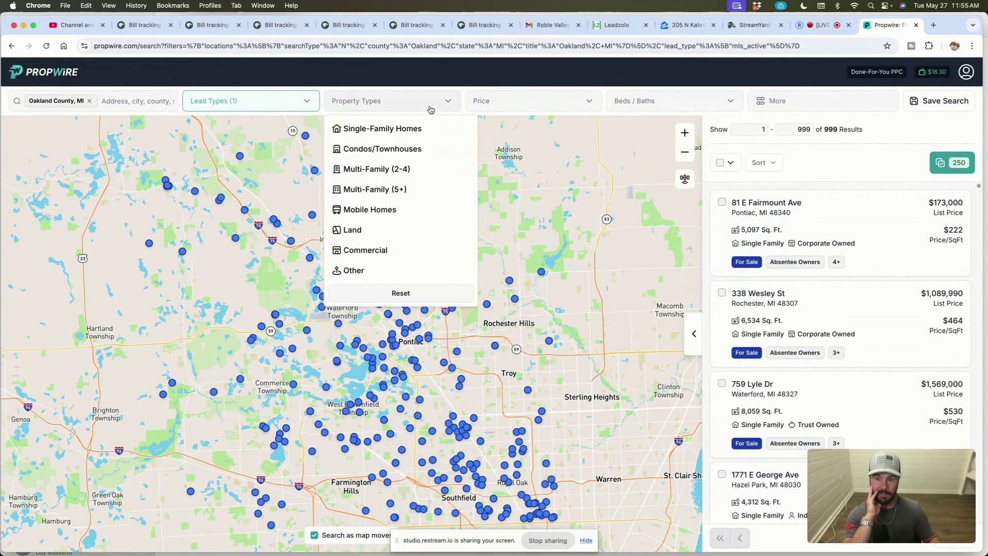
click(390, 133)
click(795, 102)
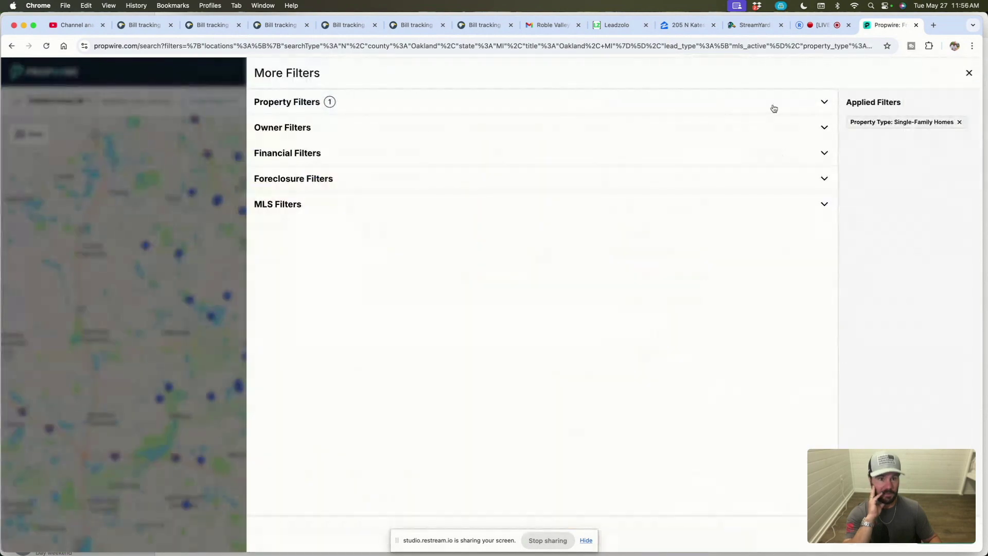
click(302, 105)
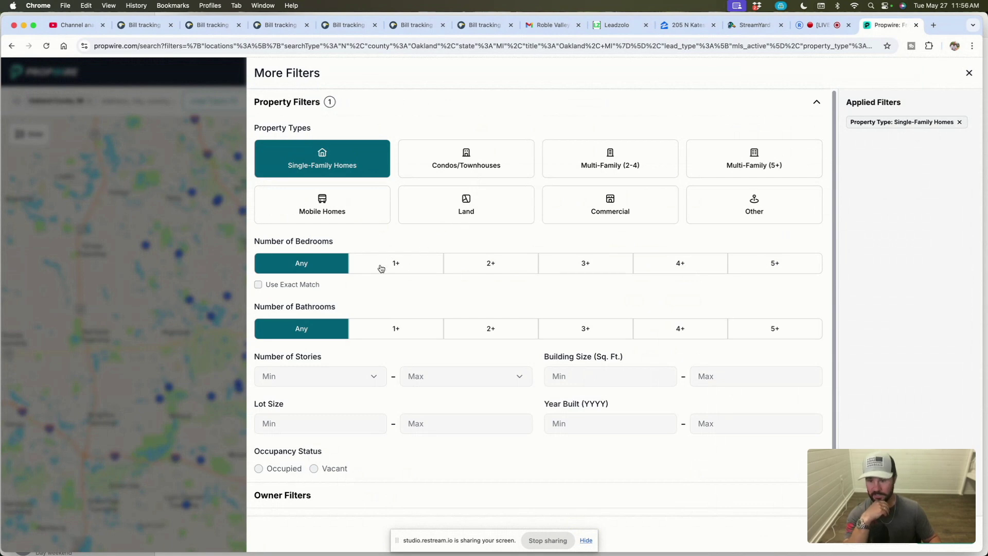
scroll(452, 278, down, 3)
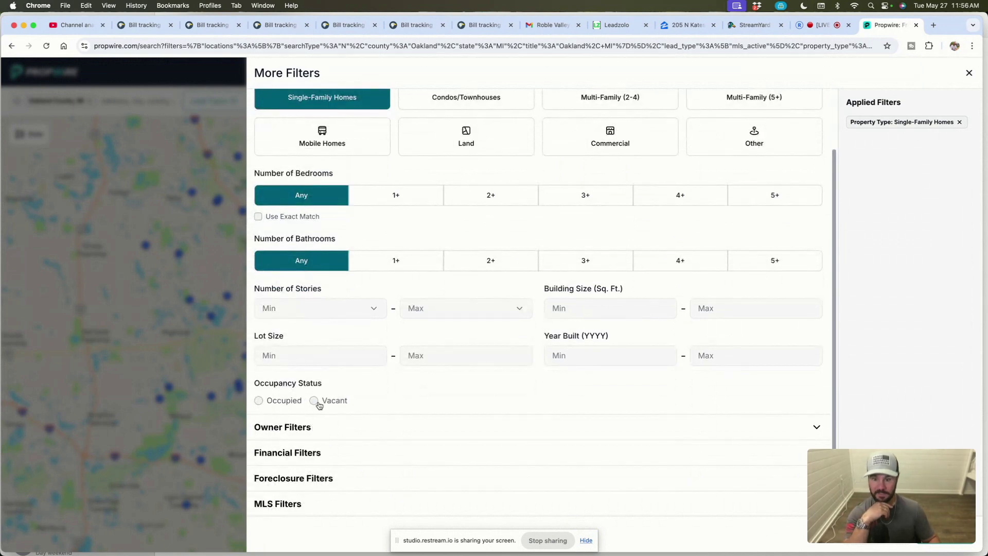
click(312, 425)
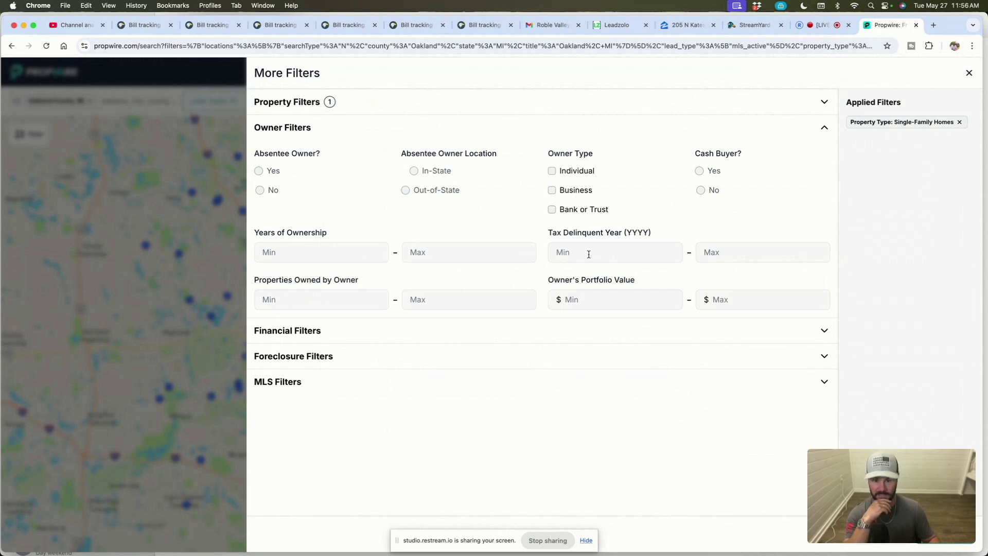
click(294, 334)
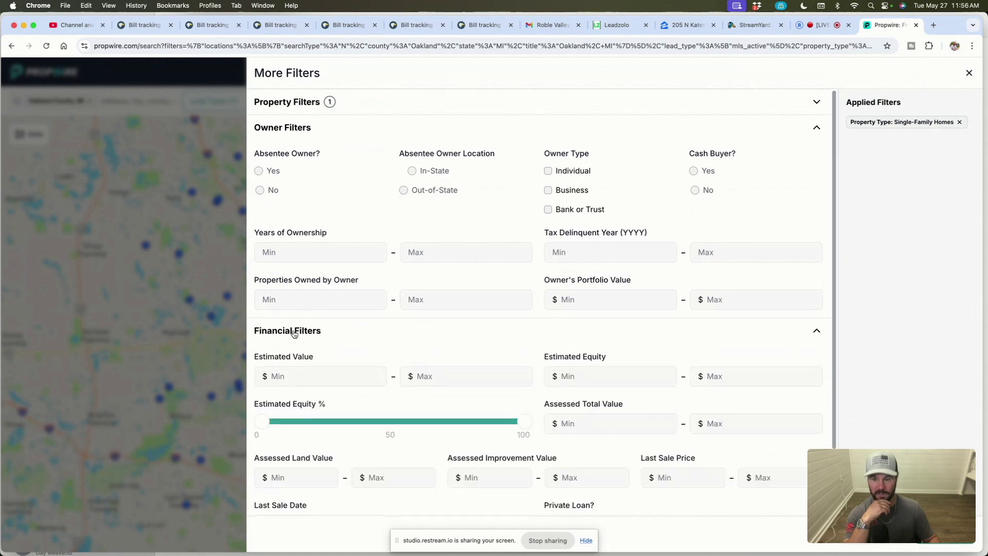
click(284, 129)
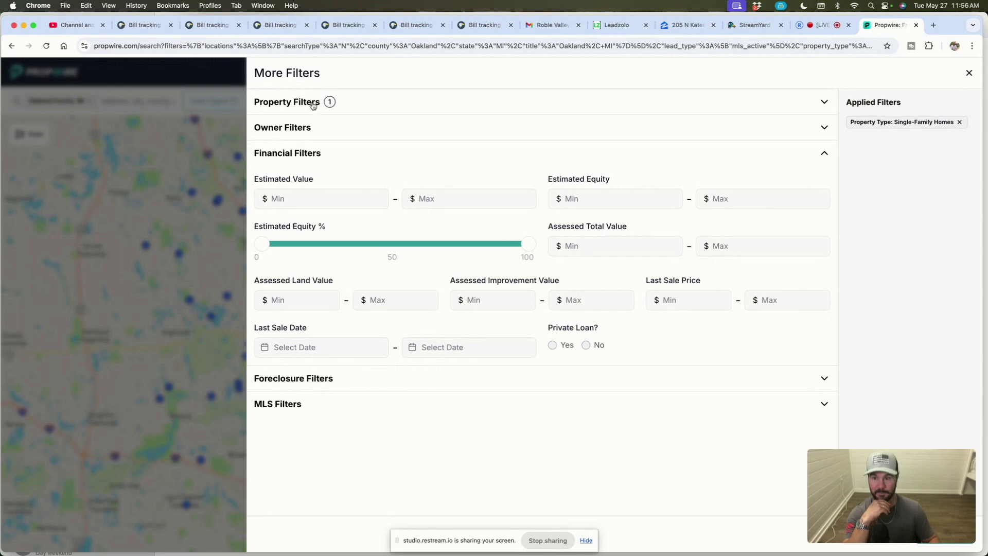
click(302, 379)
click(302, 181)
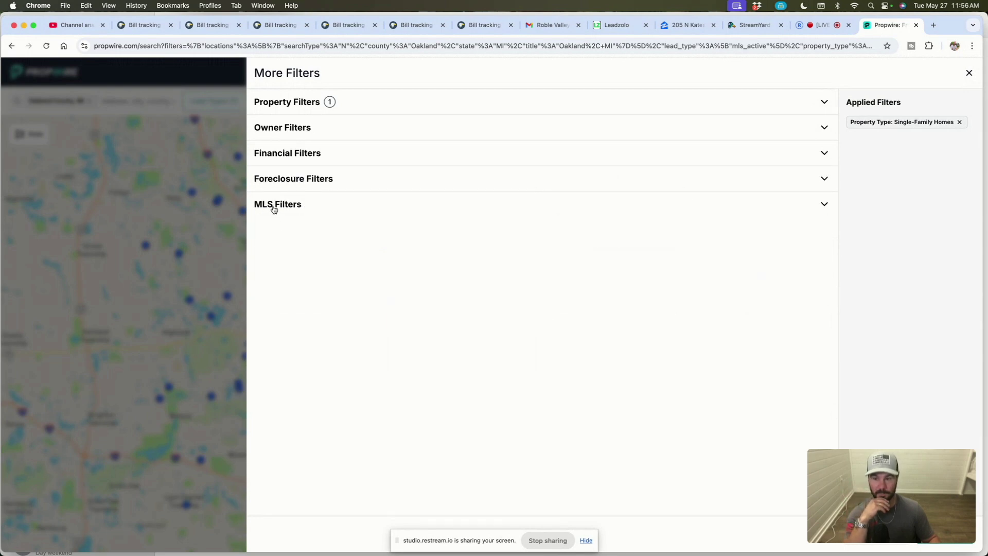
Step: Add the Investor-Owned MLS keyword filter, narrowing the single-family results to 37 properties
click(273, 206)
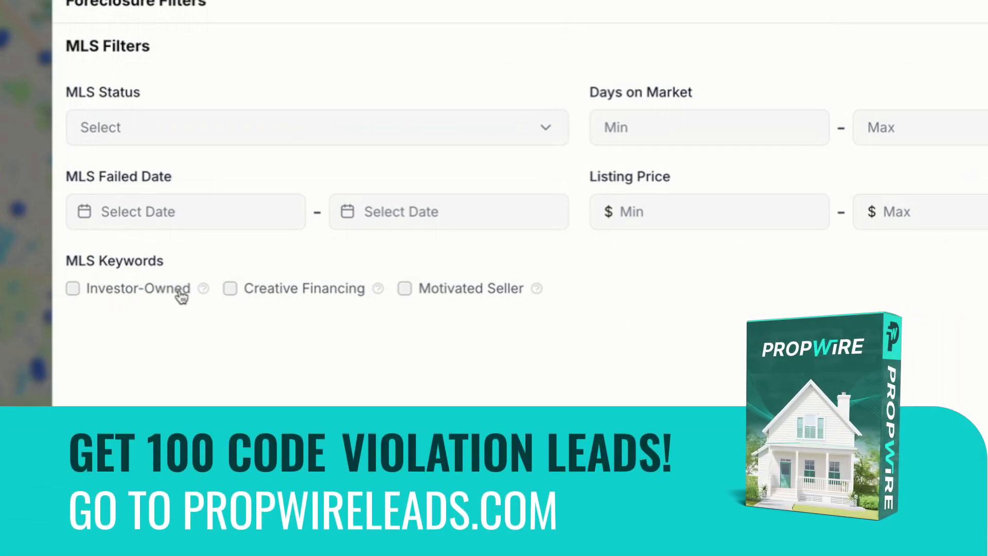
mouse_move(203, 289)
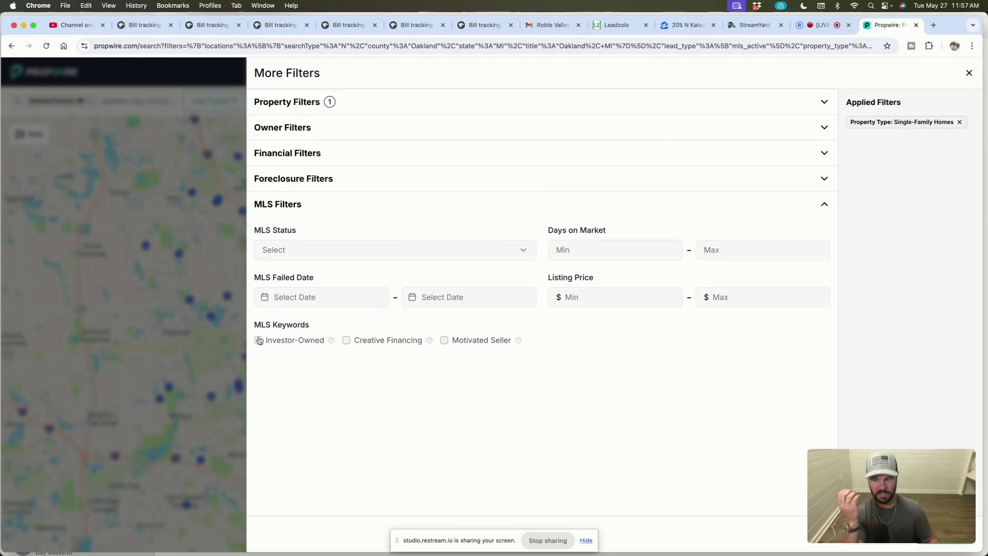
click(259, 340)
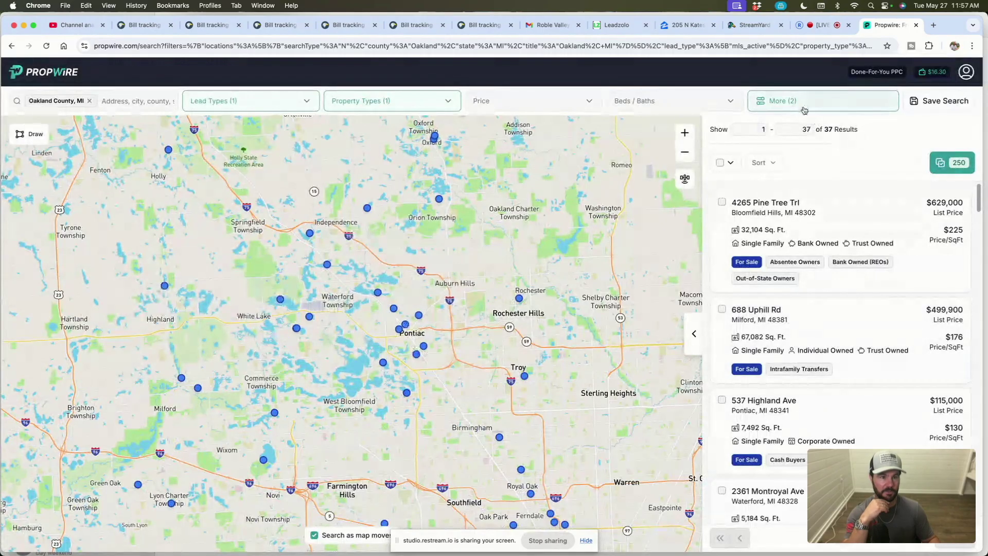
Step: Swap the Investor-Owned MLS keyword for Creative Financing, cutting the results to 12
click(609, 76)
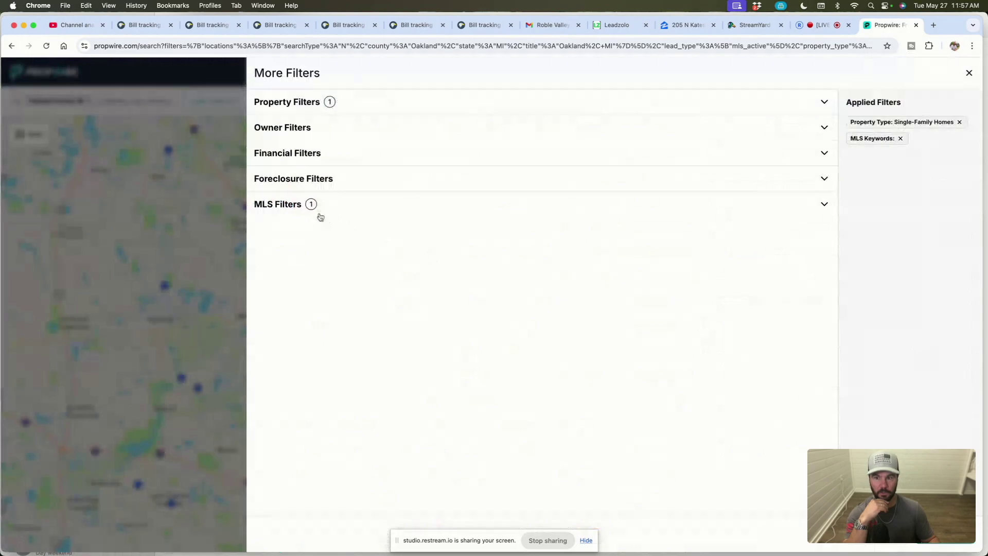
click(280, 205)
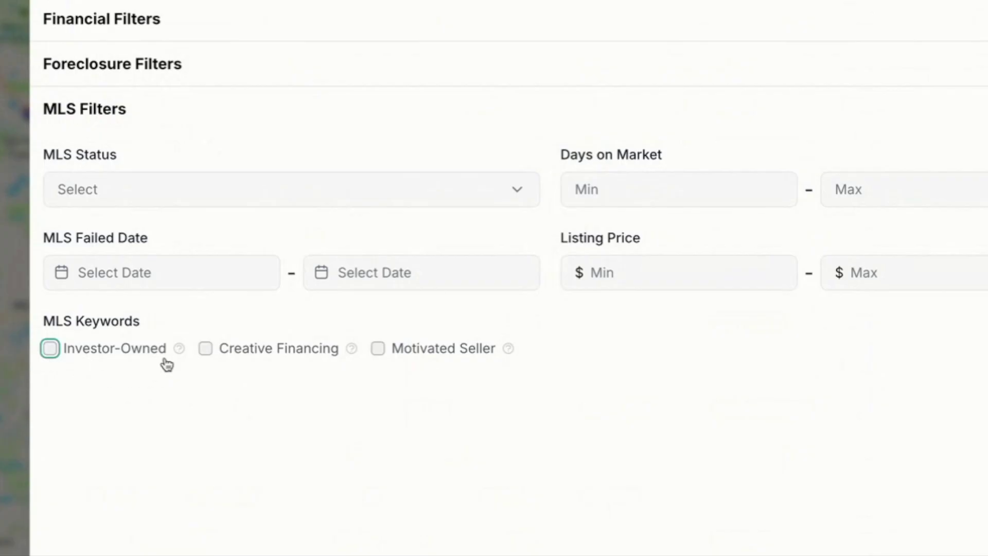
click(205, 350)
mouse_move(353, 350)
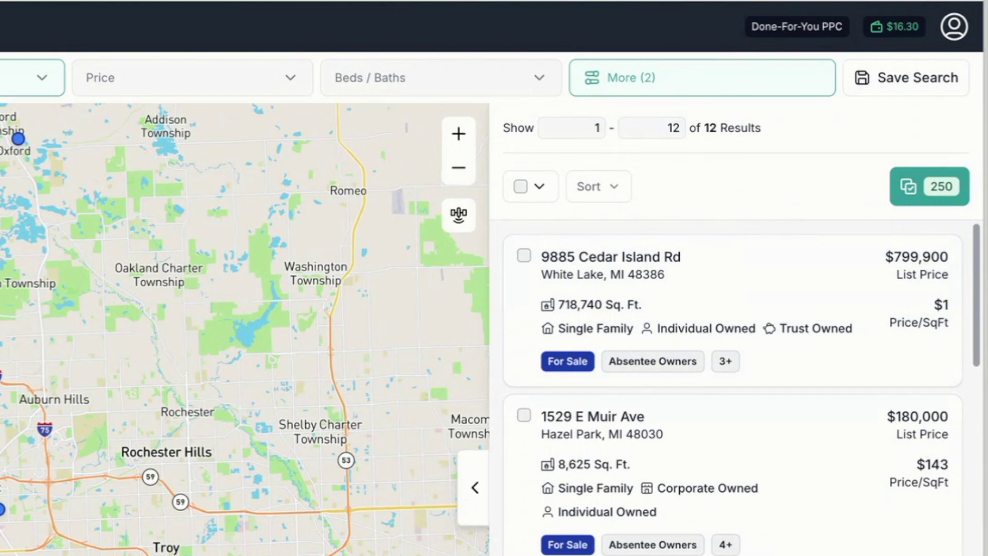
Step: Review the 12 results, then replace Creative Financing with the Motivated Seller keyword and apply, giving 42
scroll(730, 386, down, 10)
scroll(731, 385, down, 10)
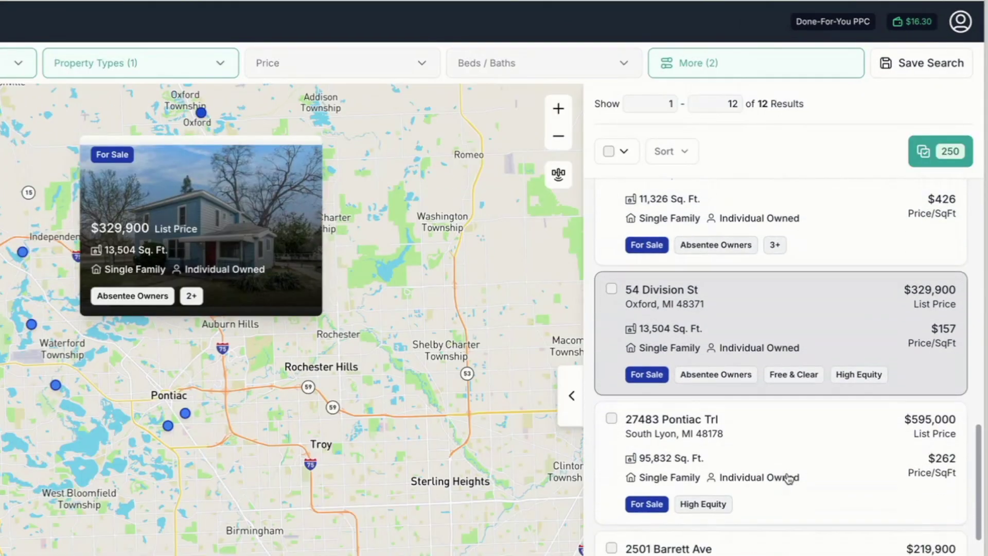
scroll(788, 478, down, 8)
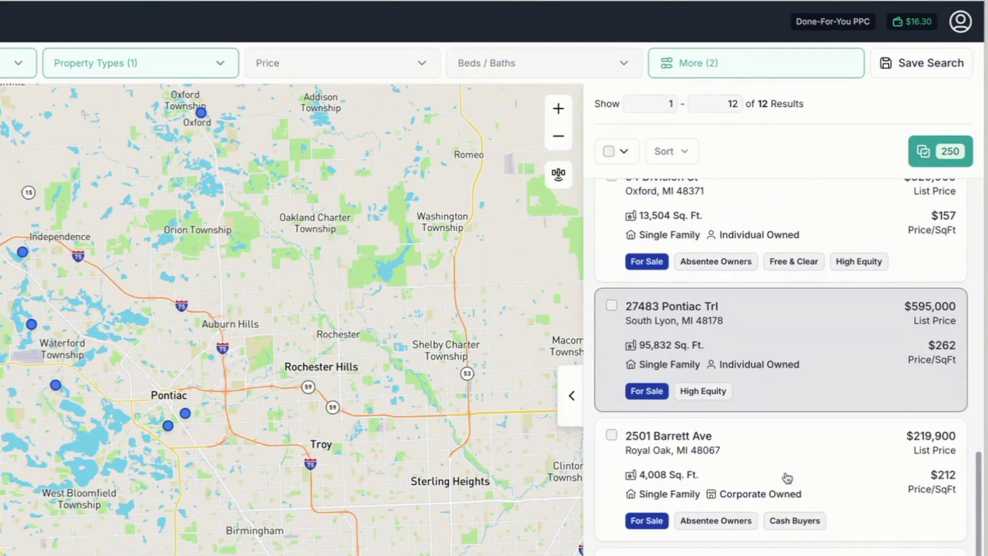
scroll(784, 477, up, 10)
scroll(784, 477, up, 8)
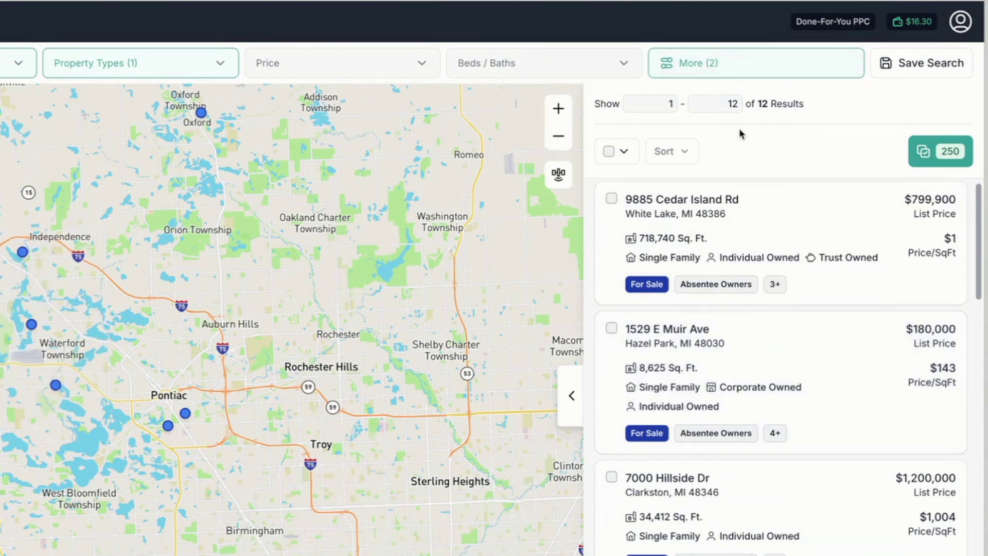
click(825, 63)
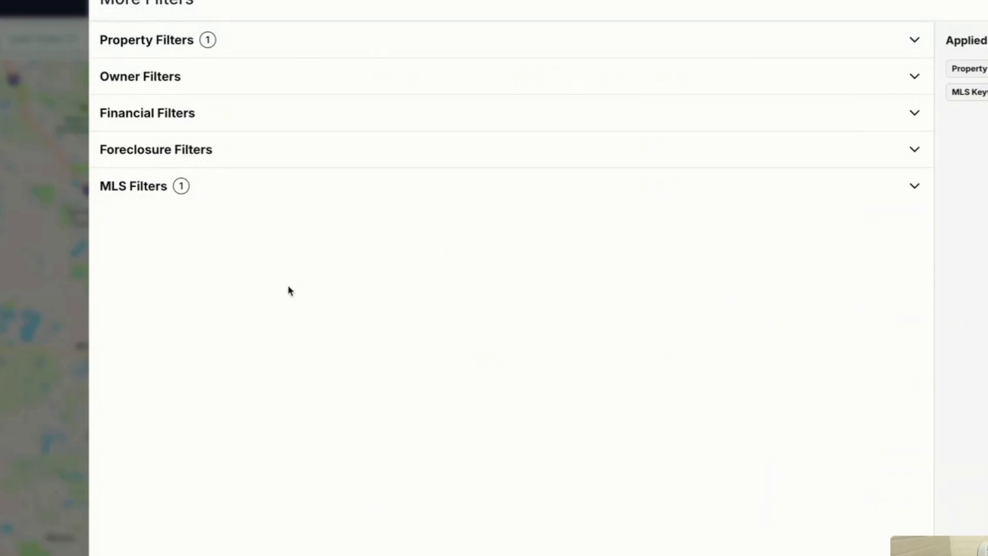
click(177, 186)
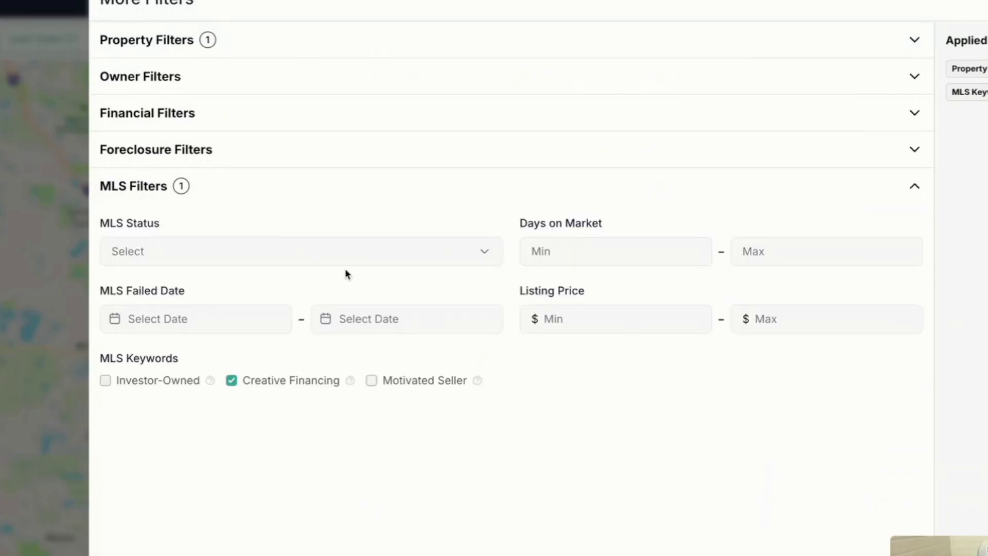
click(232, 381)
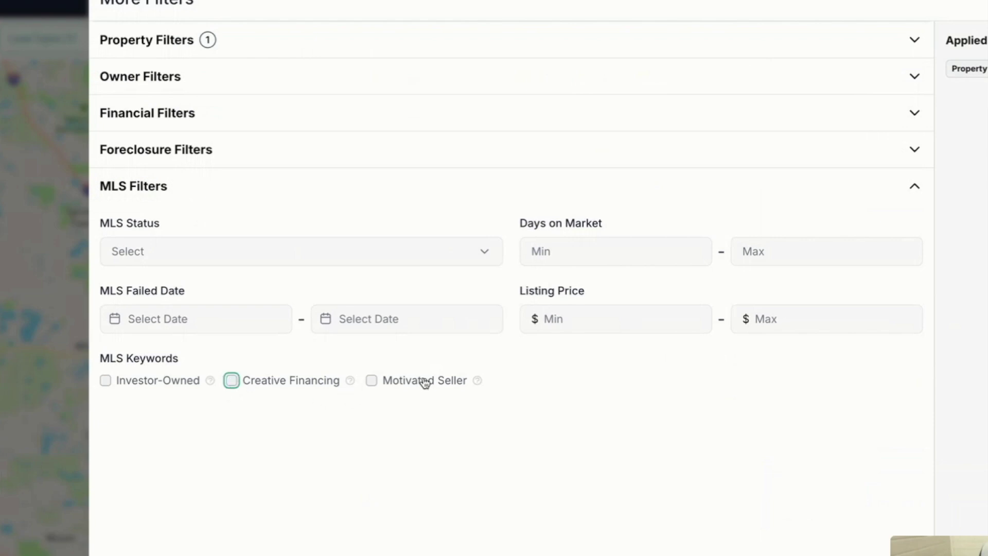
mouse_move(474, 383)
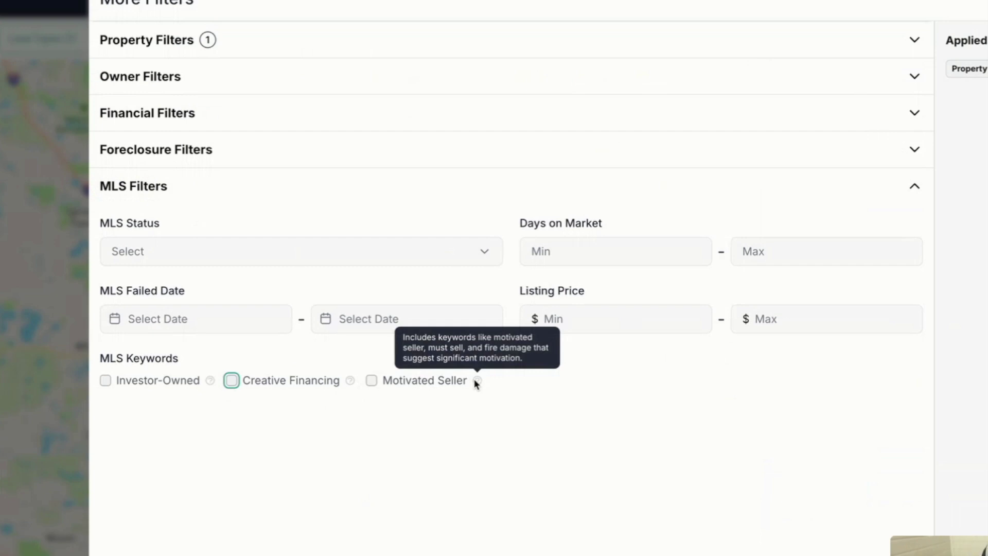
click(372, 381)
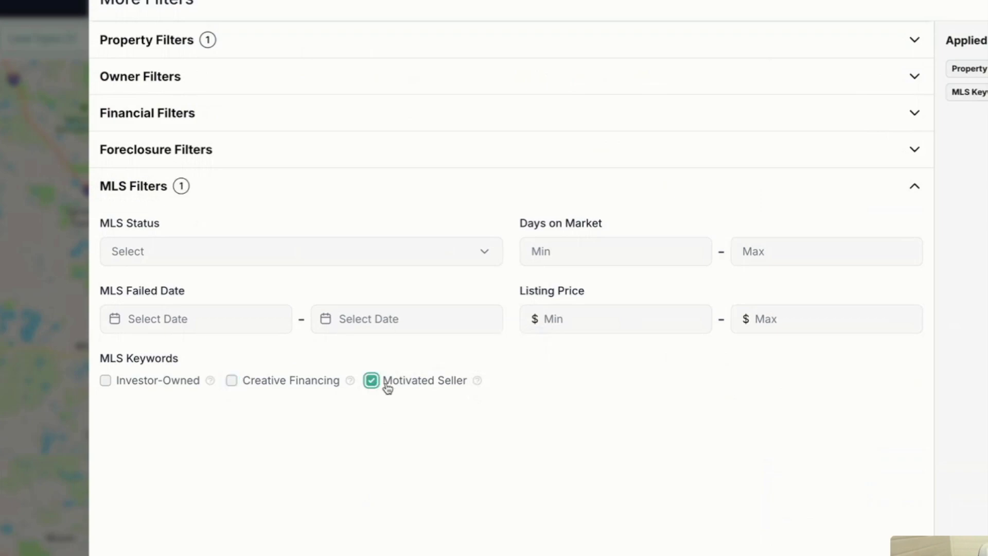
click(864, 381)
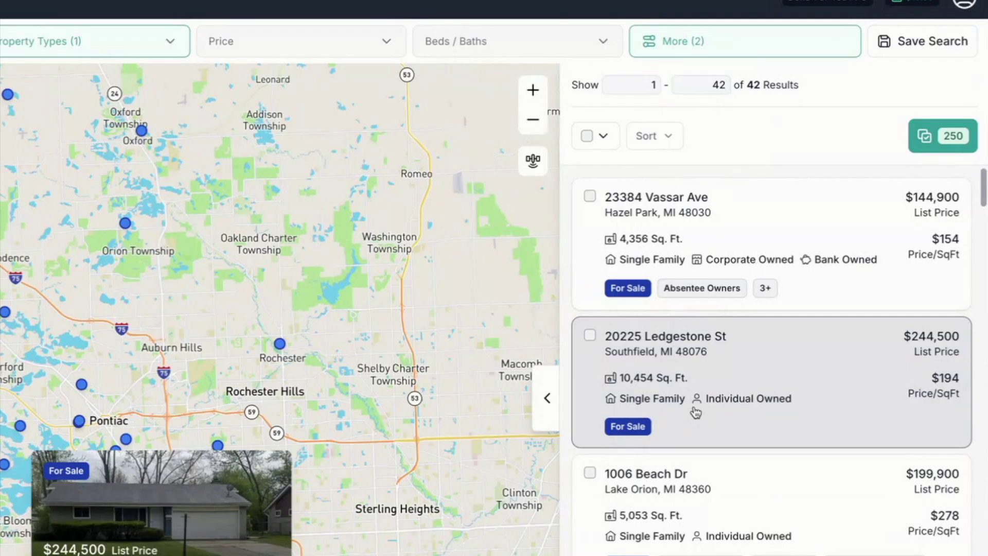
scroll(692, 307, down, 1)
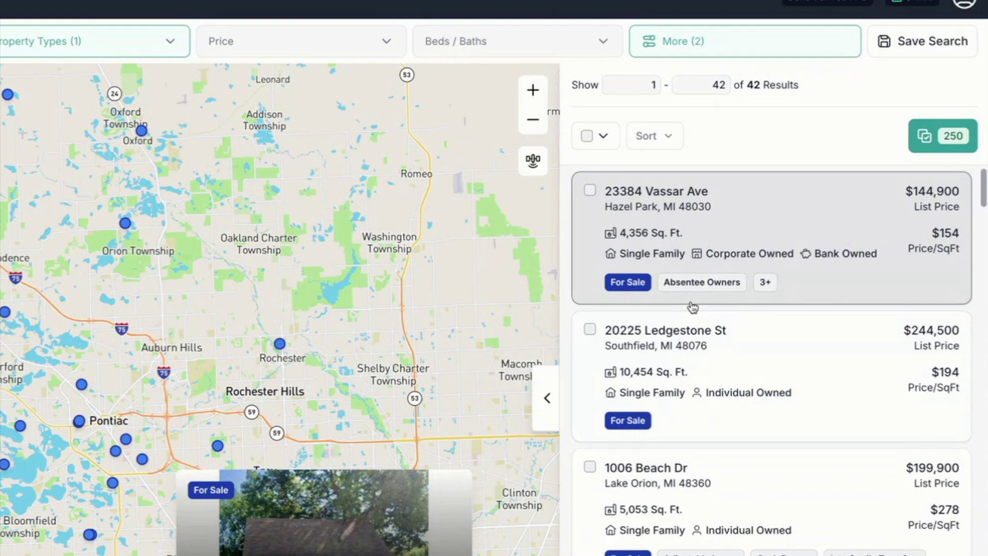
scroll(716, 366, down, 3)
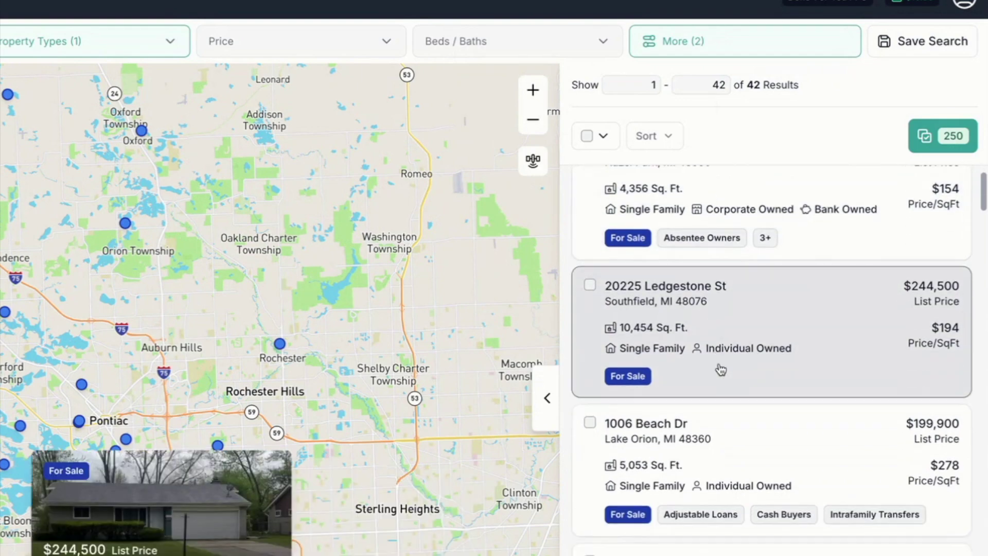
scroll(723, 432, down, 3)
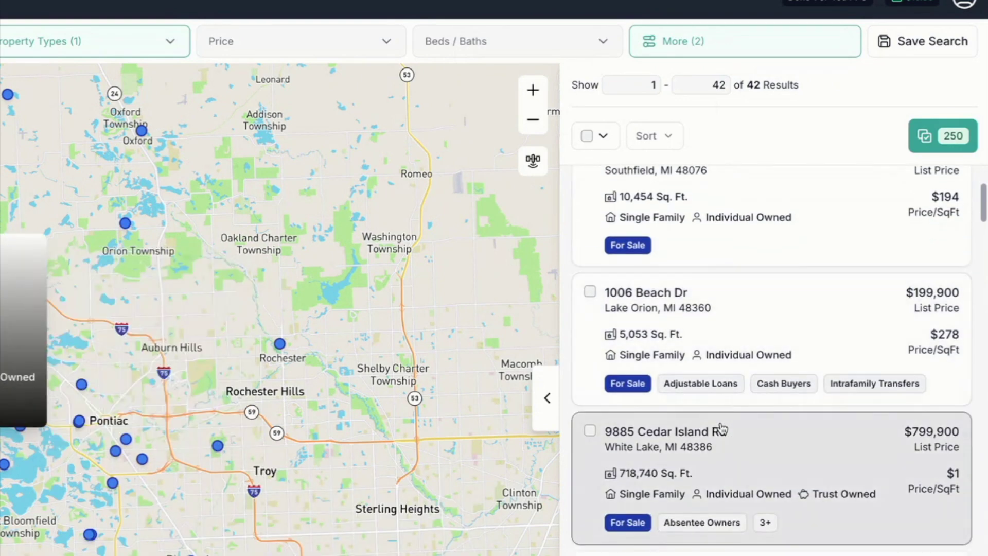
scroll(722, 428, down, 10)
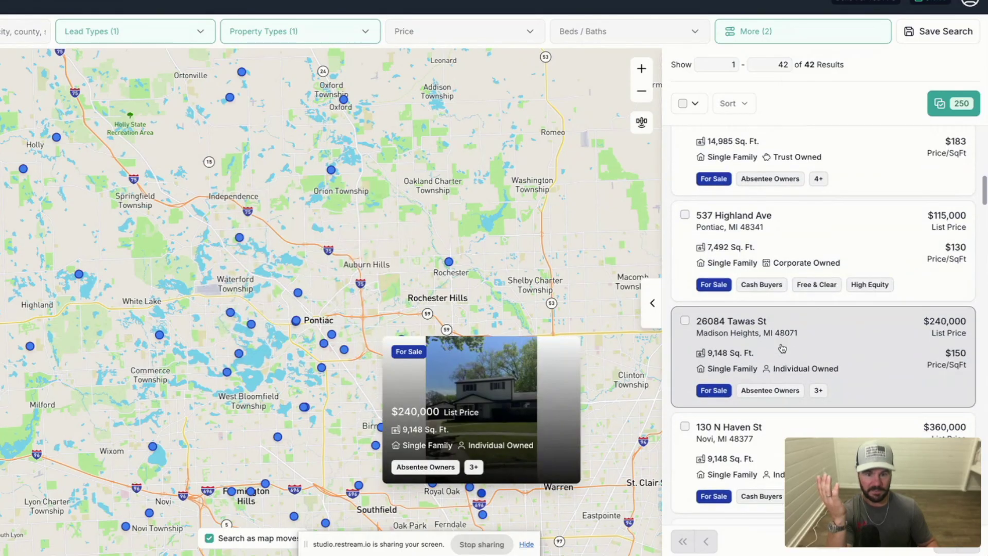
scroll(782, 348, down, 2)
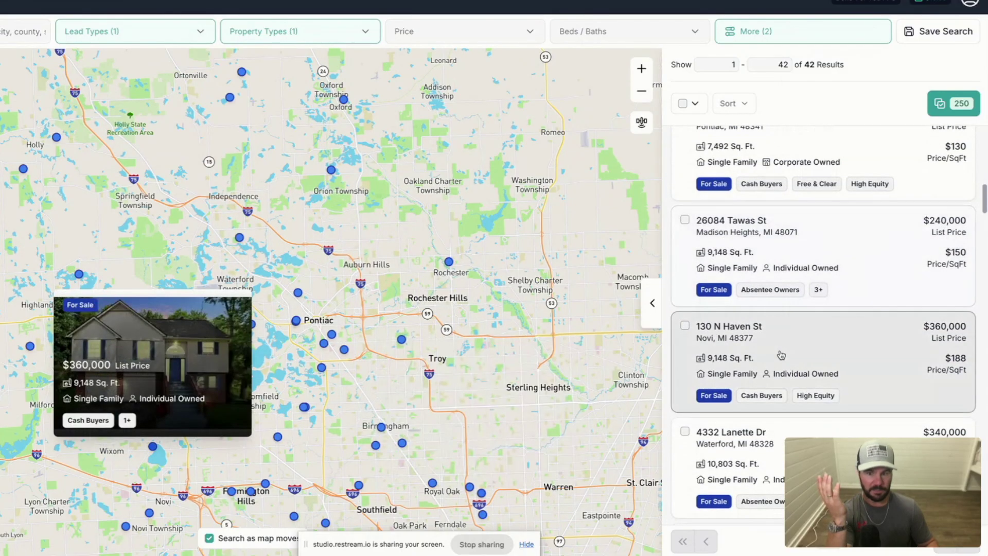
scroll(782, 349, down, 2)
scroll(782, 349, down, 2)
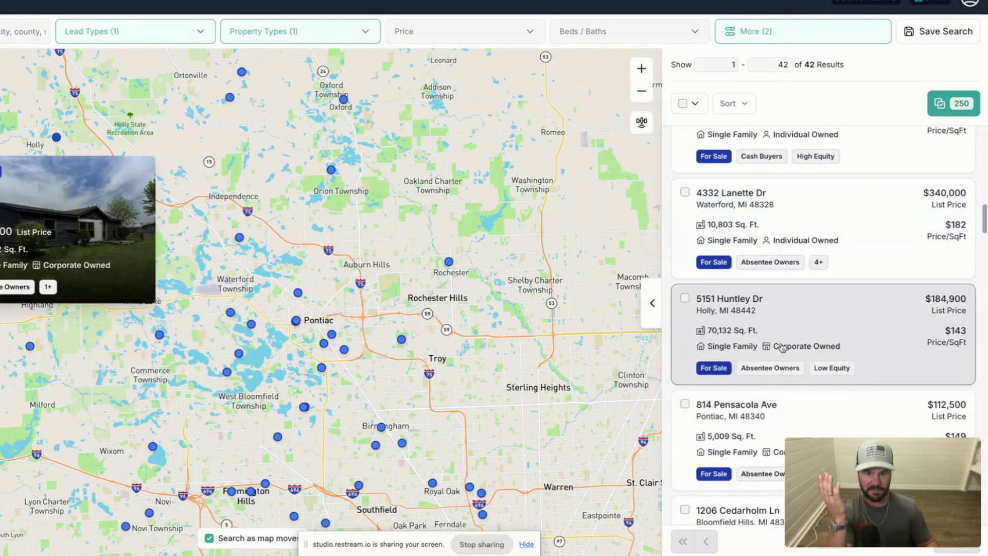
scroll(794, 320, down, 5)
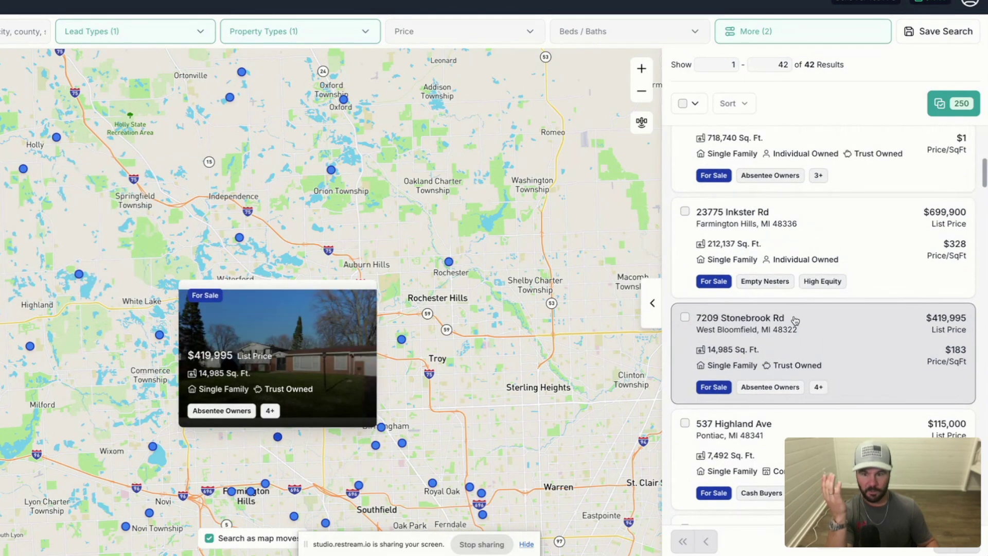
scroll(787, 329, down, 5)
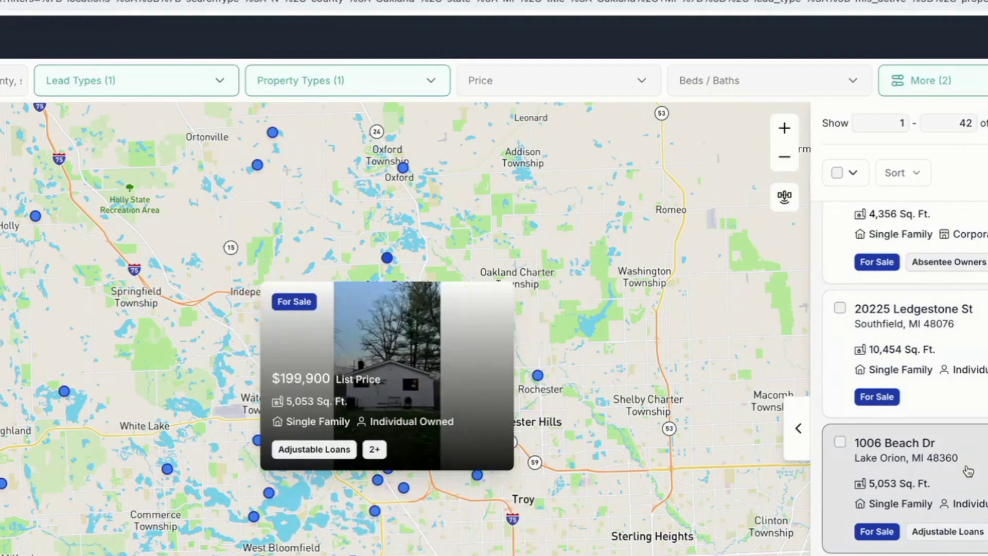
click(968, 470)
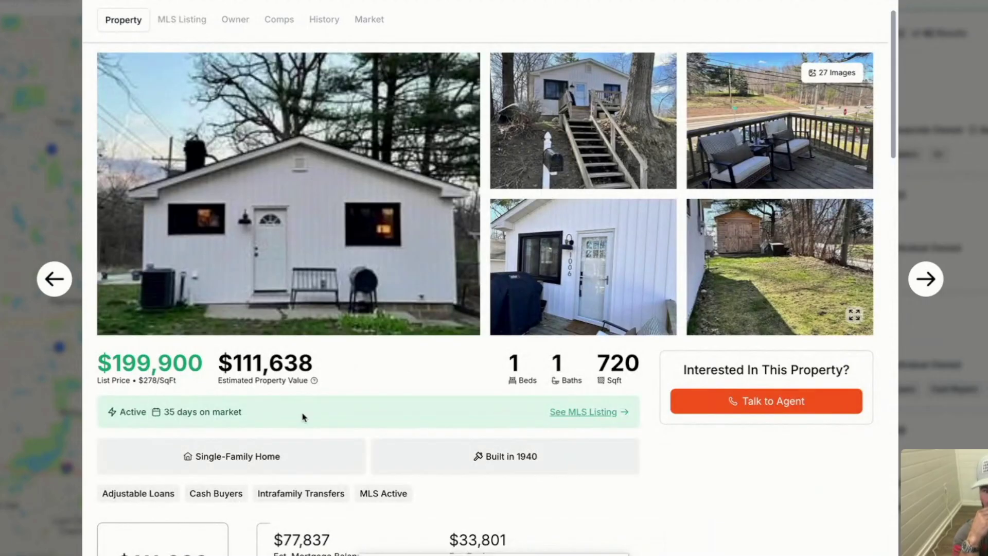
scroll(302, 488, down, 2)
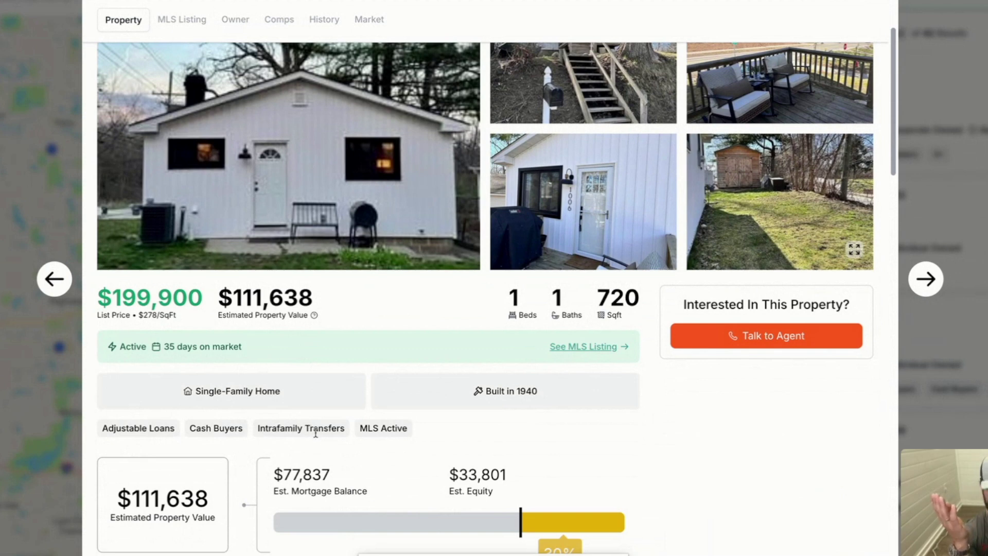
scroll(488, 469, down, 2)
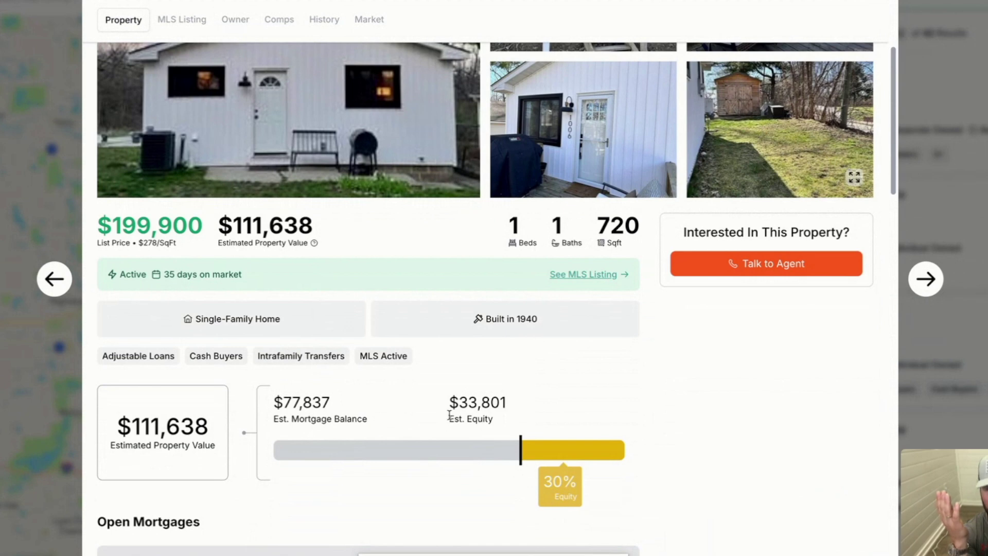
scroll(449, 420, down, 3)
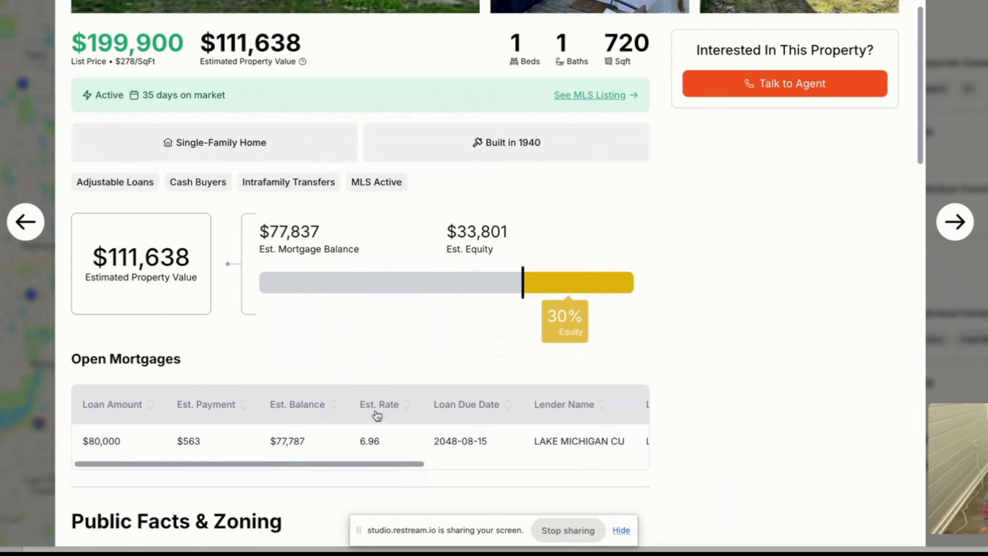
scroll(442, 429, right, 4)
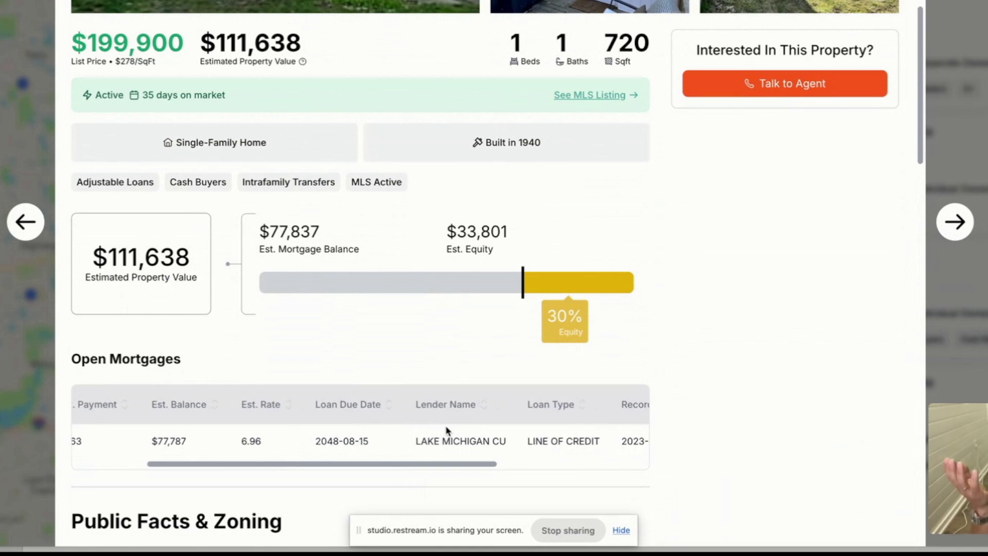
scroll(447, 431, right, 1)
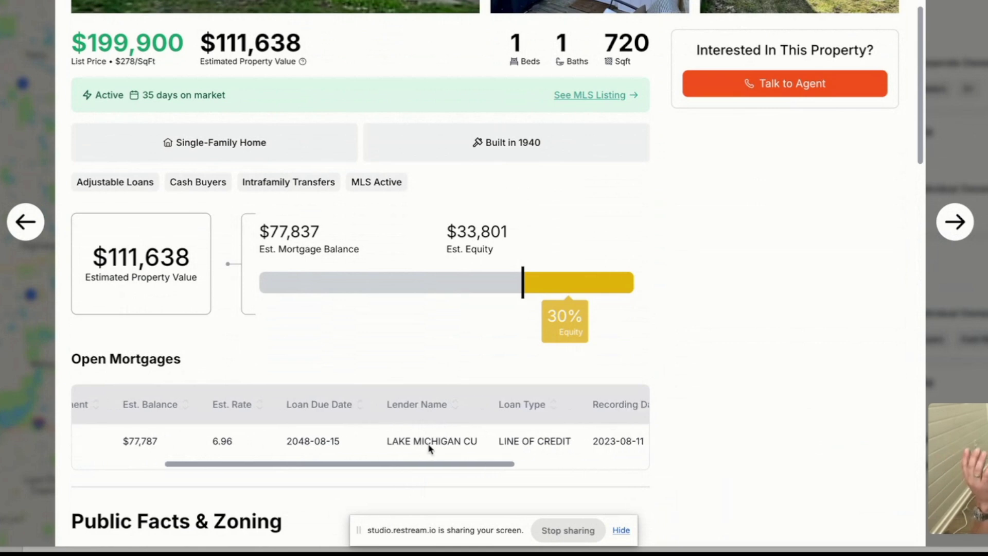
scroll(467, 445, right, 4)
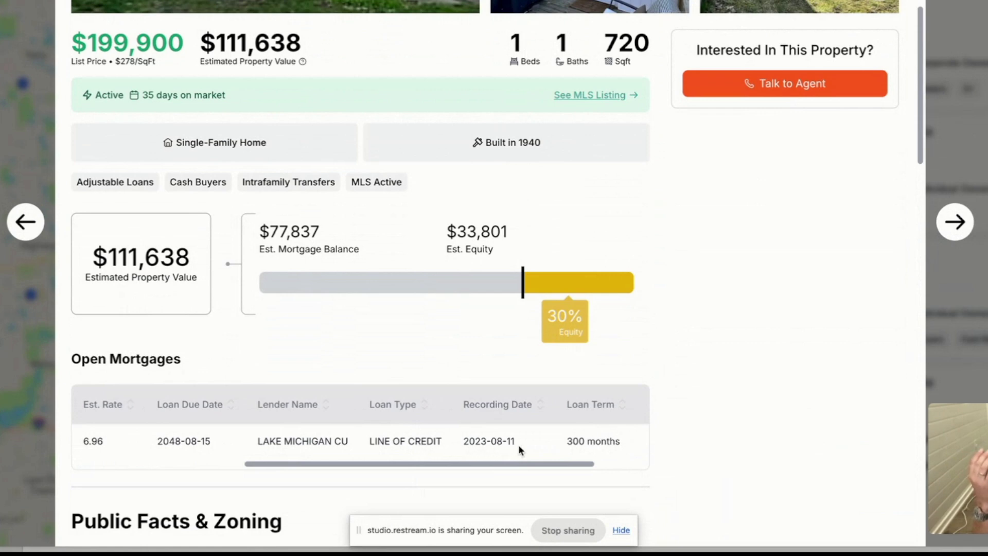
scroll(572, 446, left, 9)
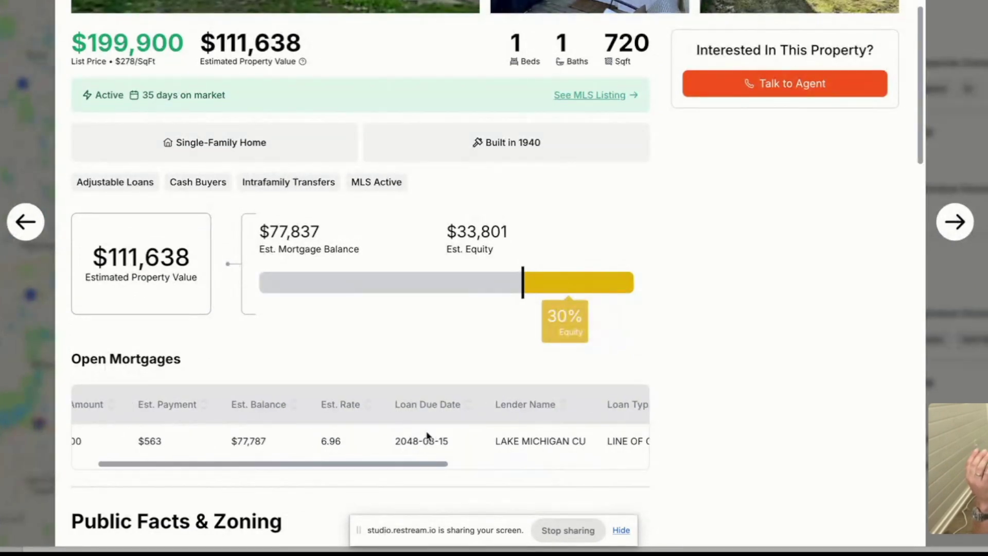
scroll(397, 427, right, 1)
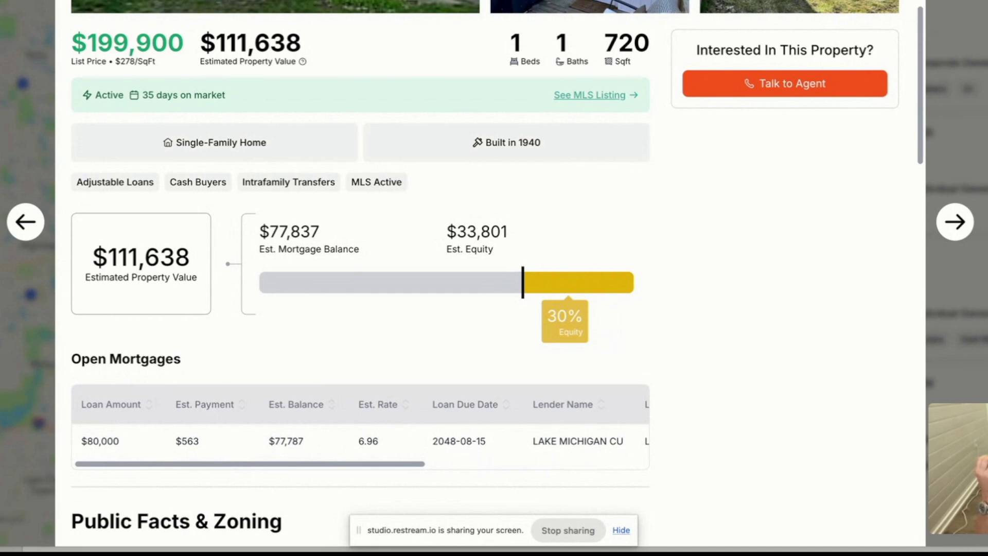
scroll(125, 190, down, 15)
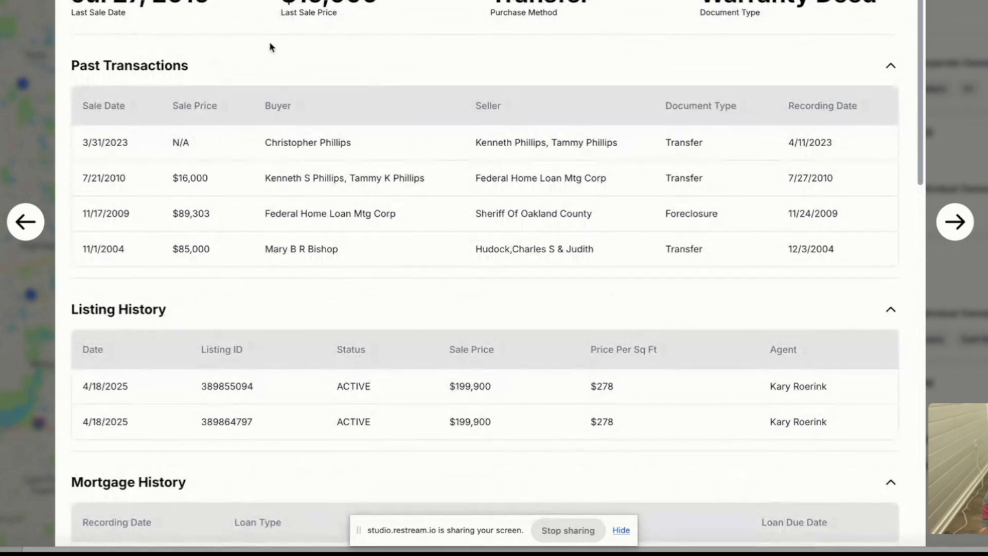
scroll(486, 257, up, 10)
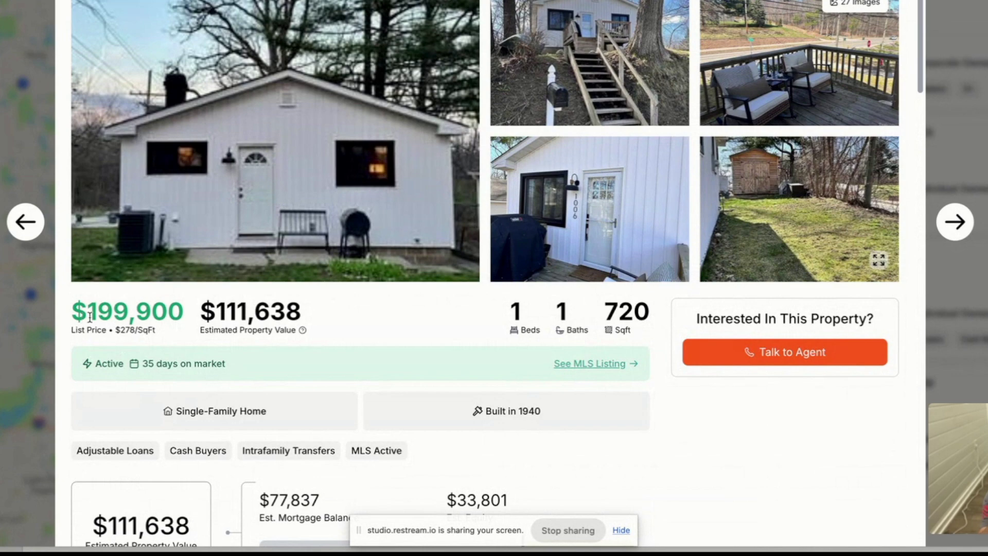
scroll(168, 346, down, 7)
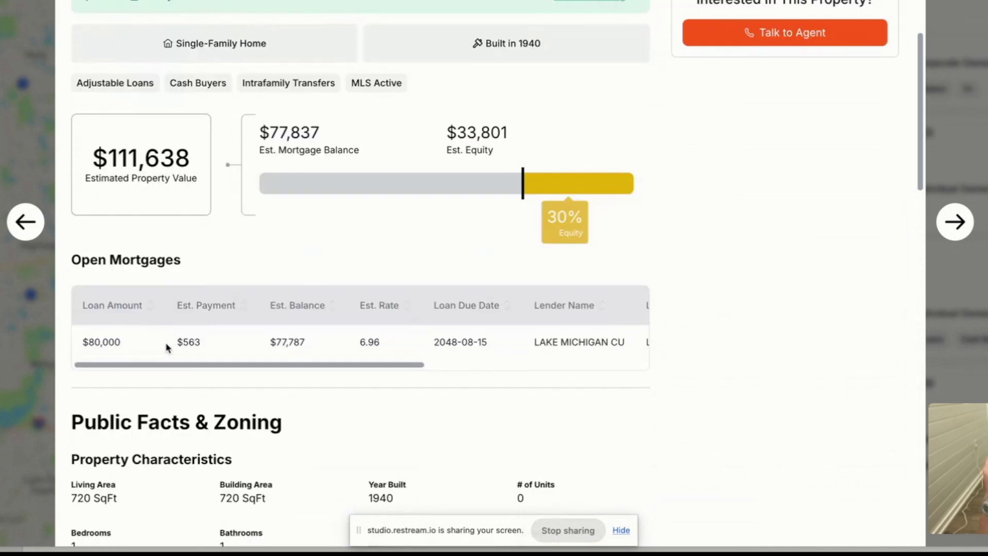
scroll(365, 246, up, 10)
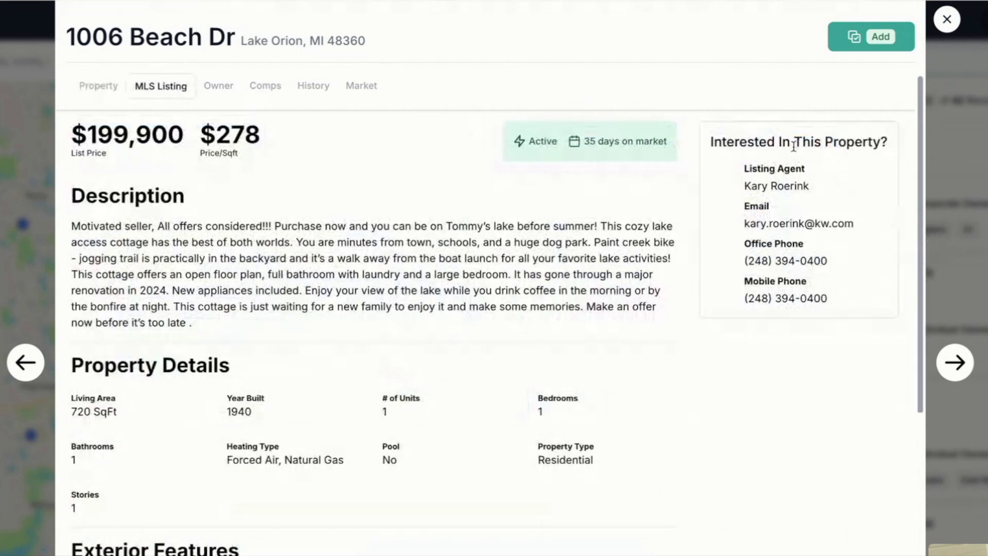
Step: Highlight the listing agent's contact details, key description sentences, and the list price per sq ft
drag(710, 143, 873, 333)
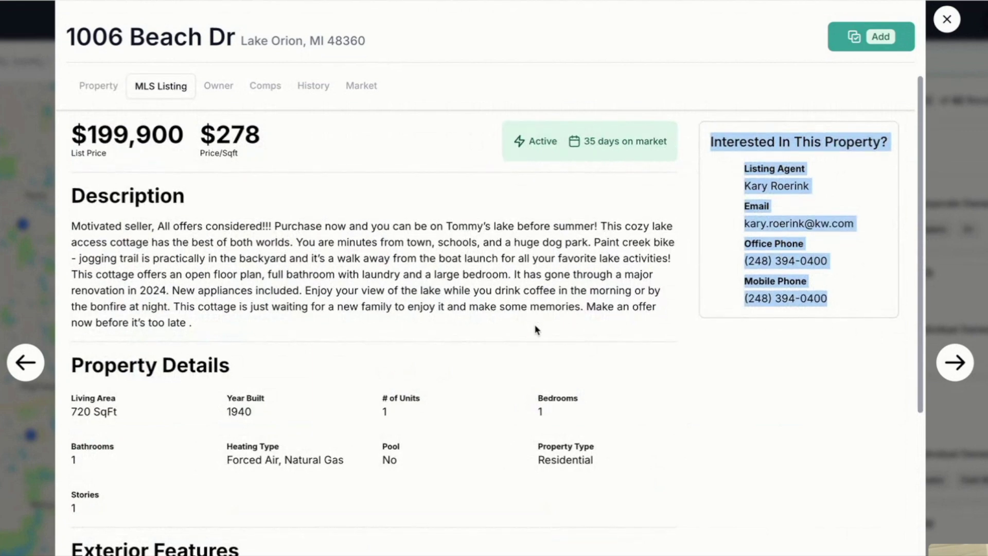
drag(72, 226, 521, 226)
drag(586, 307, 655, 319)
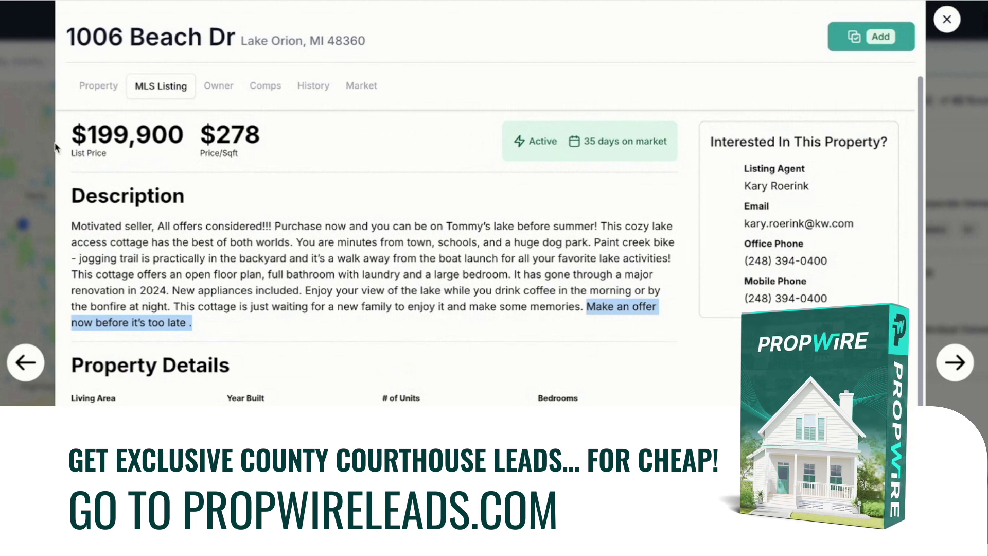
click(76, 134)
drag(76, 133, 261, 136)
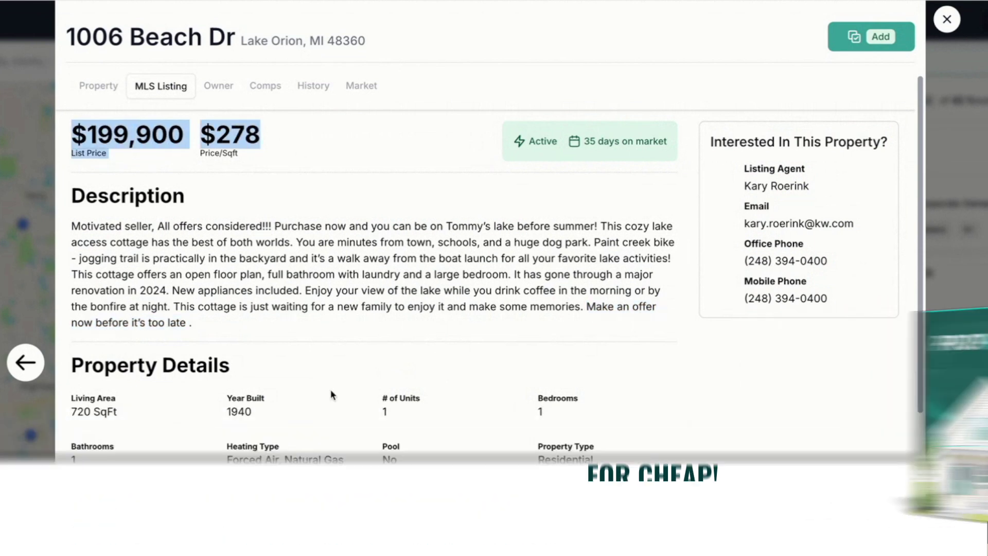
scroll(399, 435, down, 5)
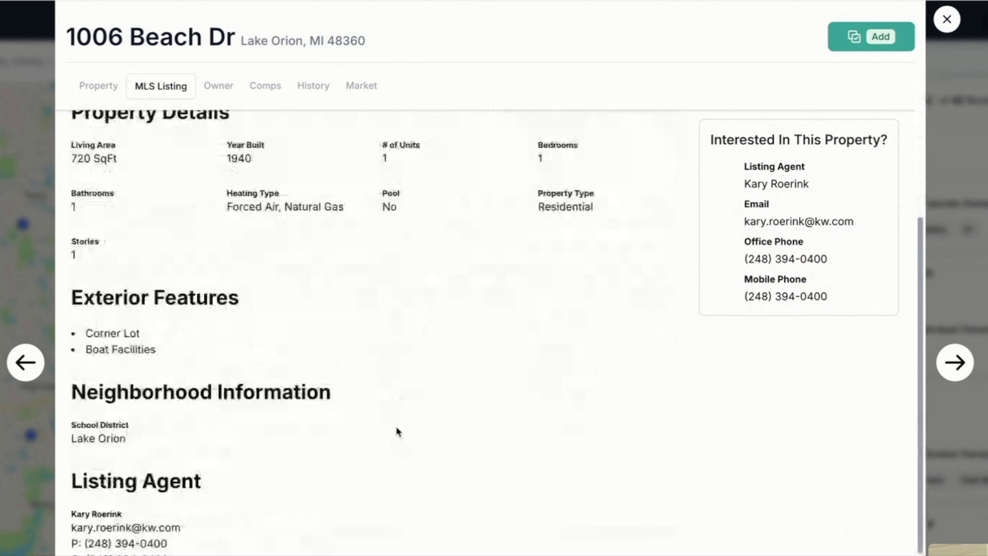
scroll(397, 430, down, 1)
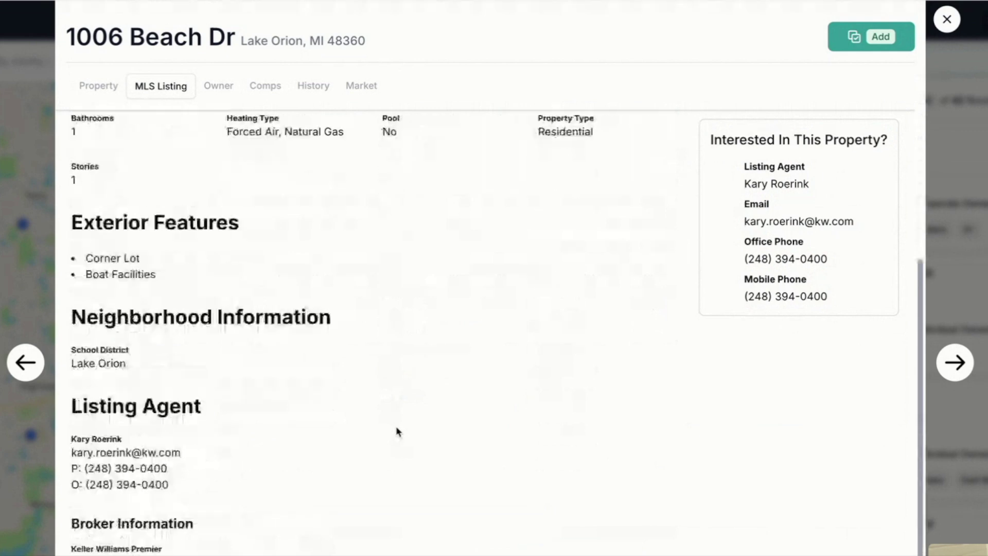
scroll(397, 431, up, 3)
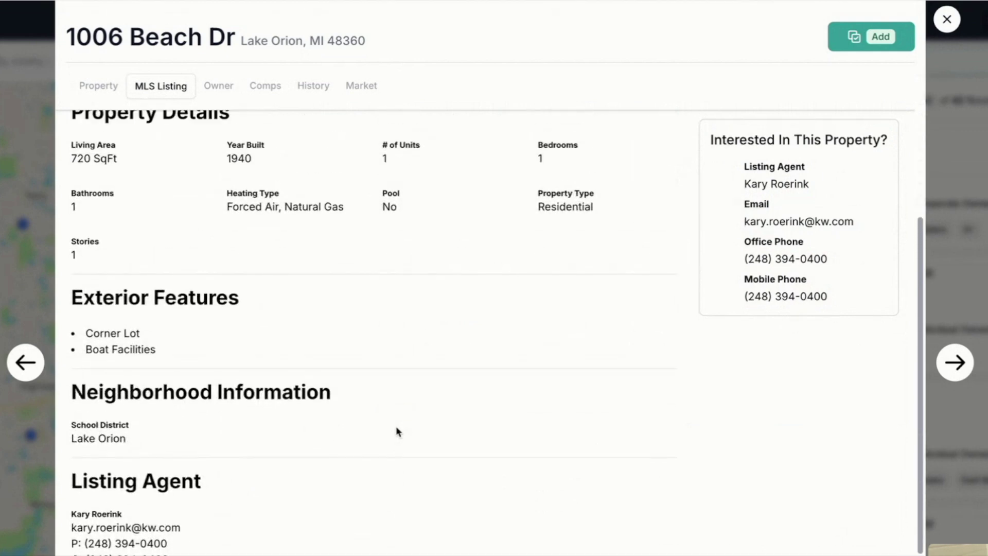
scroll(397, 431, up, 3)
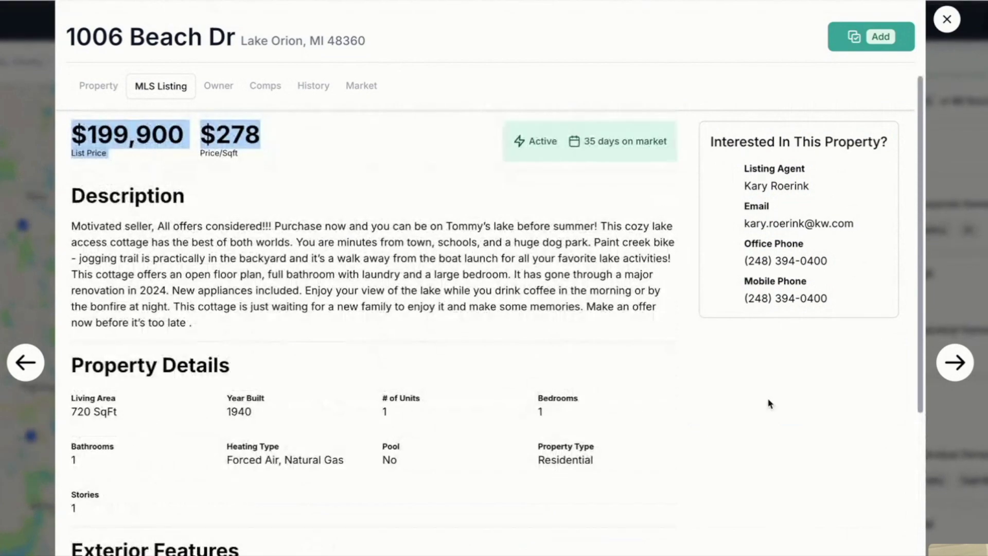
key(Escape)
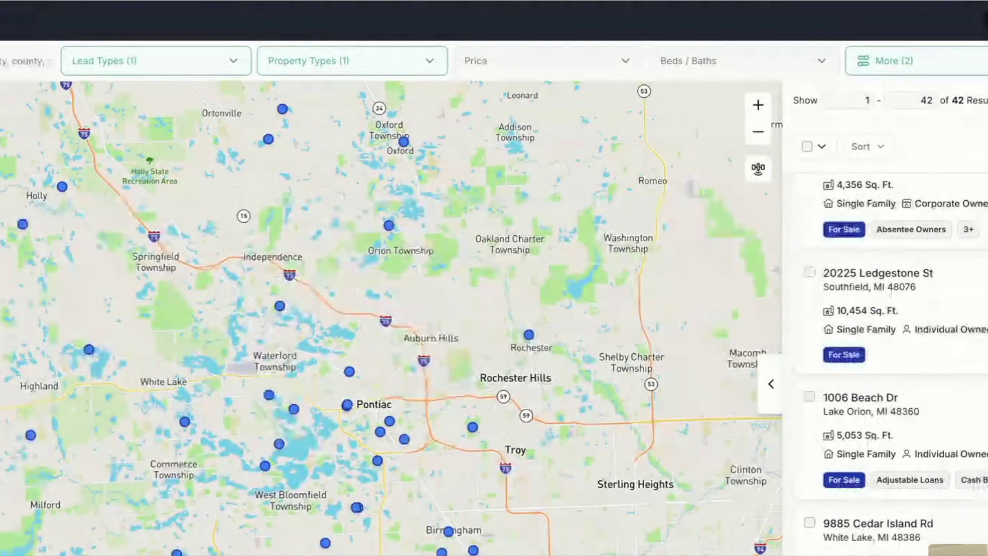
scroll(869, 303, up, 1)
click(834, 236)
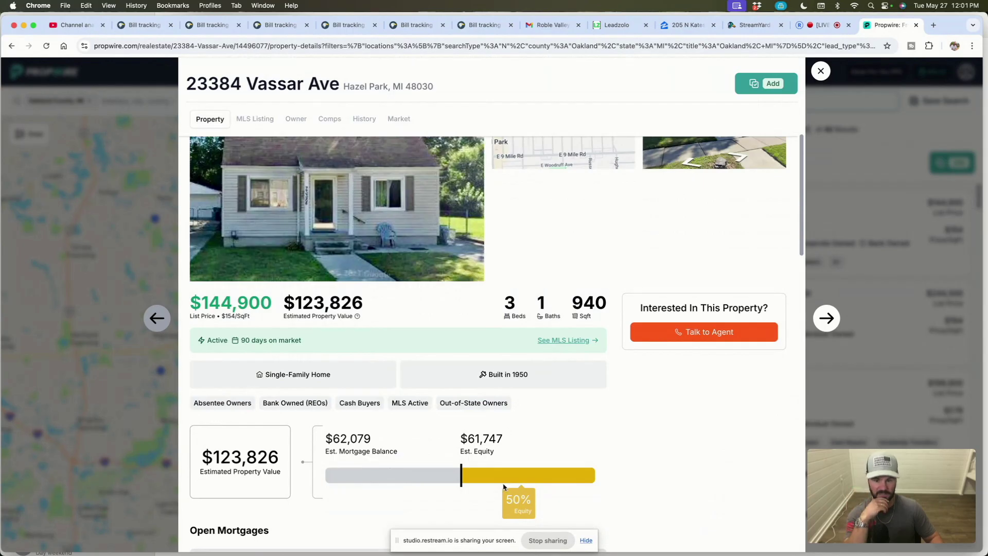
scroll(549, 401, down, 3)
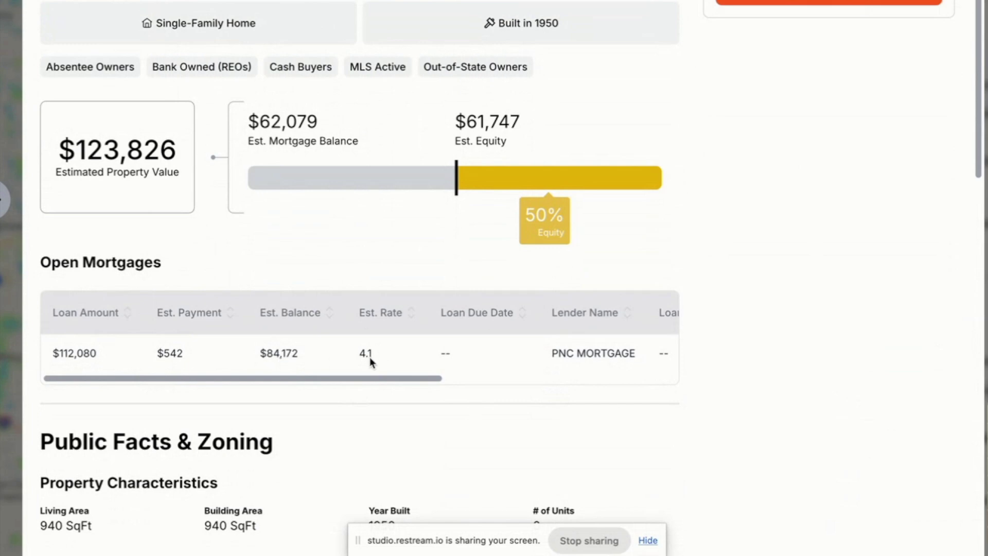
scroll(582, 363, right, 4)
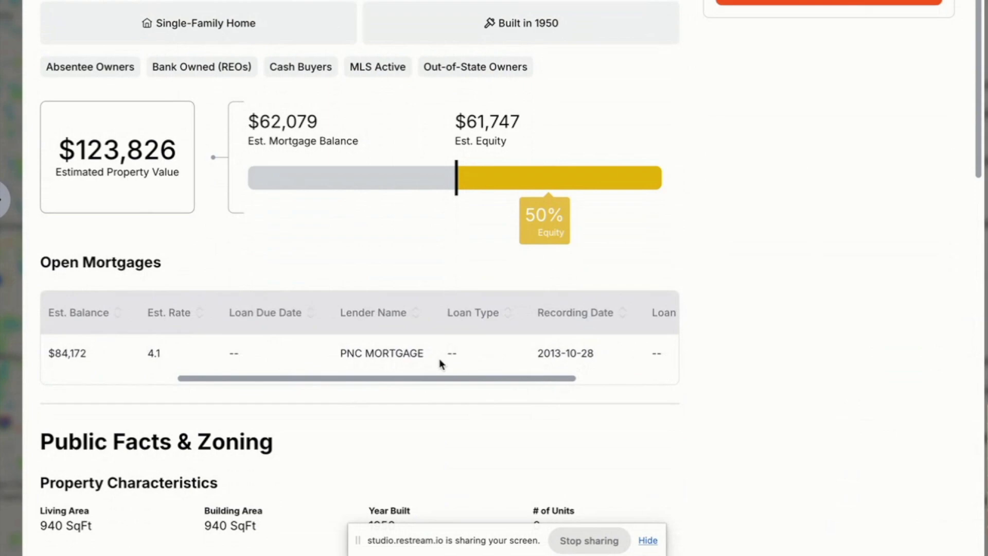
scroll(591, 357, right, 3)
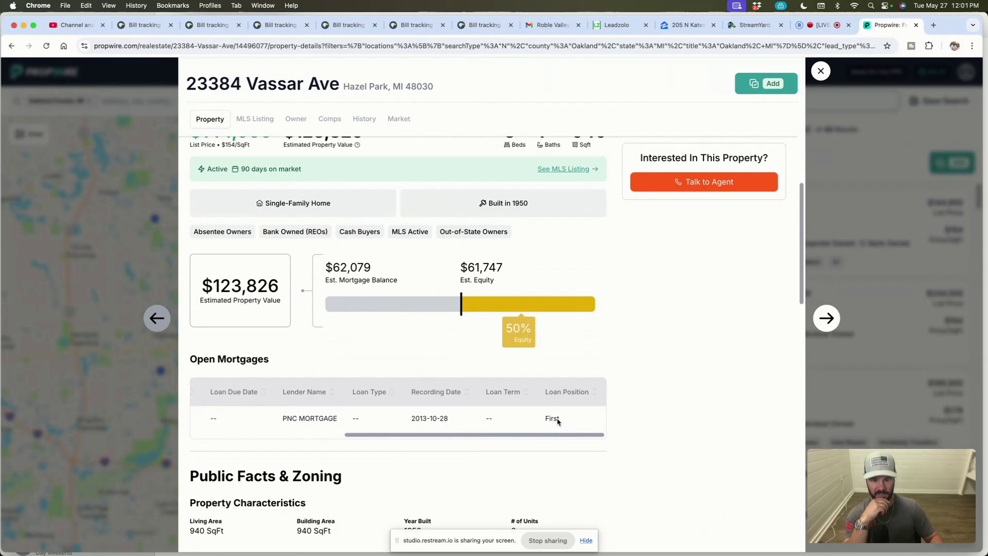
scroll(555, 419, left, 6)
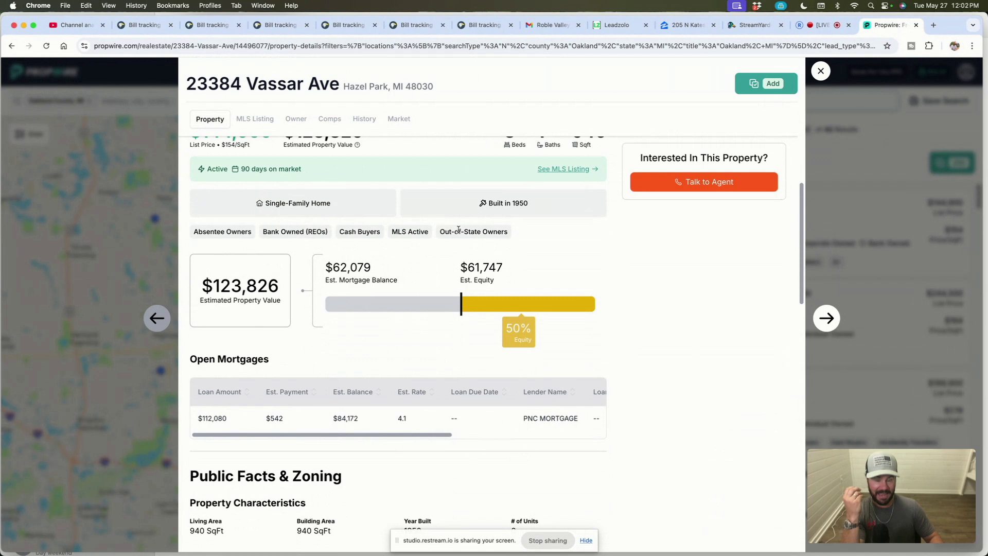
scroll(521, 307, up, 5)
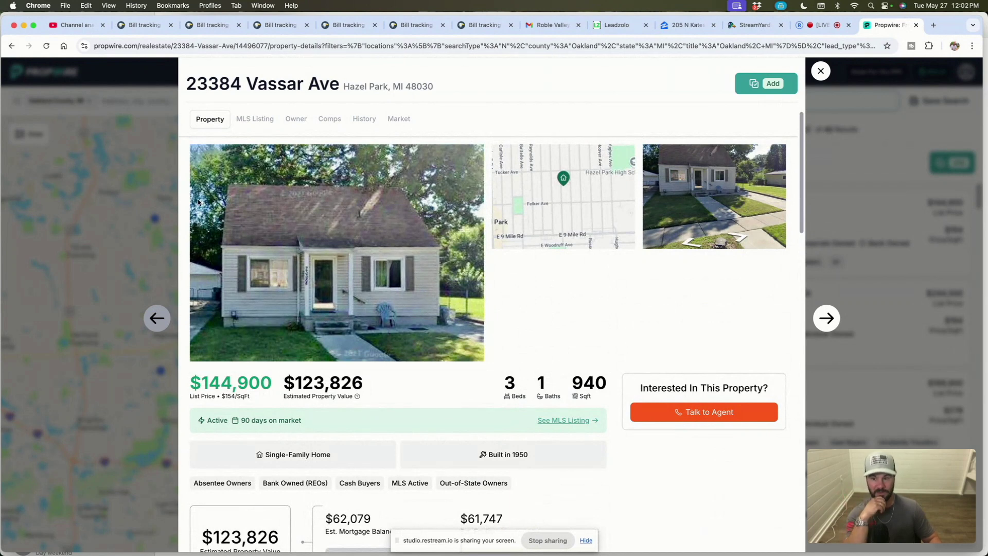
Step: Highlight the TLC remark and 90 days on market in the MLS listing, then view the trust owner
click(256, 119)
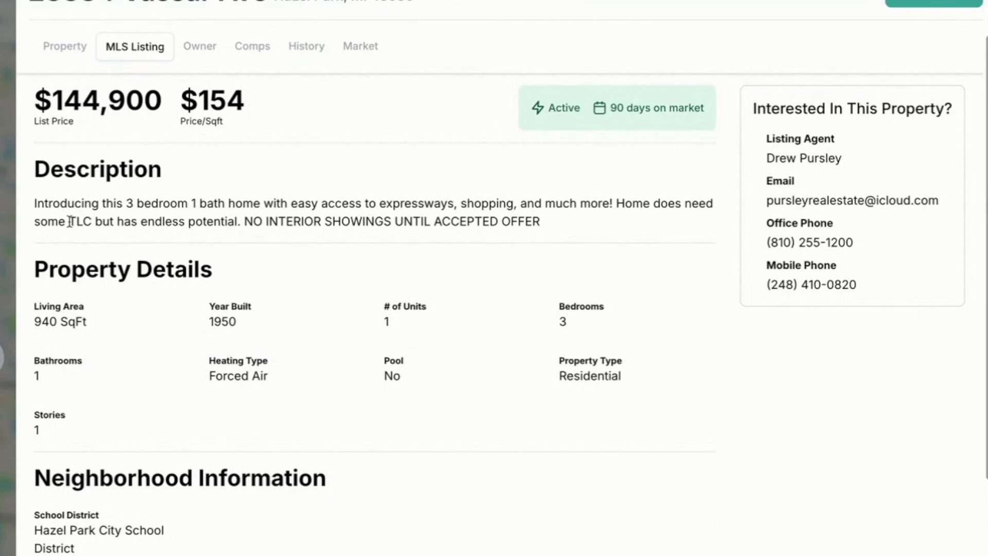
drag(211, 231, 337, 231)
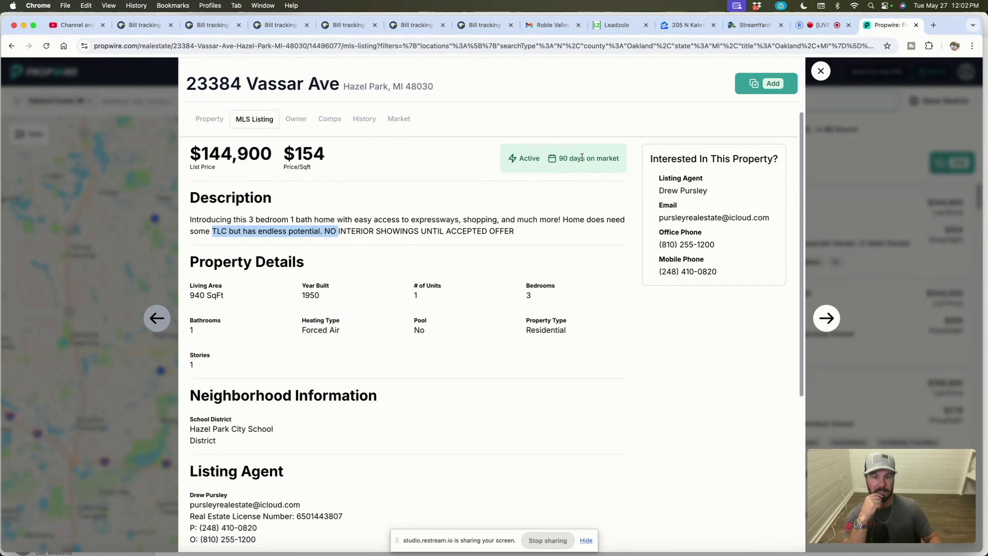
drag(559, 159, 609, 160)
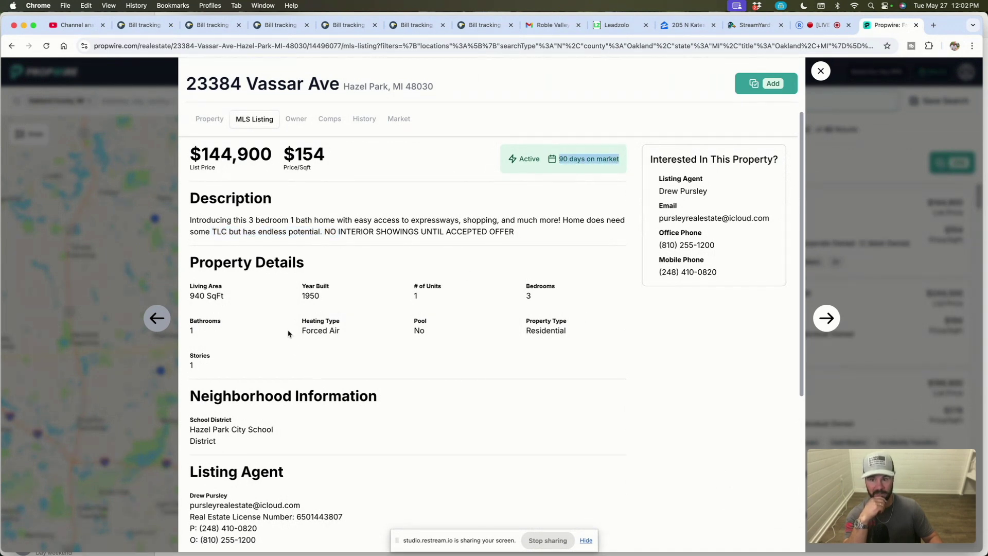
click(297, 121)
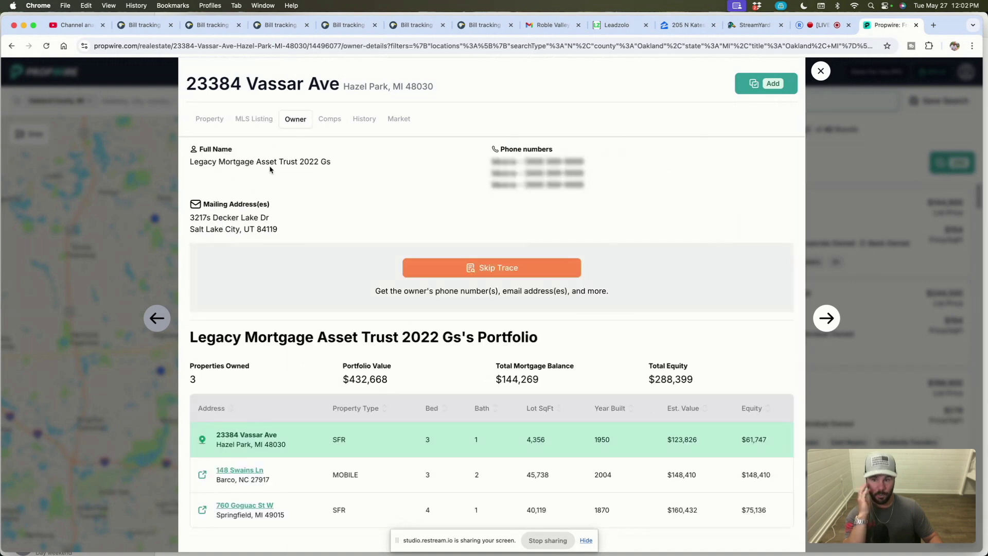
Step: Review the Property overview and the History tab, including the $122,600 2025 foreclosure sale
click(211, 120)
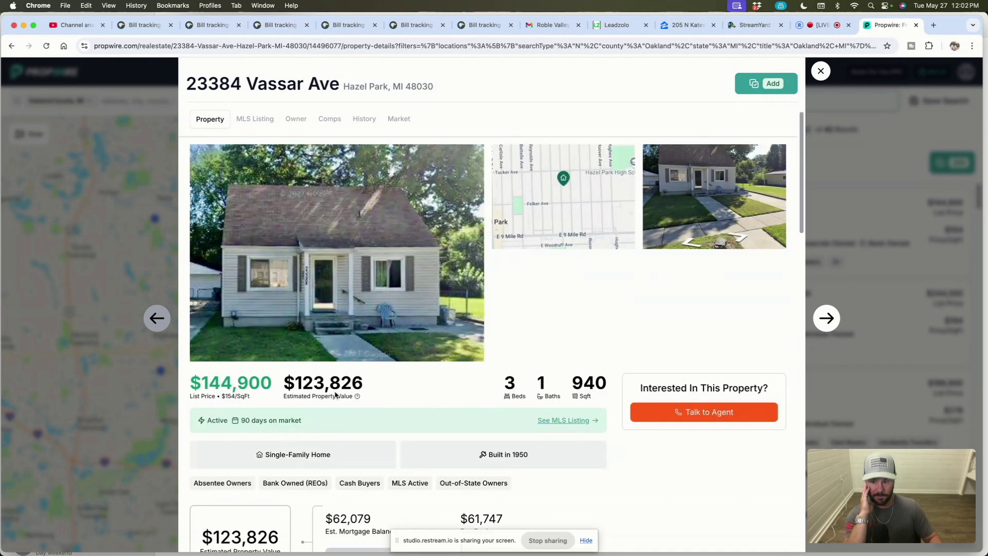
drag(316, 481, 263, 483)
scroll(277, 309, down, 1)
click(366, 119)
scroll(315, 251, up, 1)
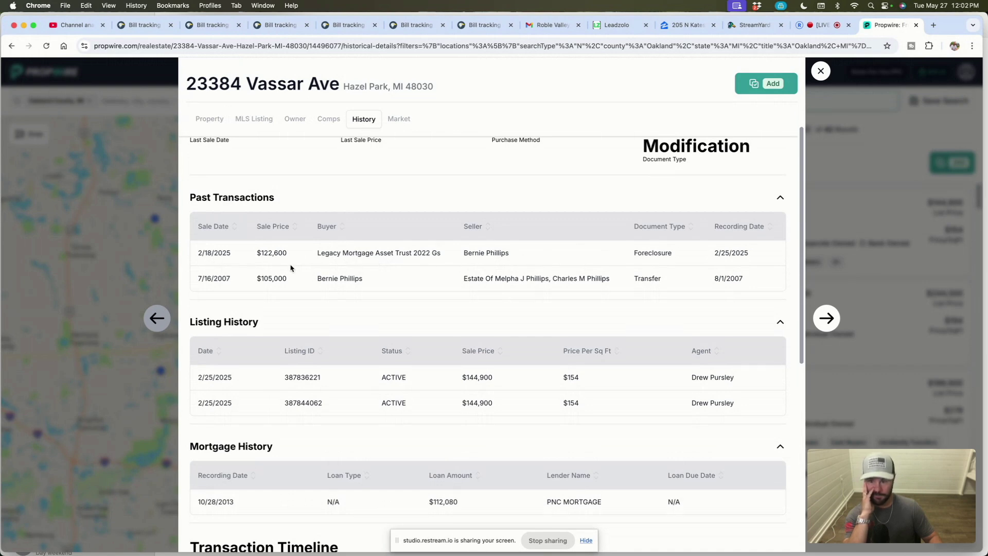
scroll(485, 327, down, 2)
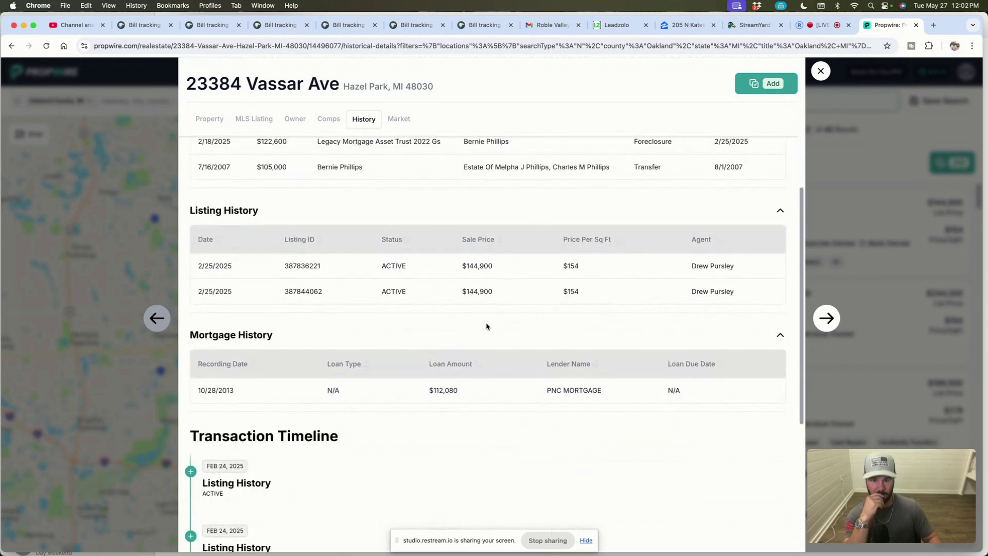
scroll(485, 324, up, 3)
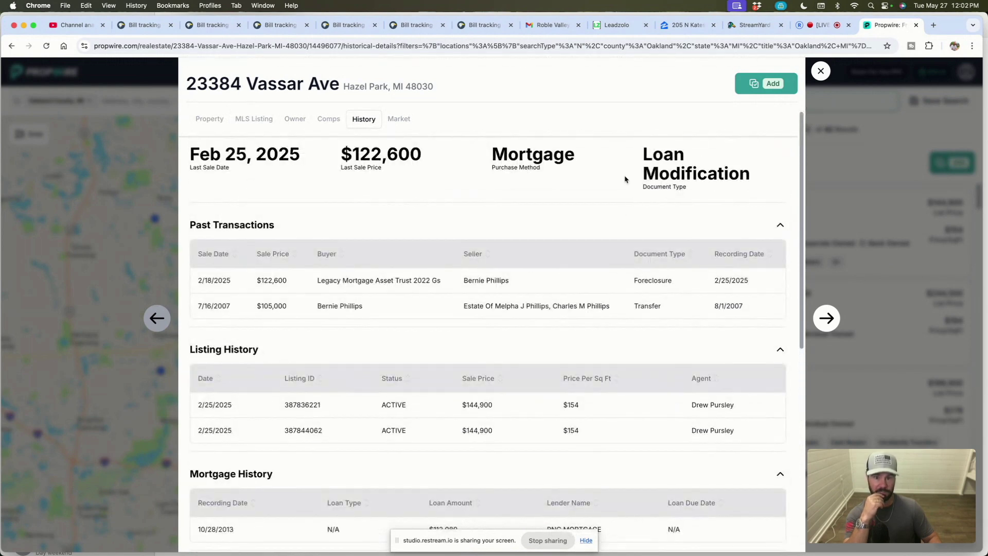
Step: Return to the MLS listing and highlight the listing agent's name
click(255, 120)
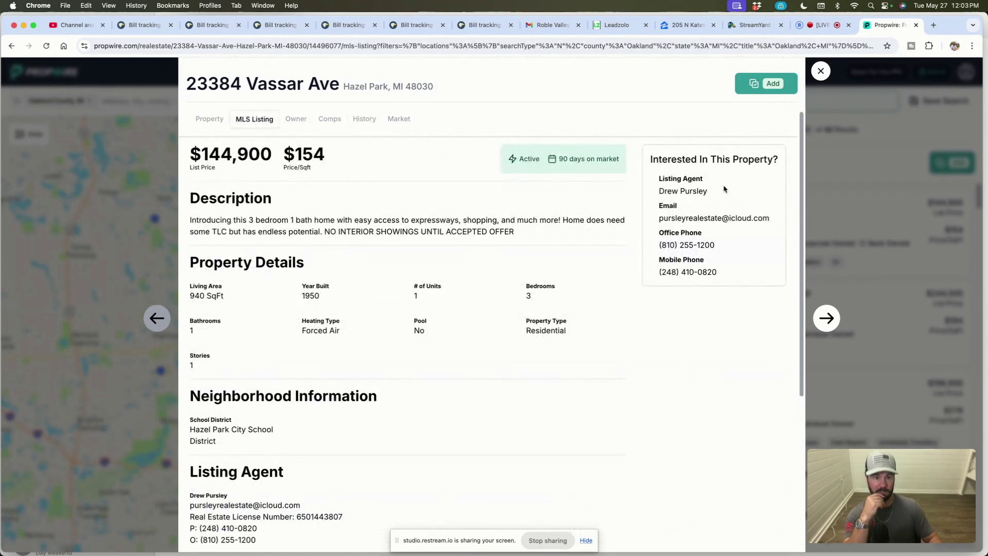
drag(661, 191, 719, 196)
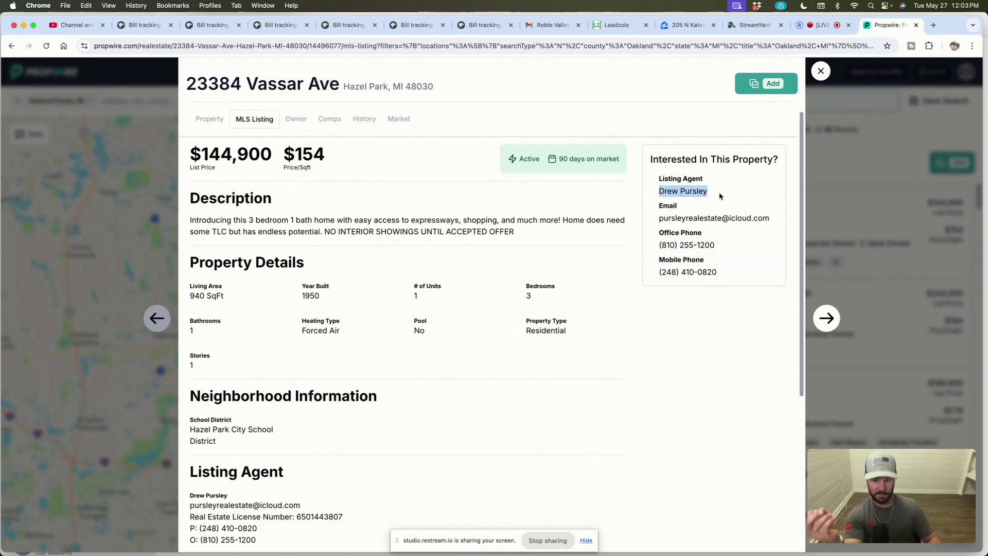
scroll(370, 361, down, 3)
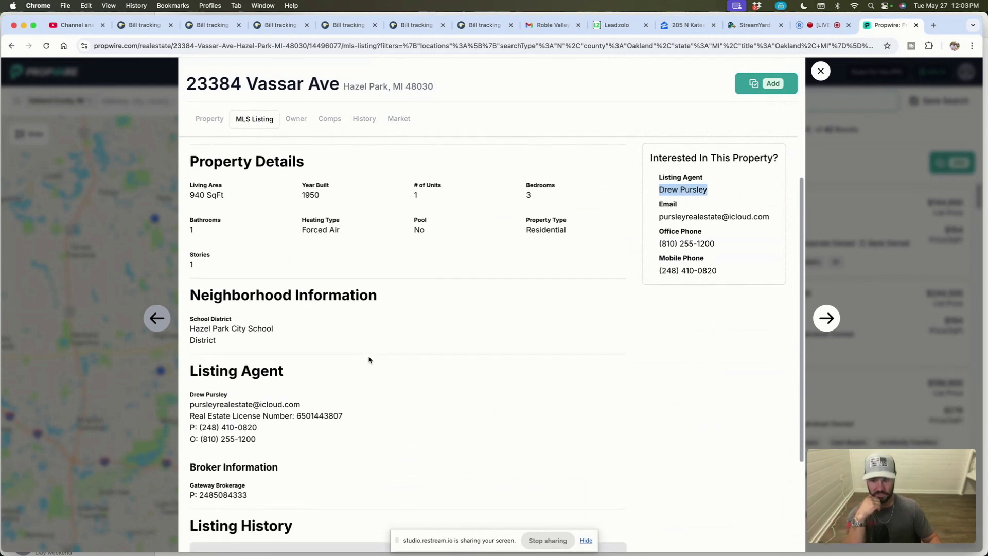
scroll(369, 360, down, 4)
scroll(369, 359, up, 6)
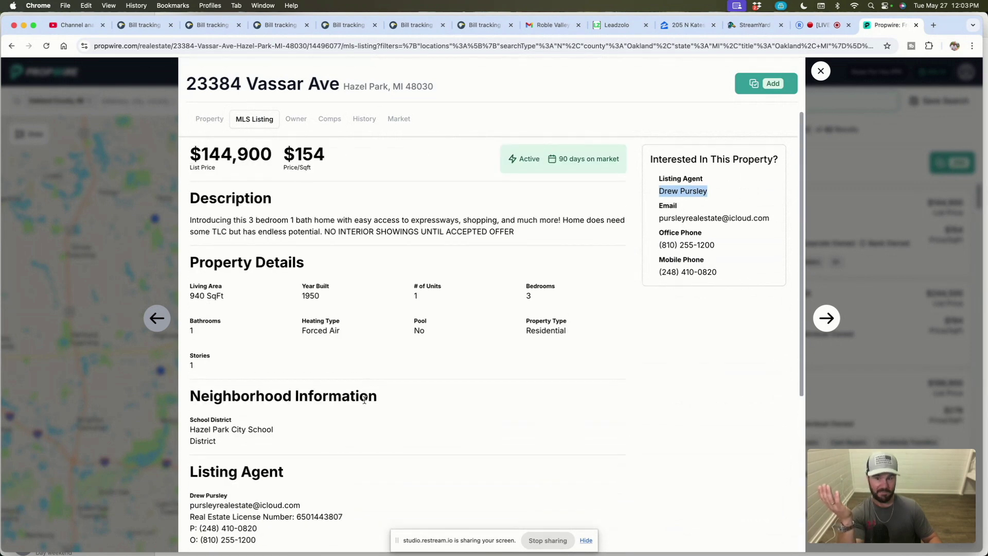
Step: Check ZIP 48030 market data ($165,500 median sale price), then go back to the property overview
click(399, 119)
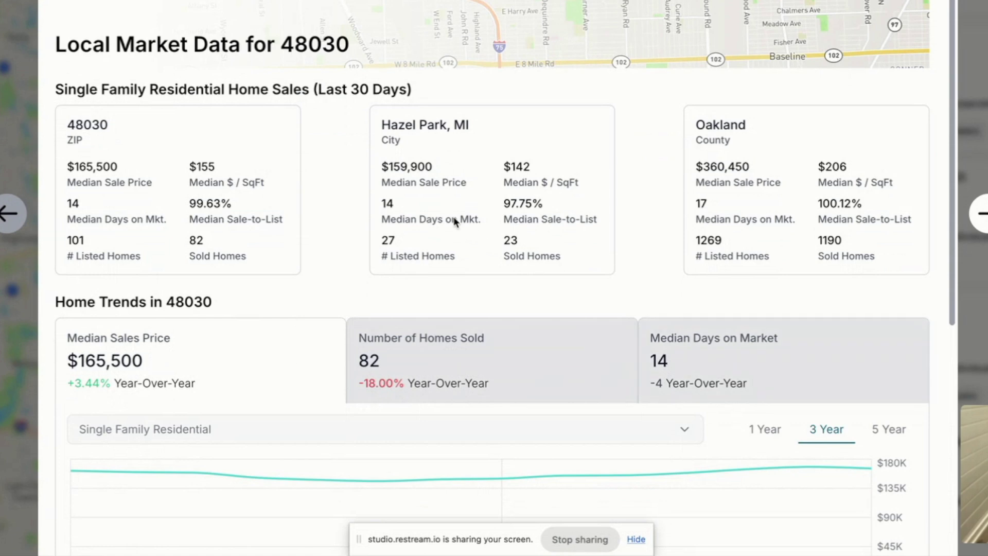
scroll(133, 369, up, 2)
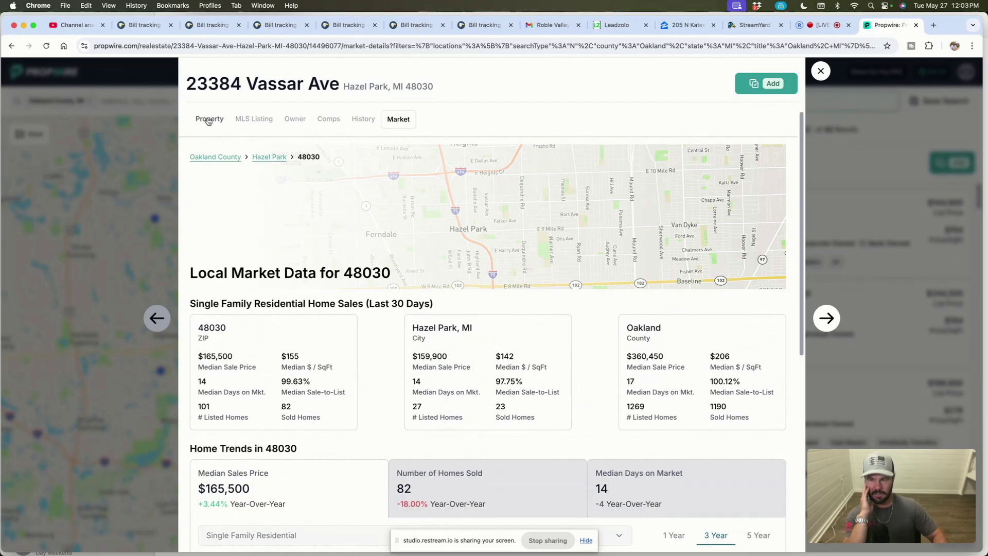
click(208, 120)
scroll(354, 304, down, 5)
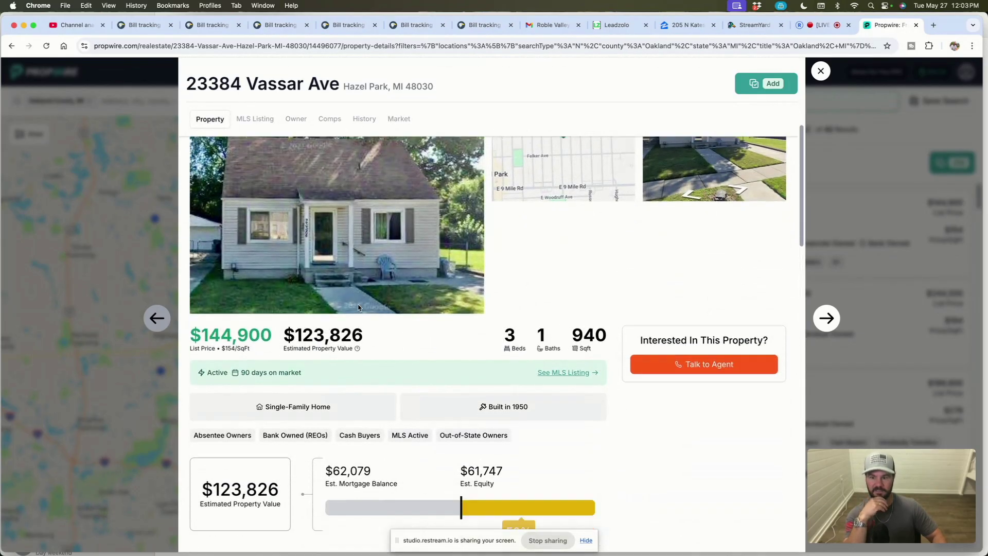
scroll(354, 303, up, 5)
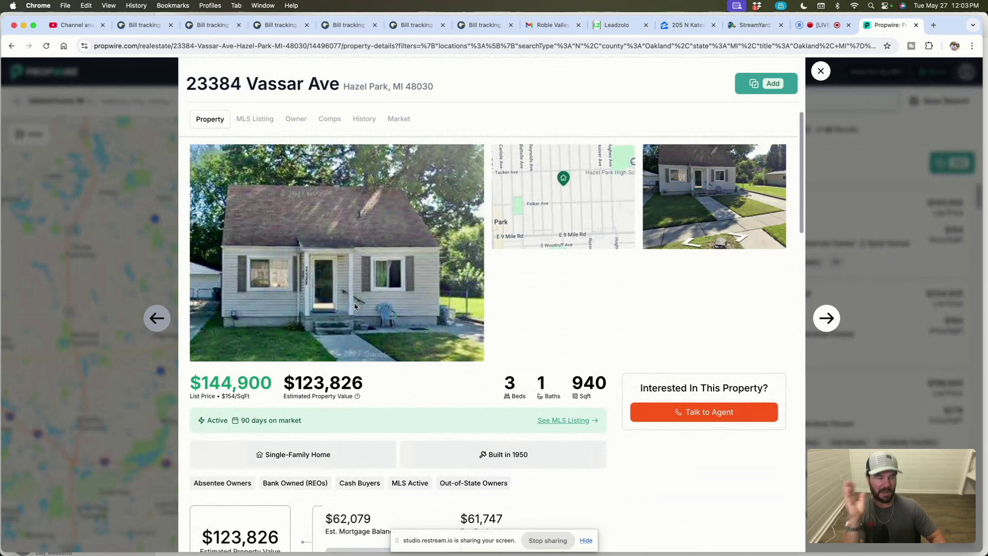
click(867, 192)
click(851, 442)
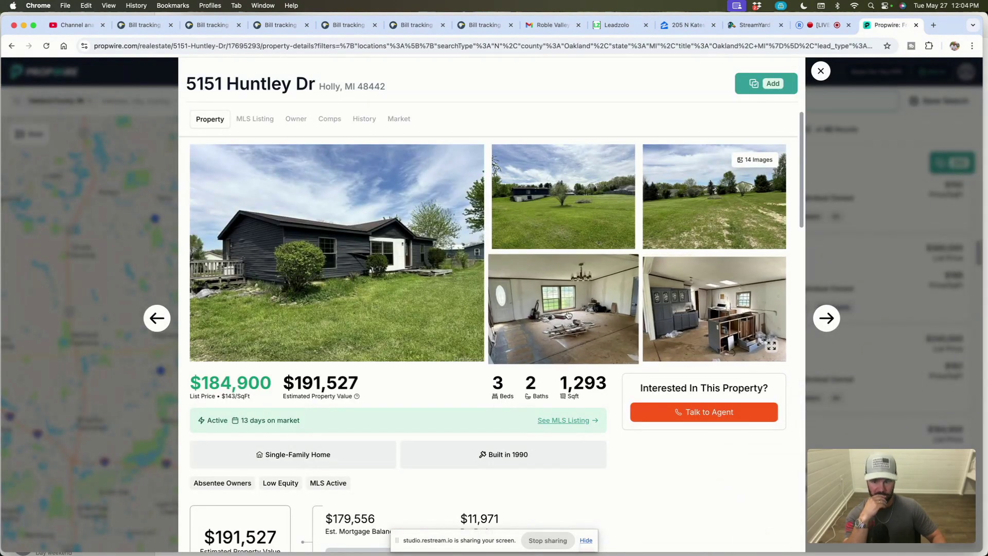
scroll(282, 383, down, 2)
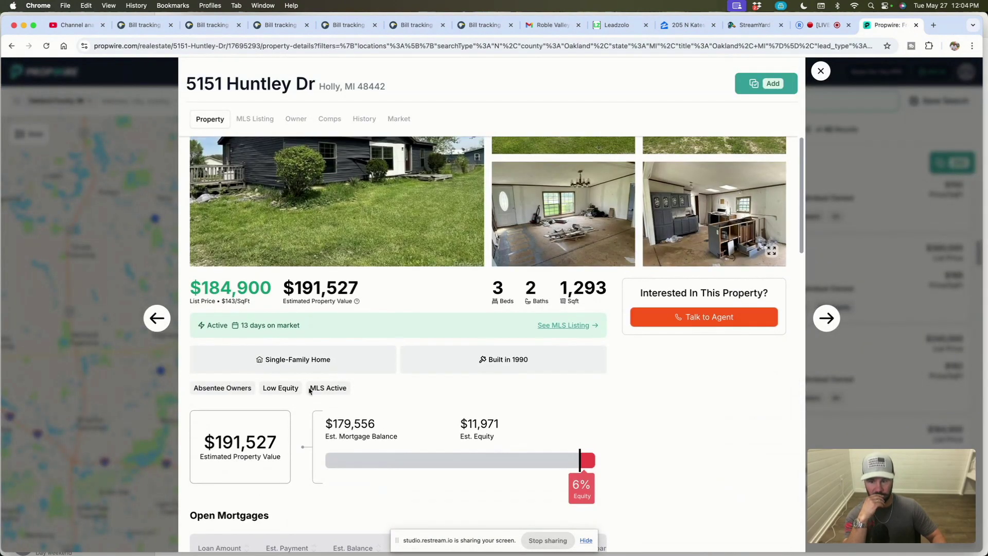
scroll(453, 352, down, 1)
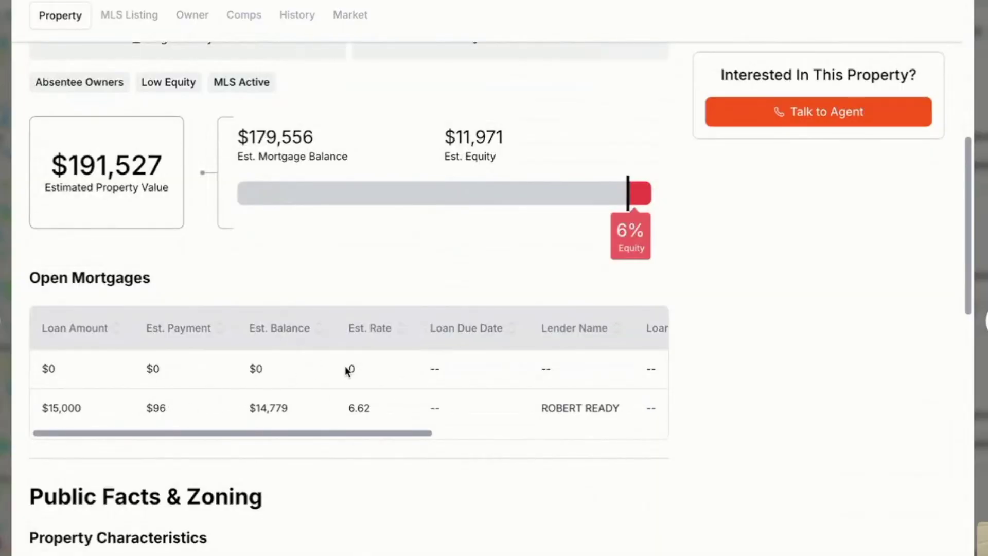
scroll(191, 406, right, 5)
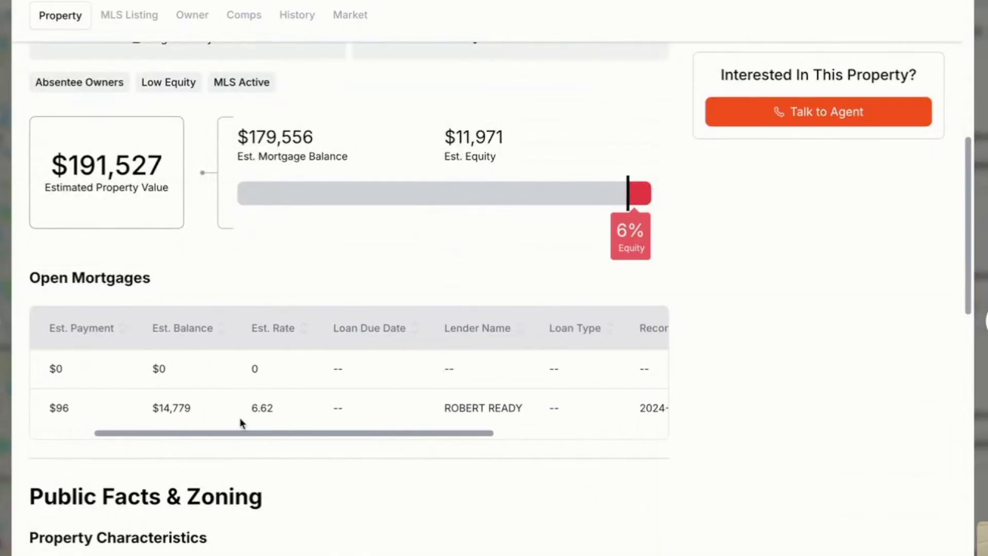
scroll(267, 416, right, 1)
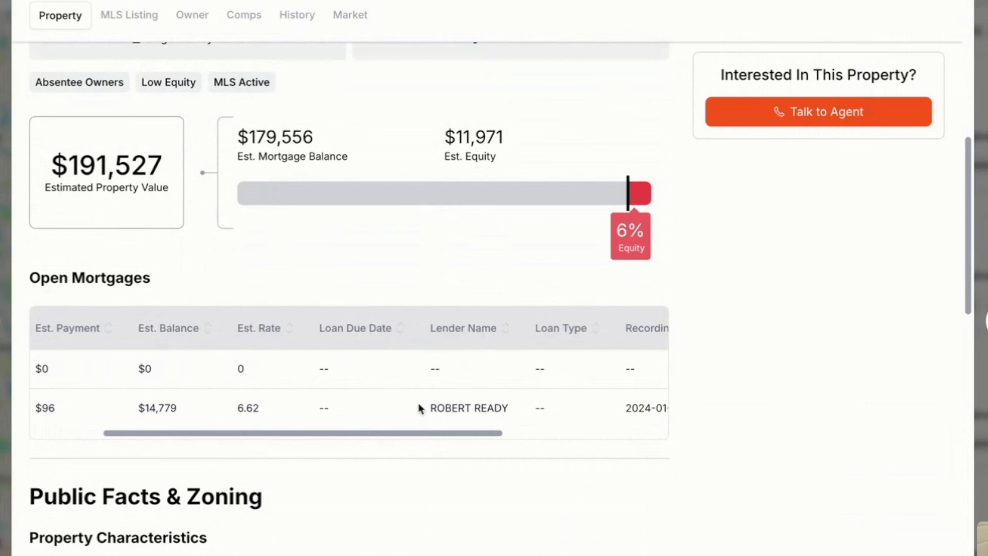
scroll(418, 408, left, 5)
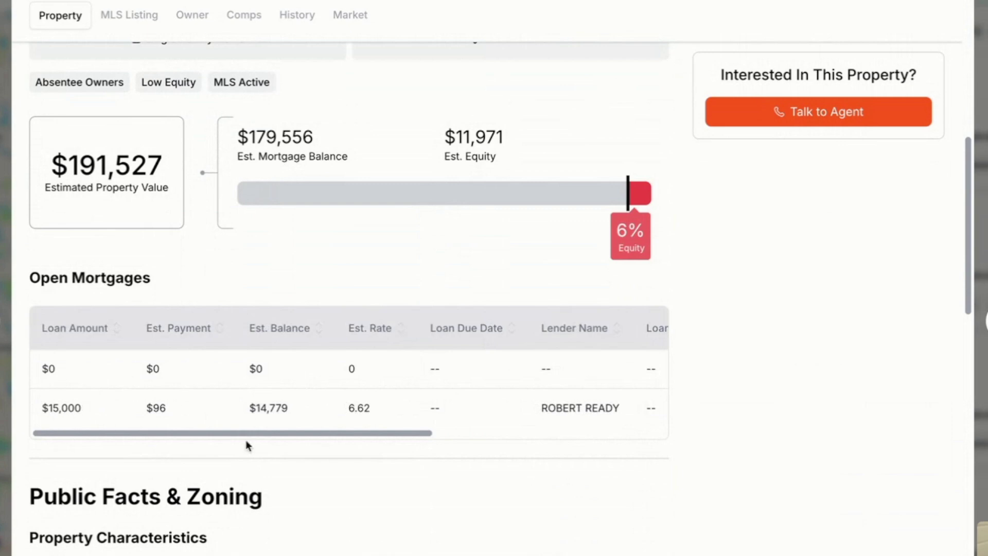
scroll(643, 360, up, 10)
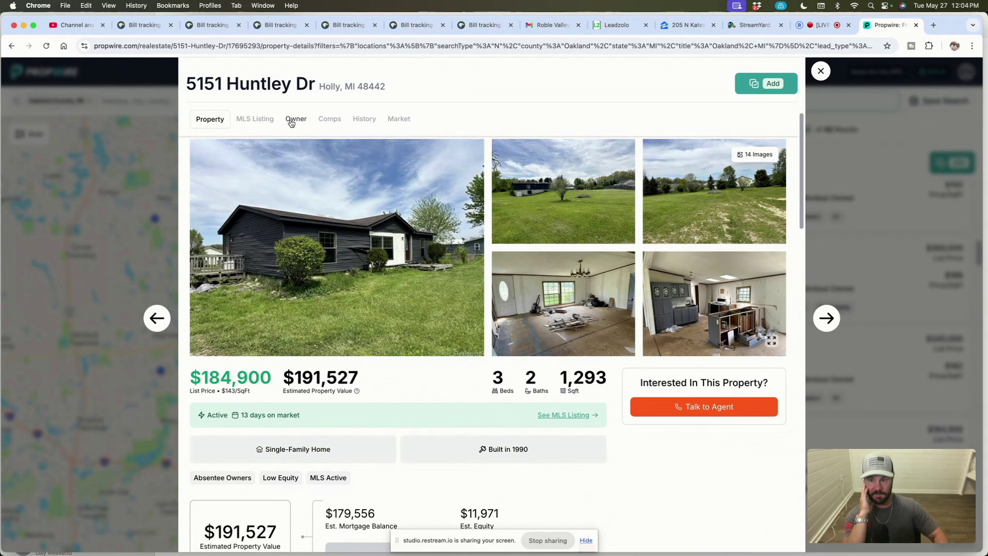
click(178, 75)
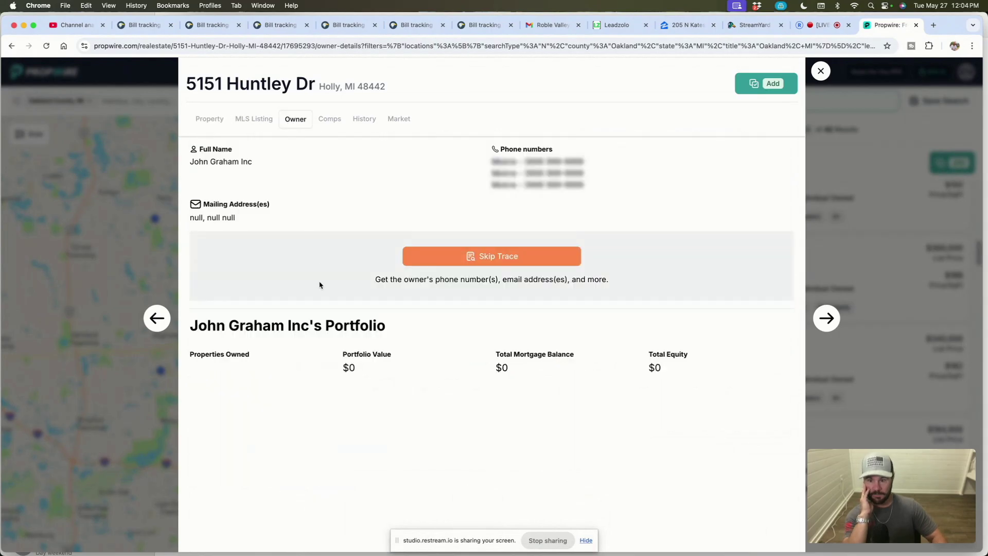
drag(191, 326, 328, 318)
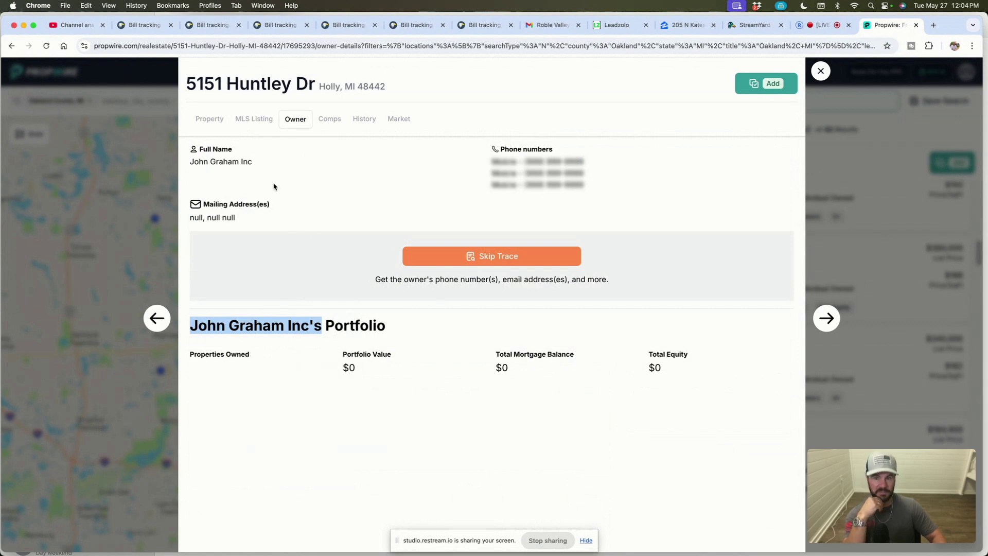
click(369, 121)
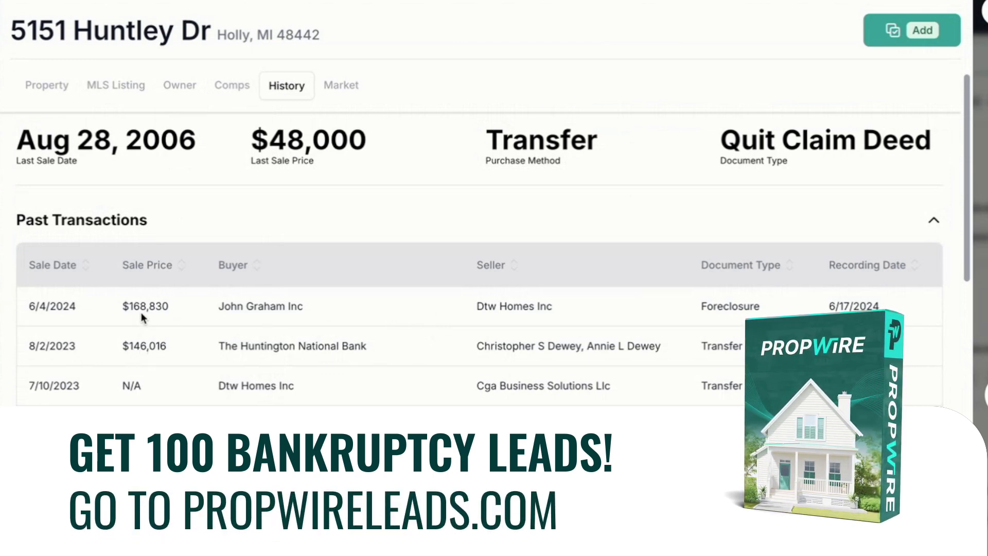
click(49, 87)
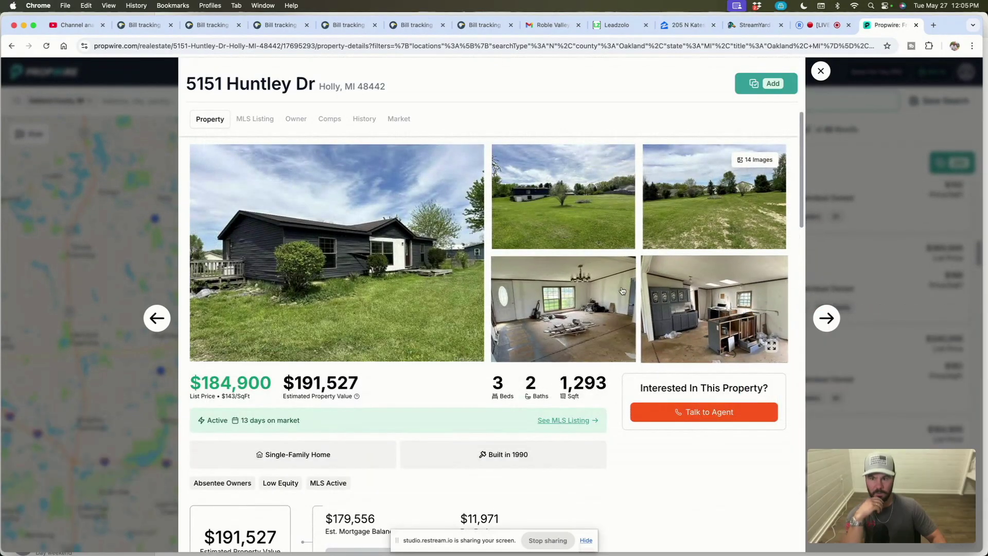
click(261, 121)
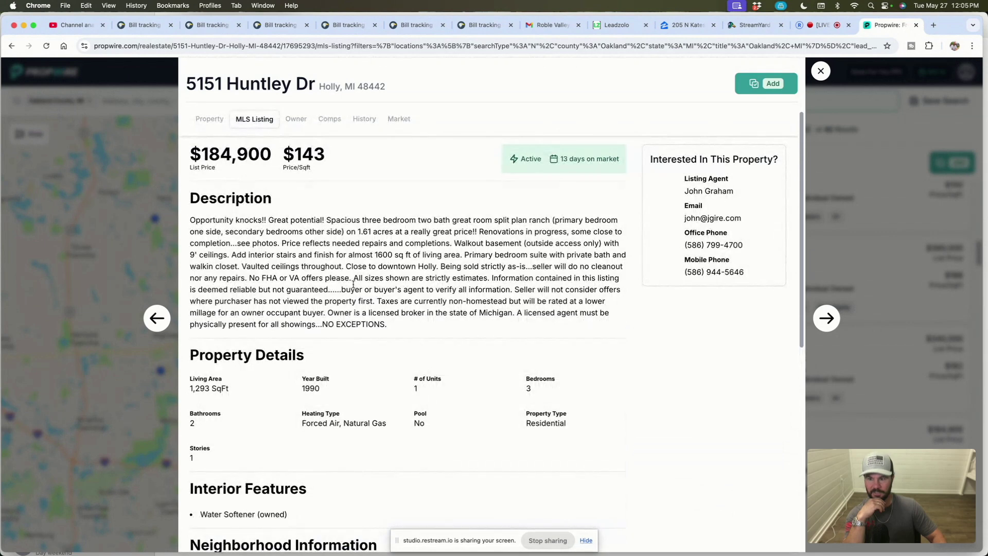
drag(329, 312, 515, 313)
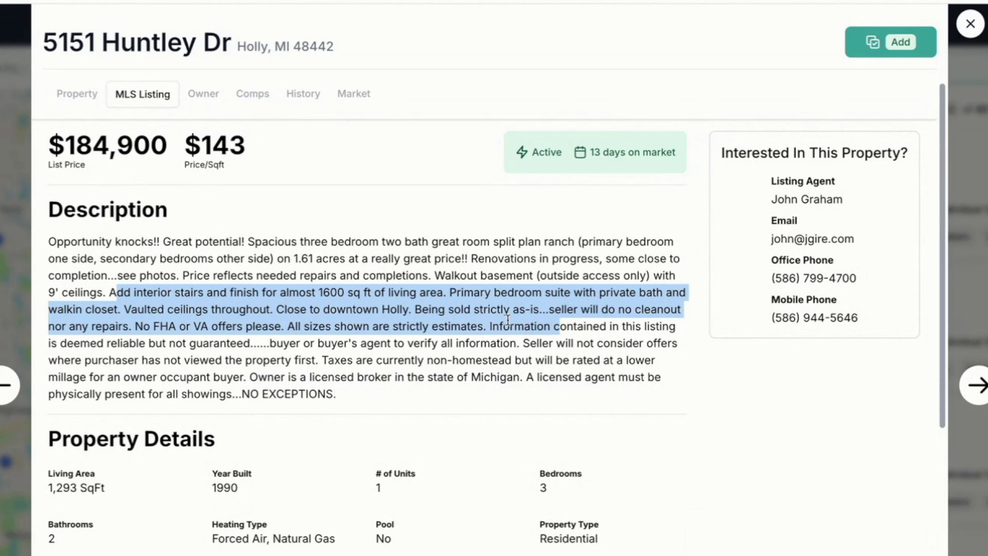
click(513, 276)
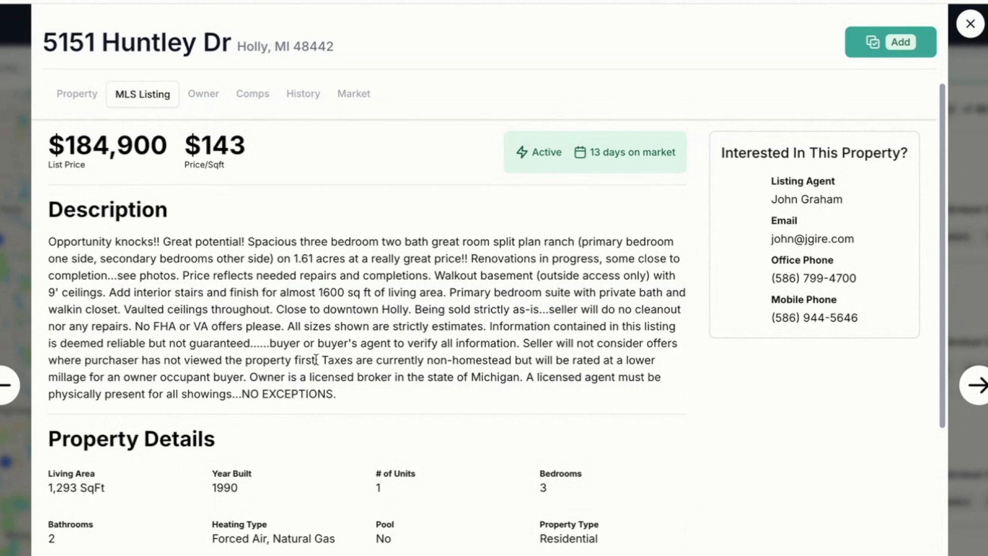
Step: Highlight the view-first and renovations-in-progress sentences, then close the property details
drag(521, 342, 321, 354)
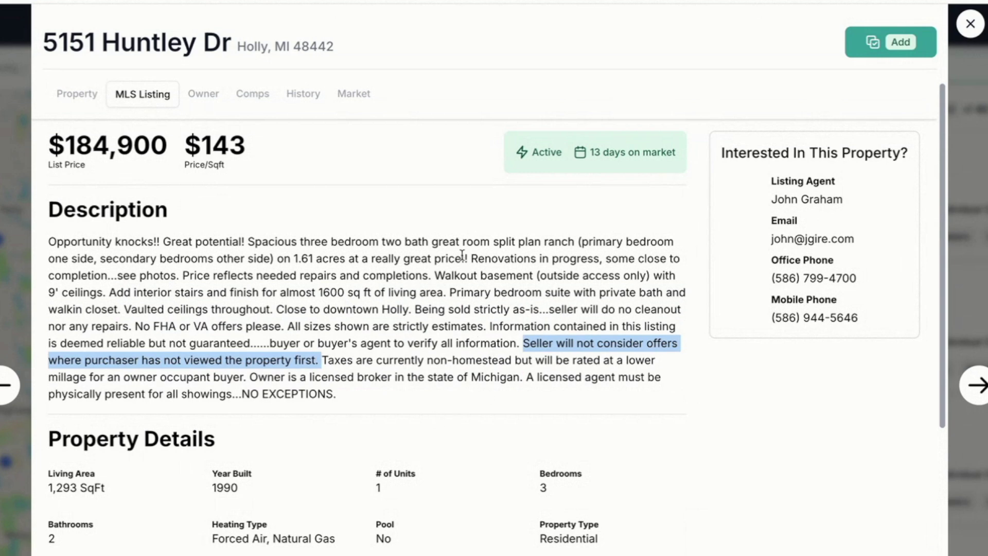
drag(472, 257, 582, 276)
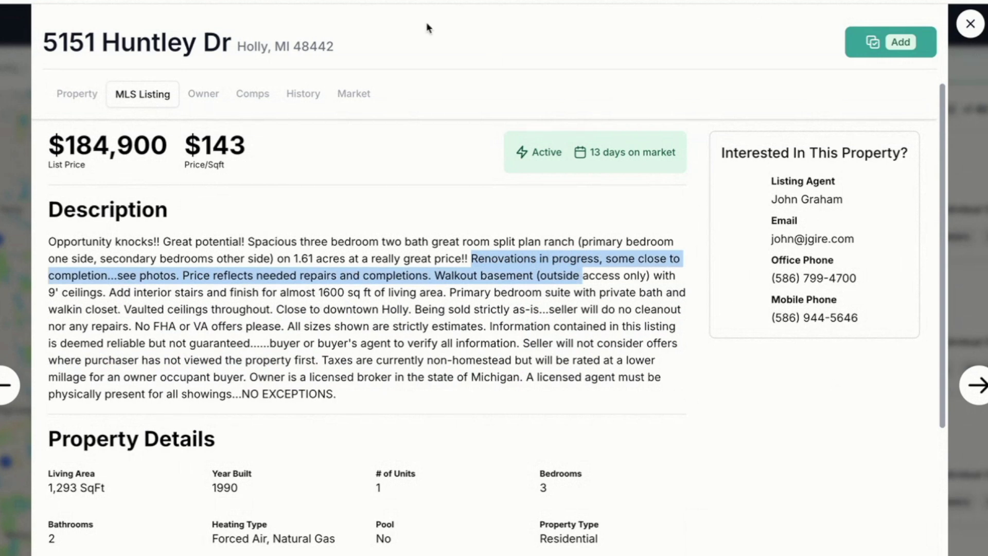
click(962, 360)
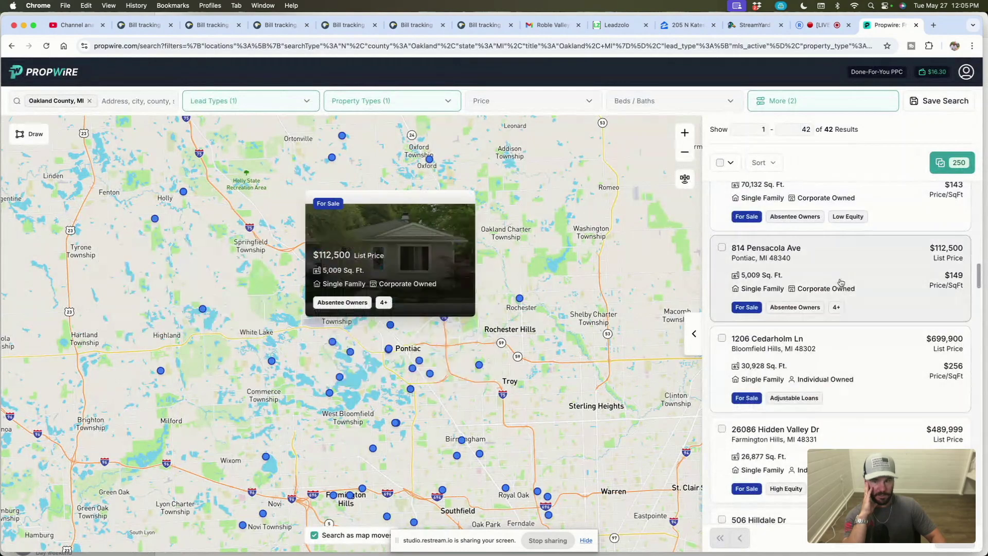
click(840, 281)
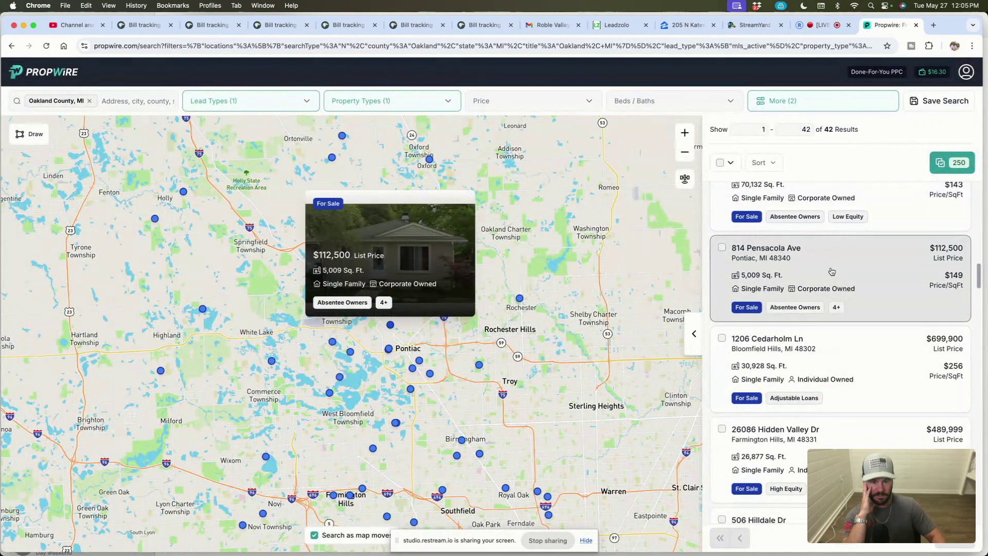
scroll(414, 296, down, 3)
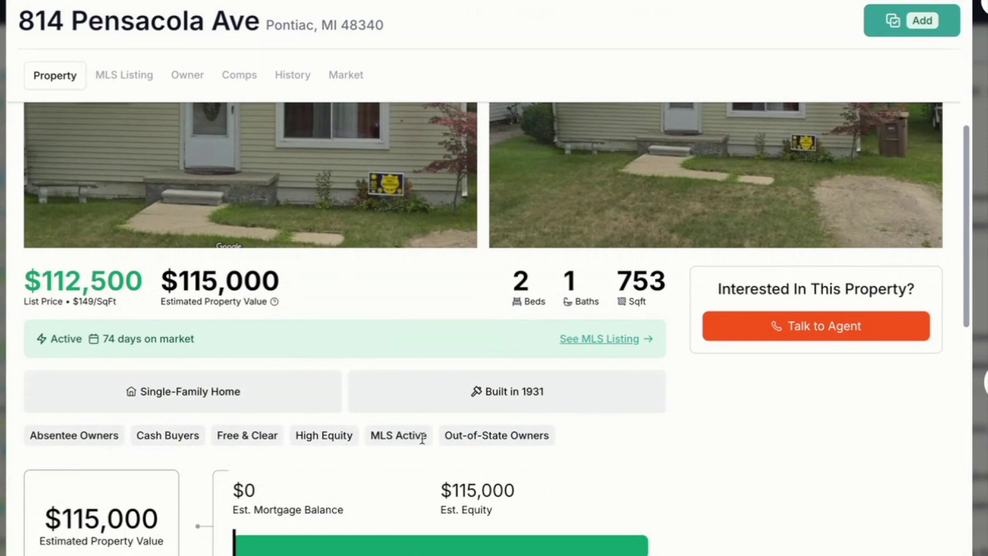
scroll(358, 528, down, 4)
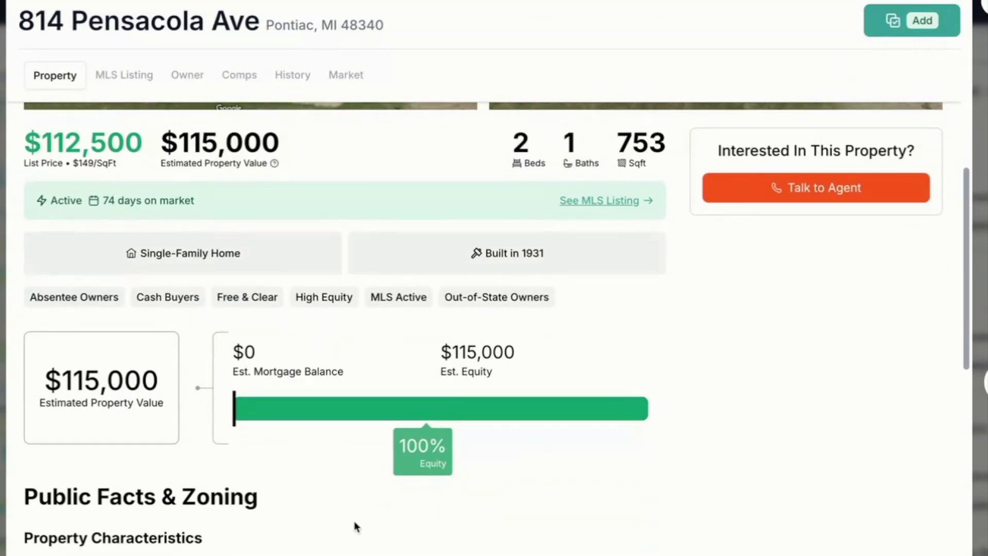
scroll(331, 538, down, 4)
scroll(329, 536, up, 10)
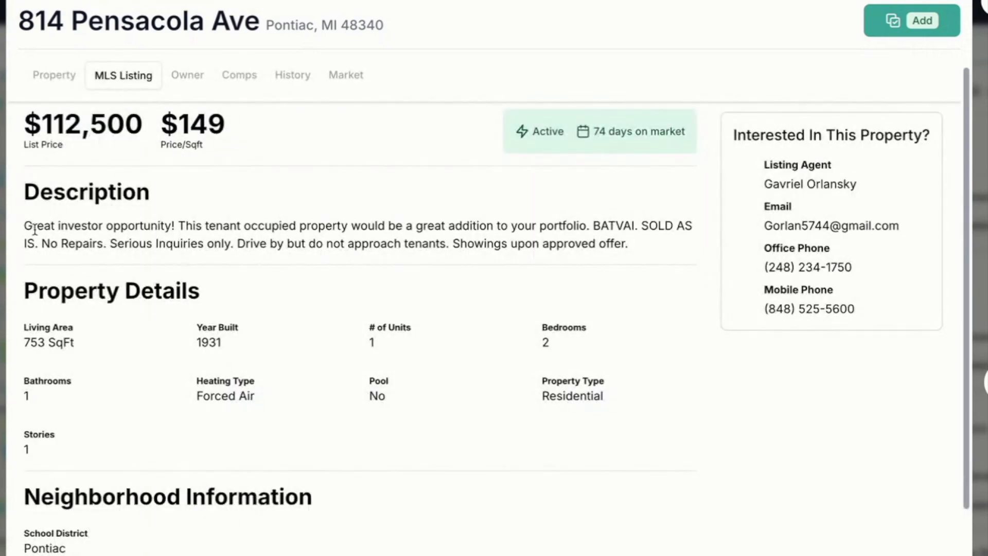
Step: Highlight the investor opportunity line and the listing agent's contact details and mobile number
drag(36, 226, 479, 226)
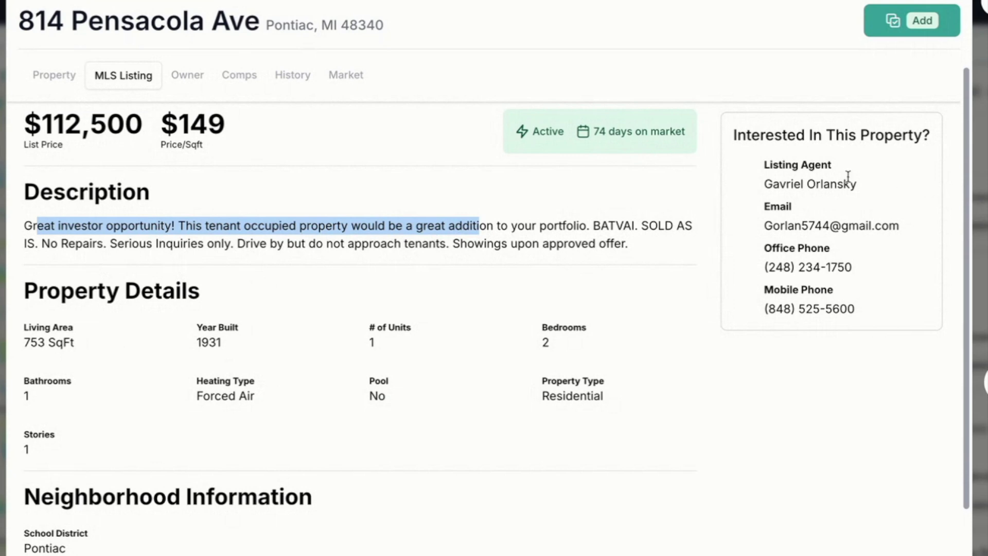
drag(760, 184, 748, 313)
click(852, 308)
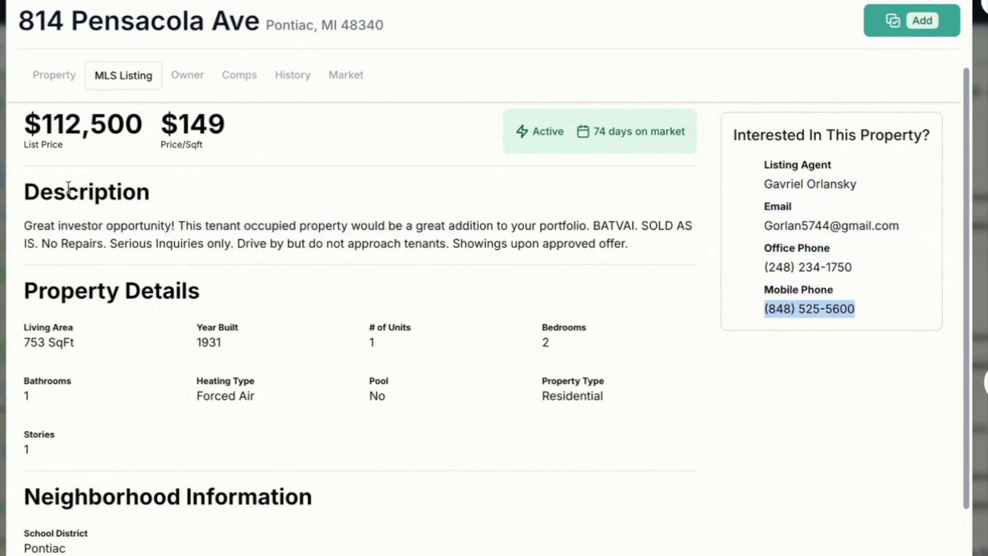
Step: Review the Sbm II Llc owner portfolio and highlight its 107 properties owned count
click(187, 75)
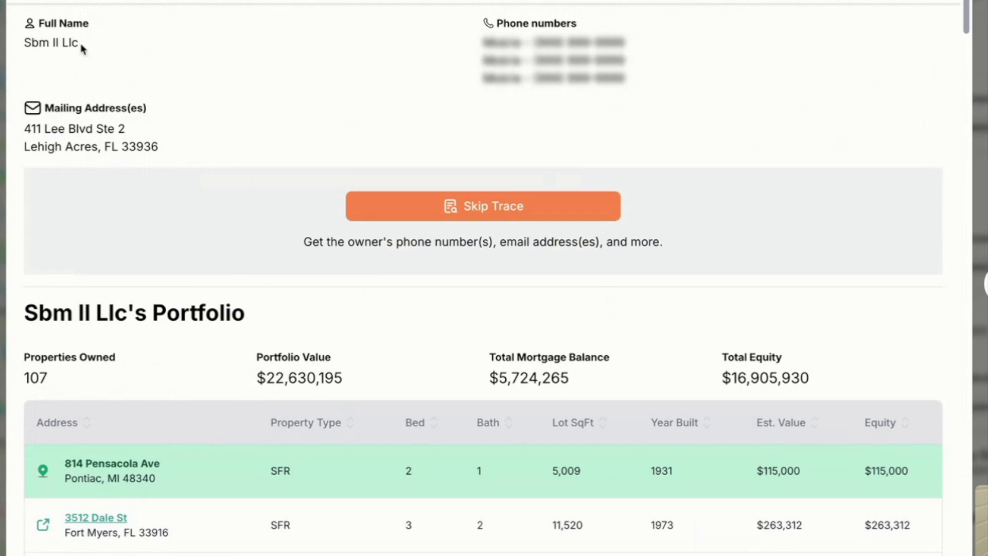
scroll(213, 493, down, 15)
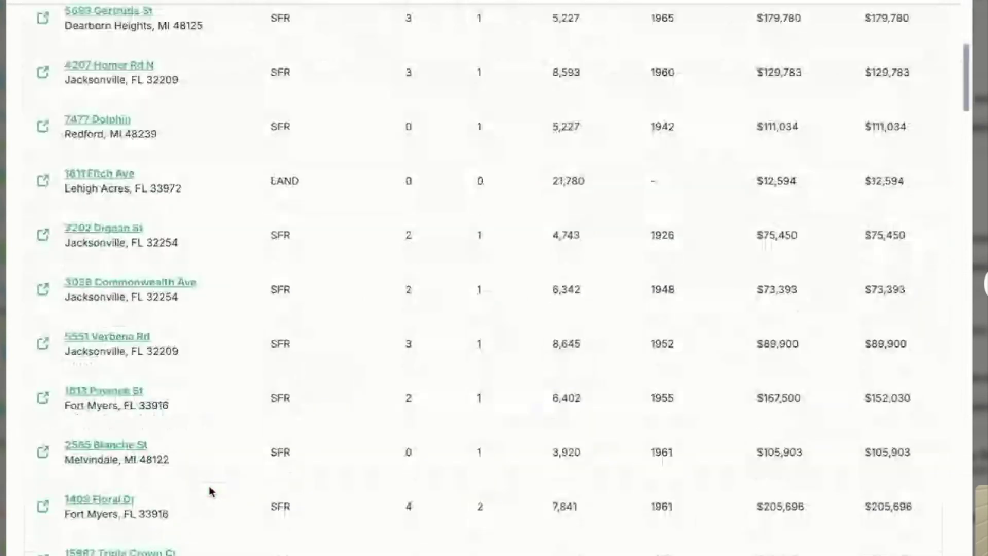
scroll(210, 486, up, 10)
scroll(210, 486, up, 5)
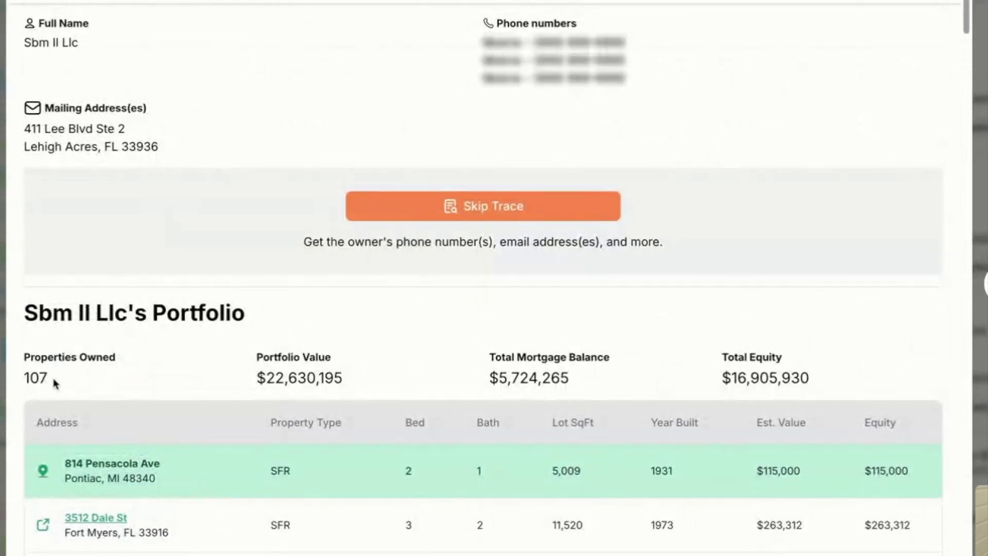
drag(52, 382, 16, 384)
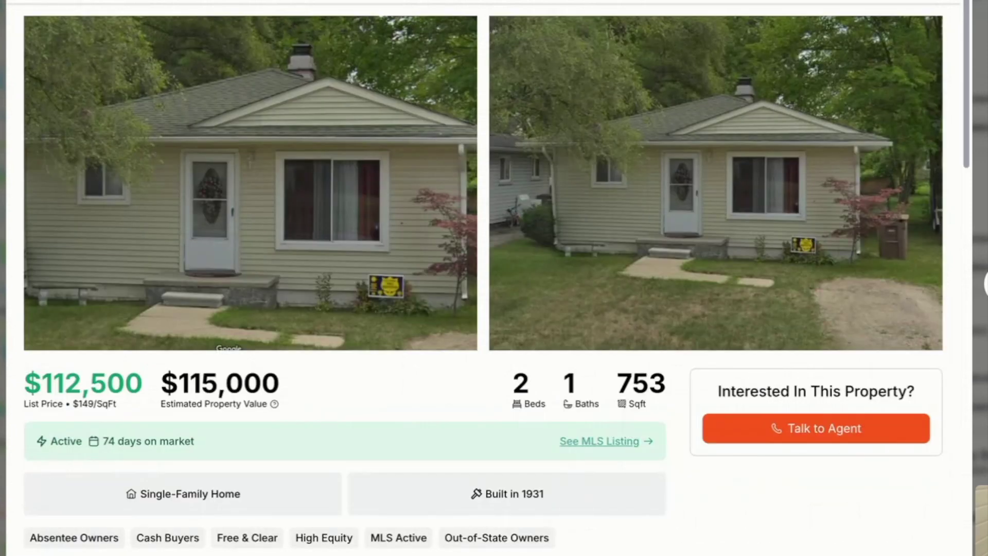
Step: Scroll through ZIP 48340's Local Market Data and Home Trends, including the $125,500 median sale price
scroll(256, 219, down, 10)
scroll(424, 465, down, 12)
scroll(421, 463, up, 12)
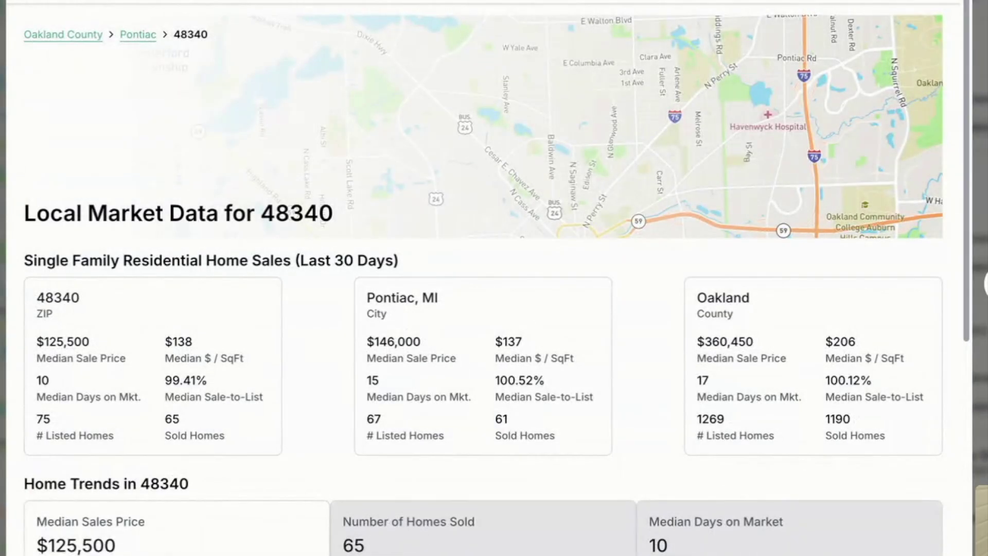
scroll(135, 498, down, 3)
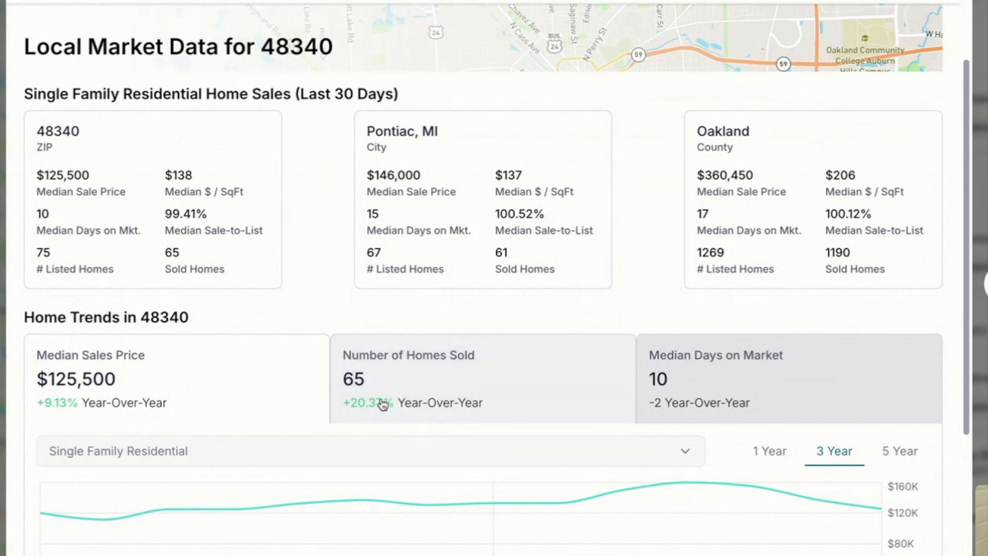
scroll(368, 412, up, 1)
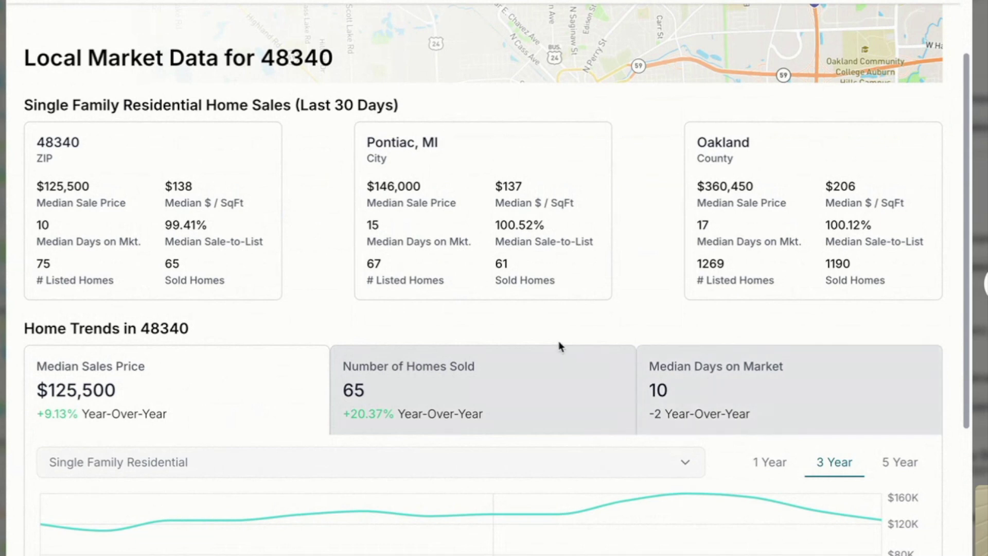
scroll(540, 322, up, 3)
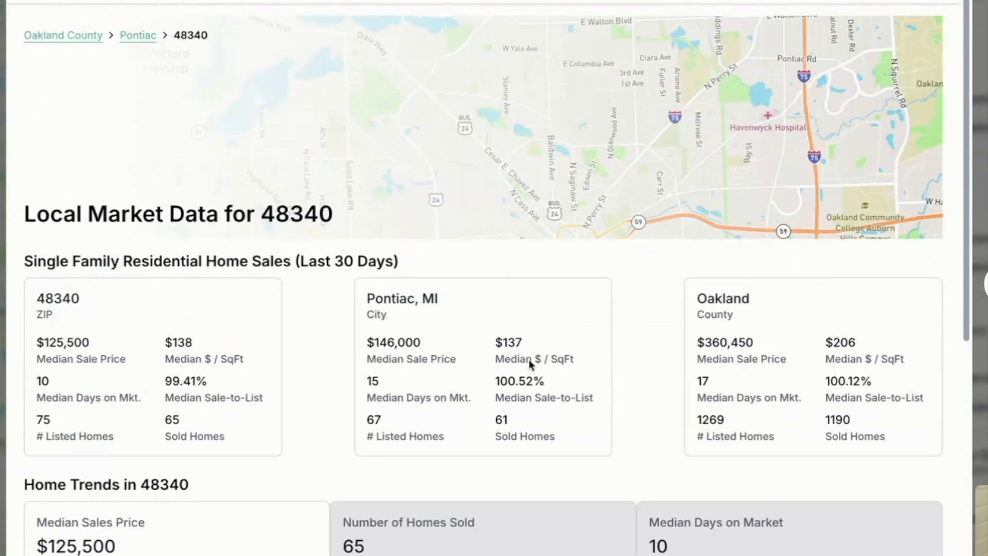